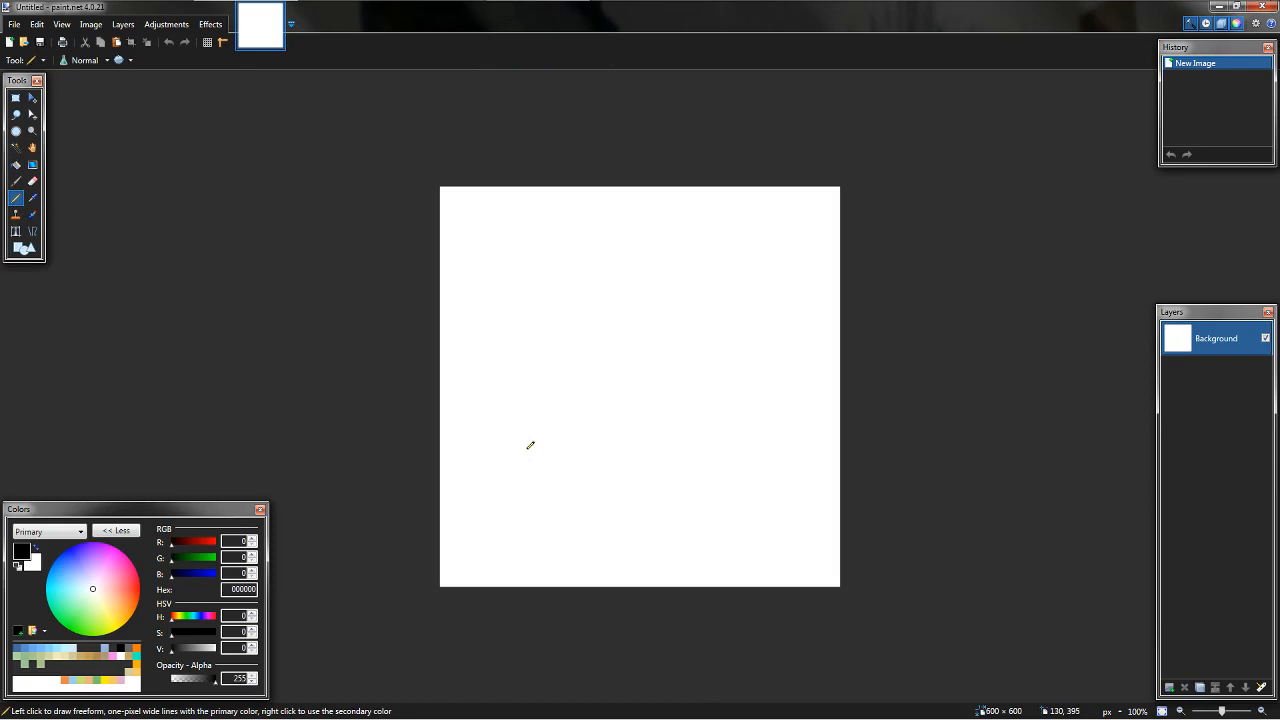
- Draw the closed, irregular coastline of a main landmass in black with the Pencil tool near the canvas centre
scroll(571, 429, "up", 1)
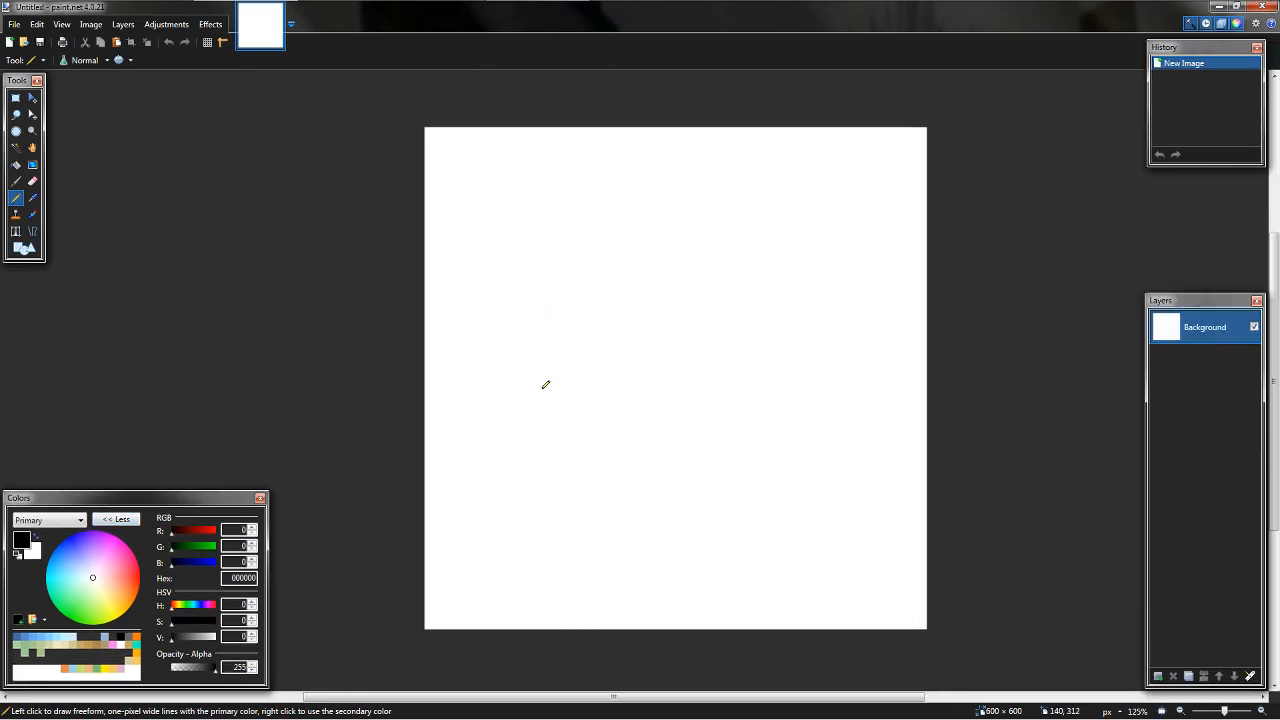
left_click_drag(571, 450, 592, 509)
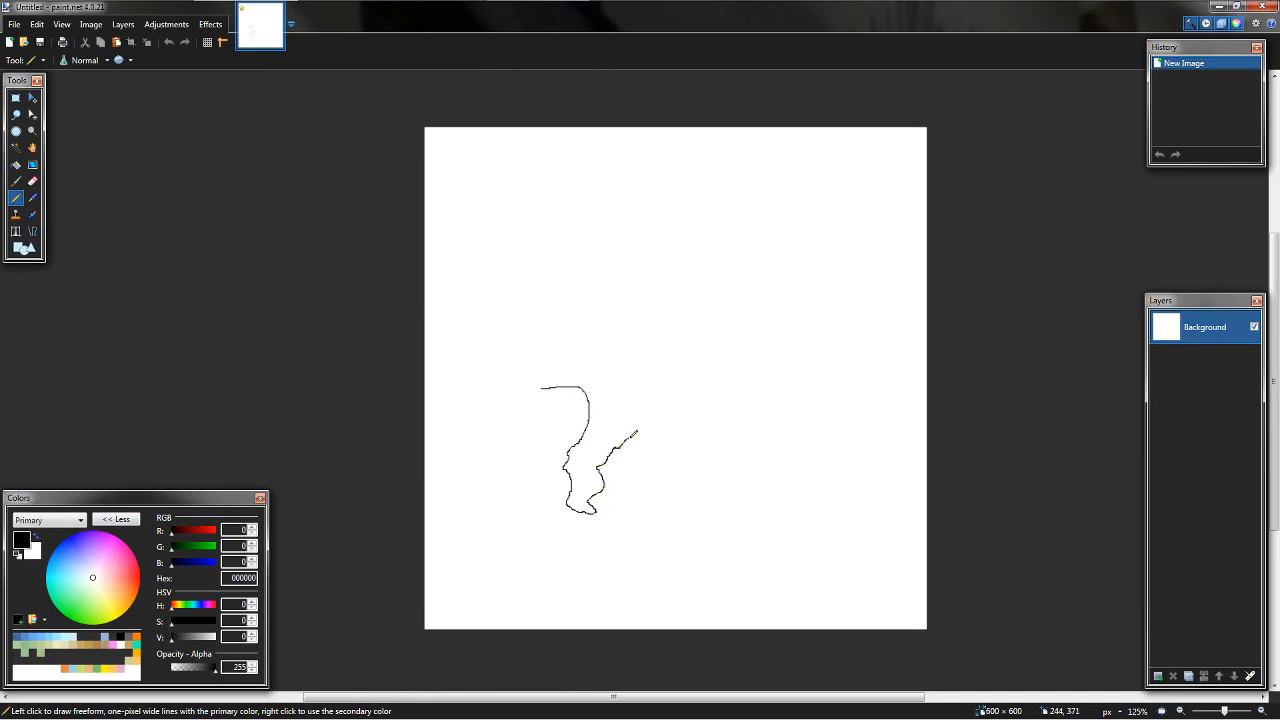
mouse_move(677, 295)
left_mouse_down()
mouse_move(707, 283)
mouse_move(683, 230)
left_mouse_up()
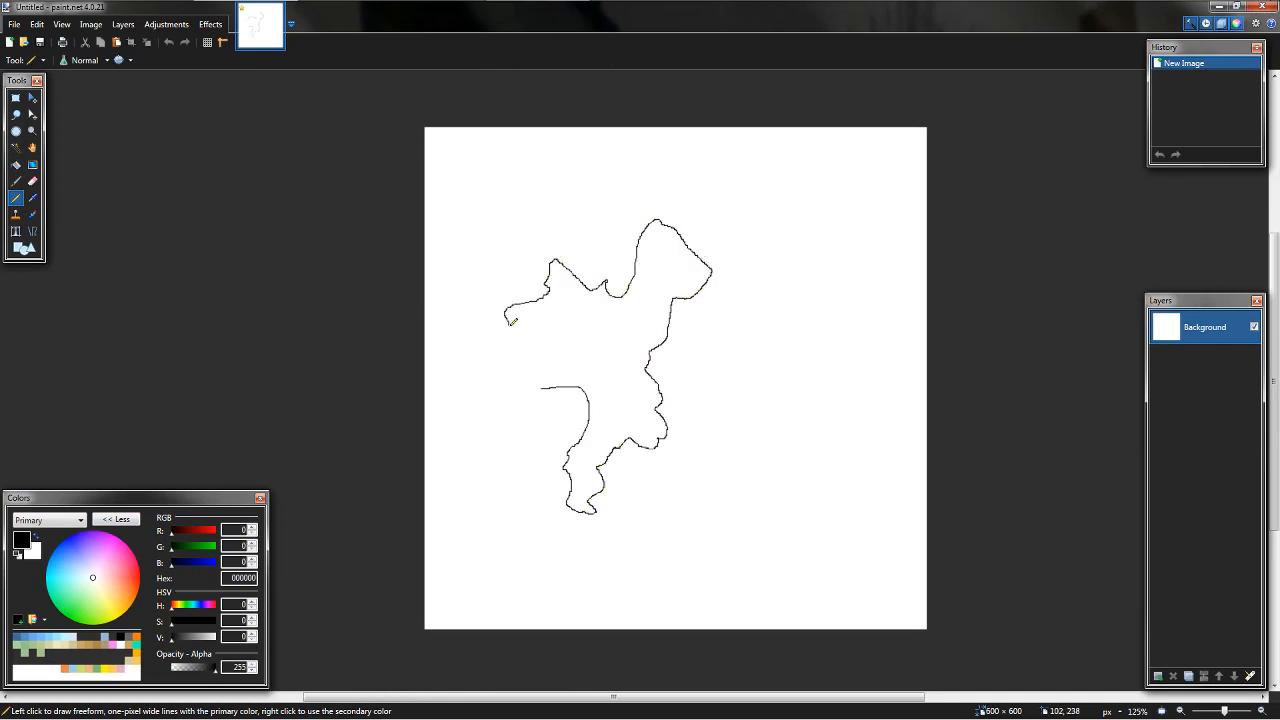
left_click_drag(548, 384, 550, 385)
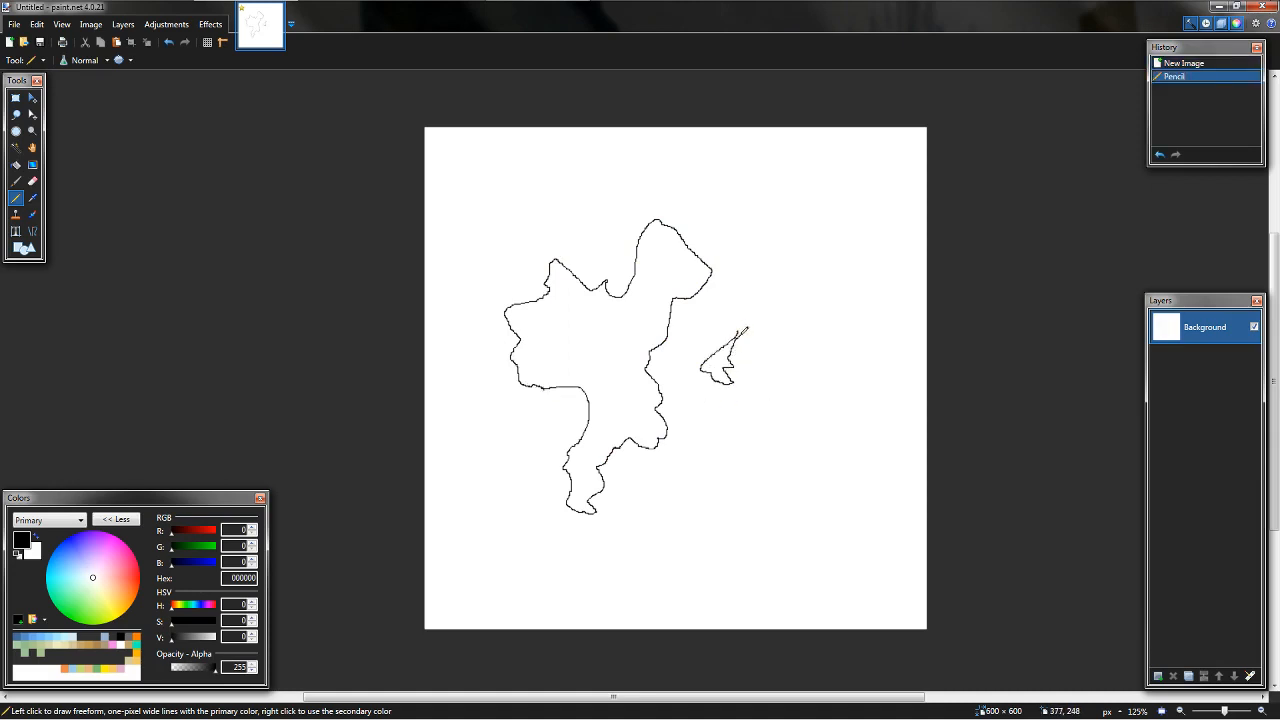
- Outline a small jagged island east of the landmass and a long curved island off its northeastern headland with the Pencil
left_click_drag(745, 329, 746, 328)
scroll(745, 335, "up", 5)
mouse_move(716, 406)
left_mouse_down()
mouse_move(781, 369)
mouse_move(768, 300)
left_mouse_up()
scroll(660, 480, "down", 4)
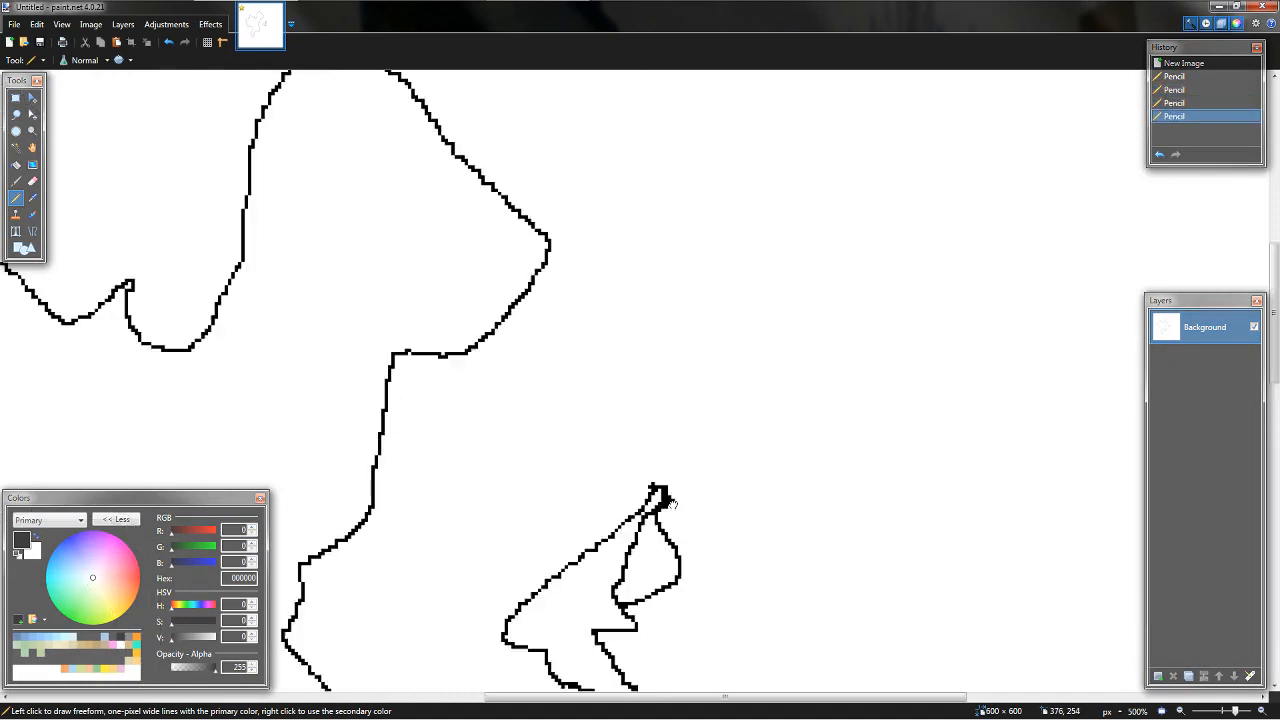
scroll(539, 312, "up", 5)
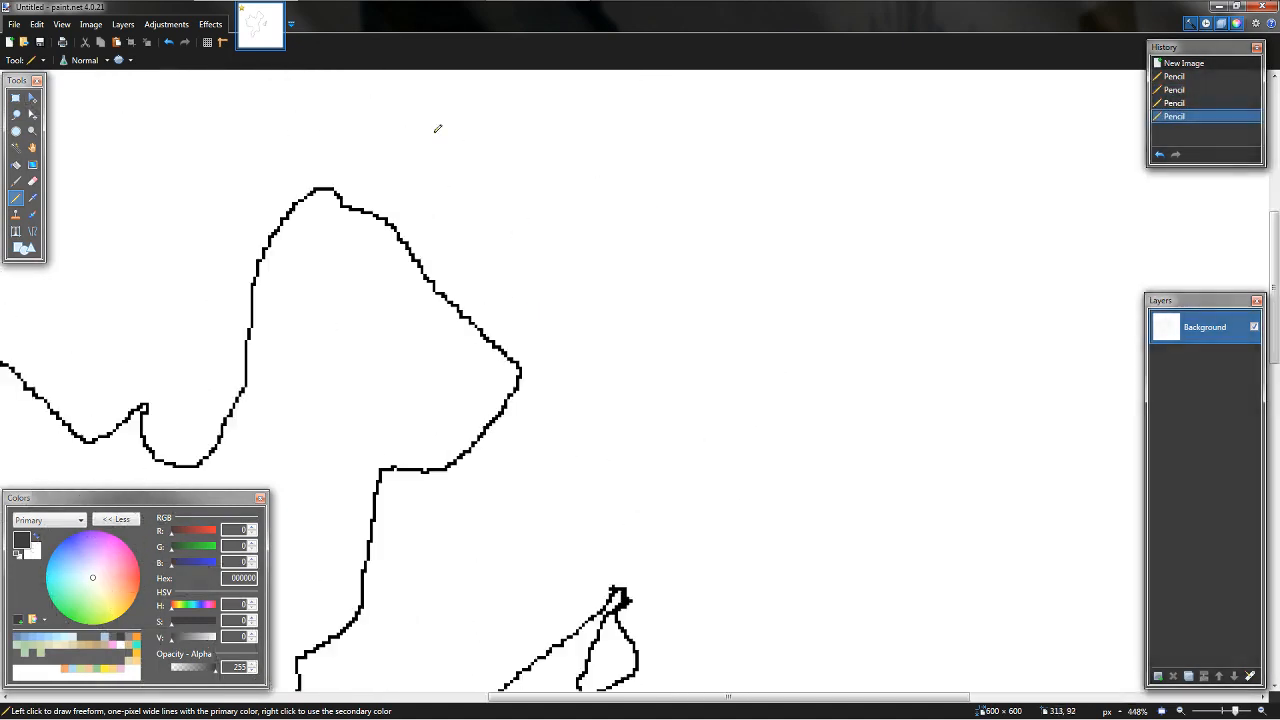
mouse_move(617, 231)
left_mouse_down()
mouse_move(459, 350)
mouse_move(510, 458)
mouse_move(622, 588)
mouse_move(646, 458)
mouse_move(575, 362)
mouse_move(634, 293)
mouse_move(702, 310)
mouse_move(674, 215)
mouse_move(608, 228)
left_mouse_up()
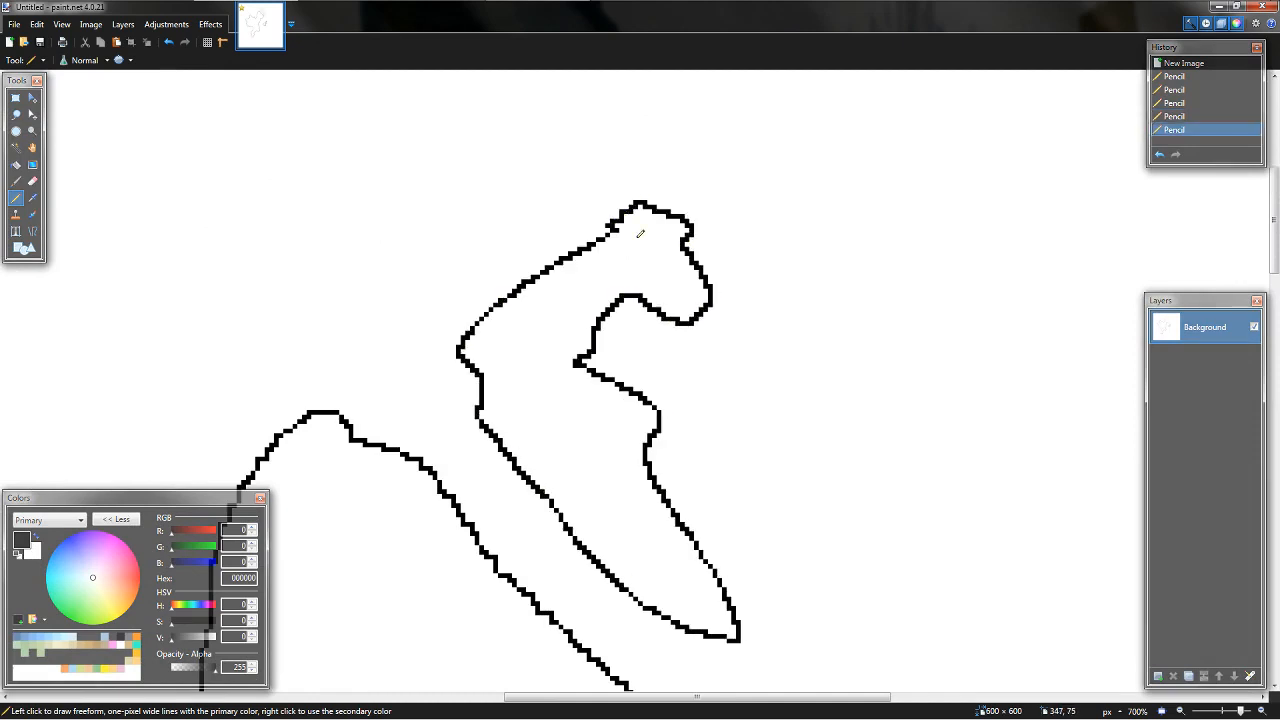
mouse_move(780, 254)
left_mouse_down()
mouse_move(720, 280)
mouse_move(786, 291)
left_mouse_up()
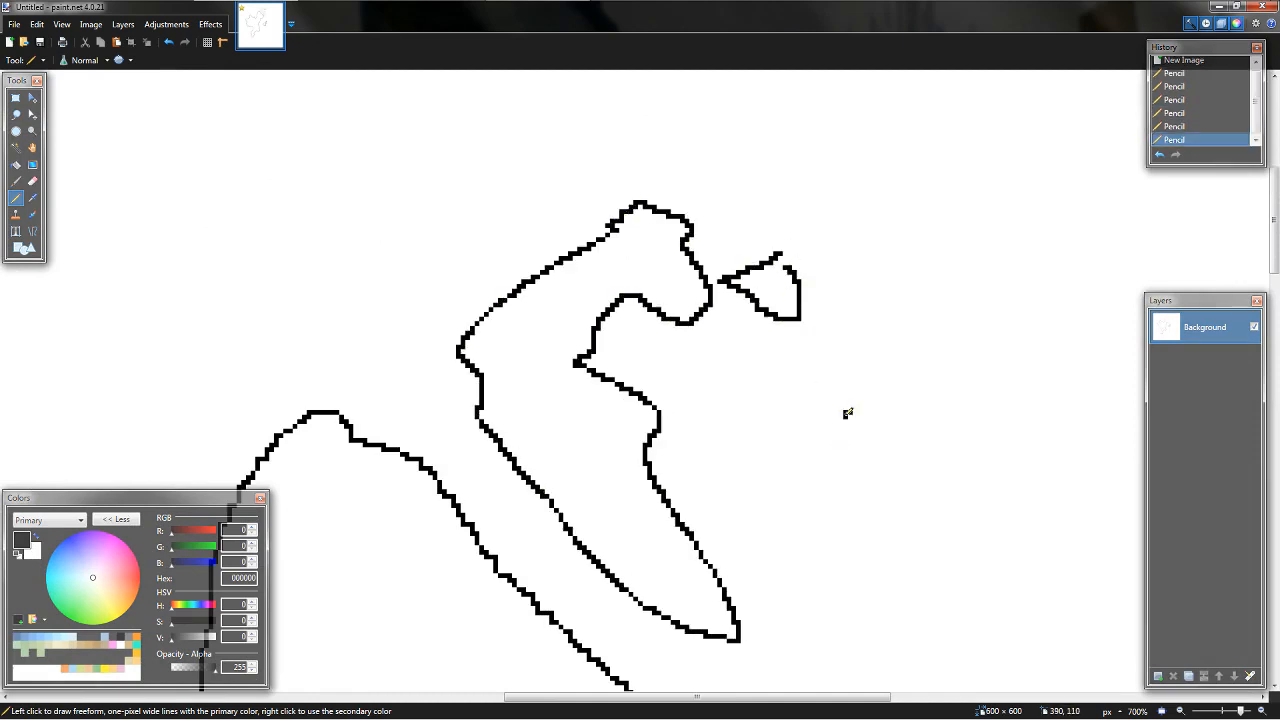
mouse_move(847, 413)
left_mouse_down()
mouse_move(894, 496)
mouse_move(846, 412)
left_mouse_up()
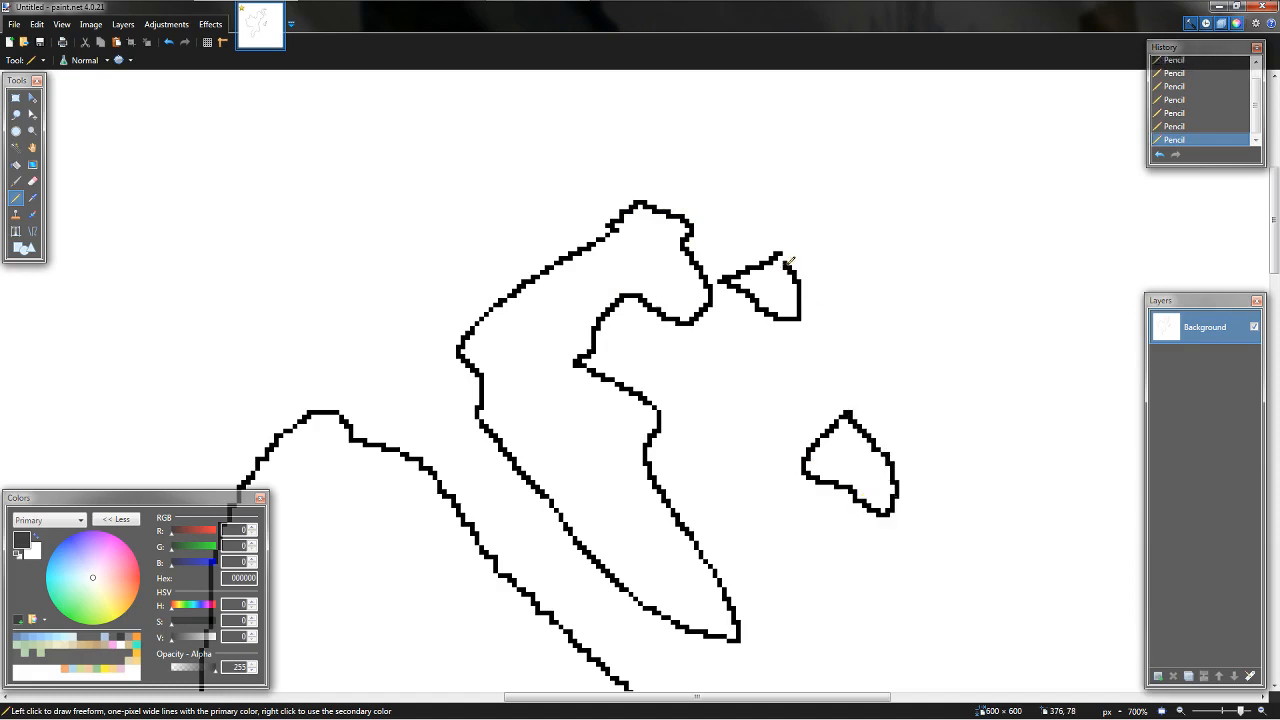
scroll(804, 418, "down", 4, "ctrl")
key("ctrl+z")
key("ctrl+z")
key("ctrl+z")
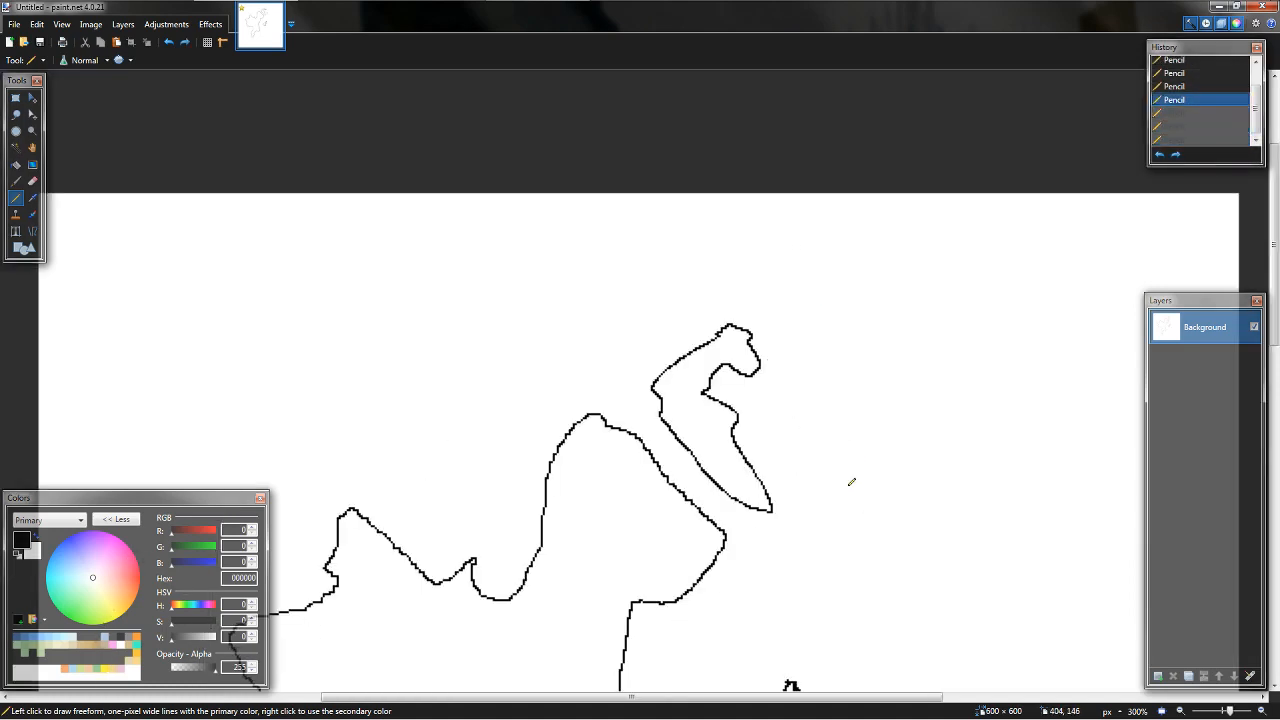
- Pencil in a tiny closed islet and a small speck beside the curved island, plus a few specks farther northeast
scroll(770, 346, "up", 4, "ctrl")
scroll(576, 253, "up", 2, "ctrl")
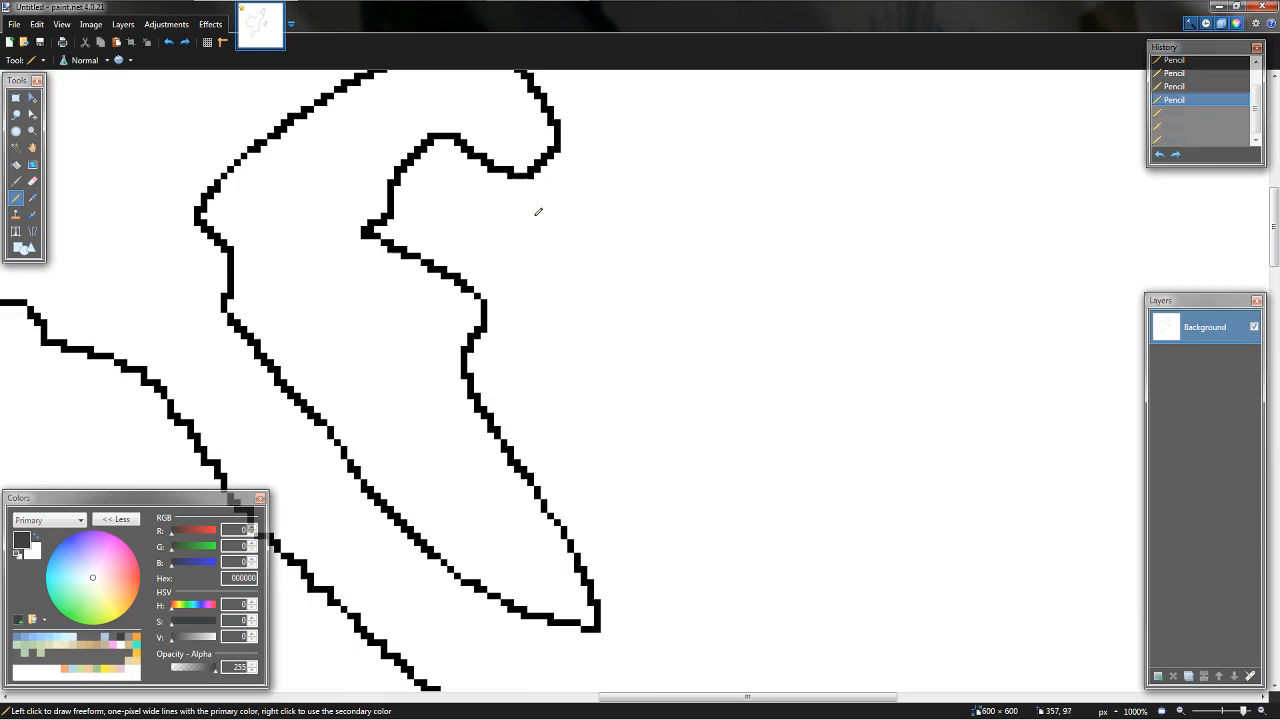
mouse_move(538, 212)
left_mouse_down()
mouse_move(533, 256)
mouse_move(548, 218)
left_mouse_up()
left_click(590, 380)
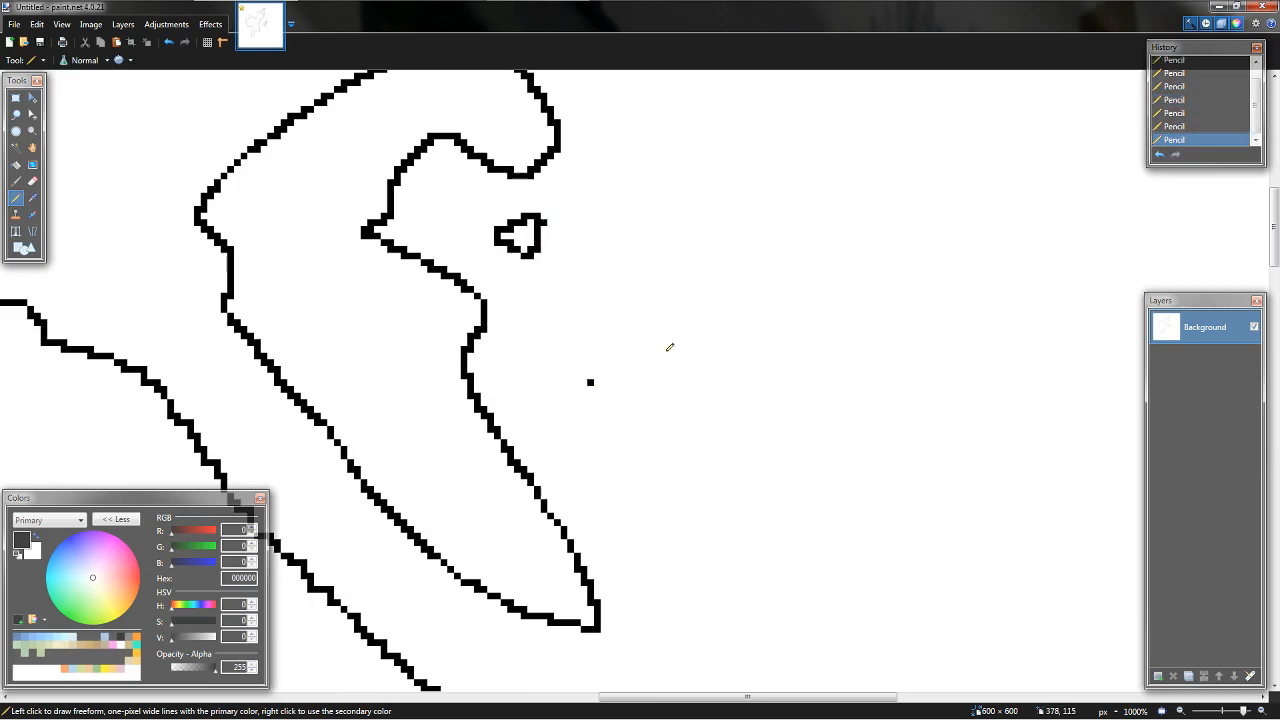
left_click_drag(668, 349, 662, 514)
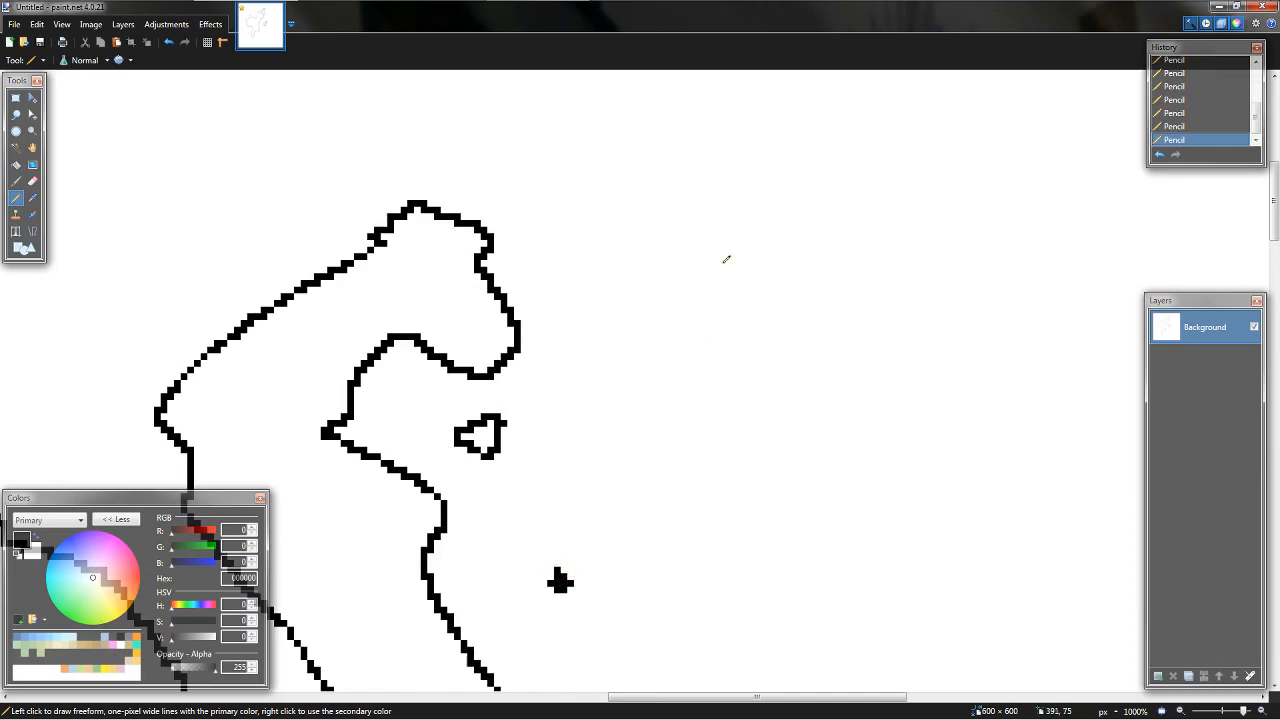
left_click_drag(726, 259, 668, 422)
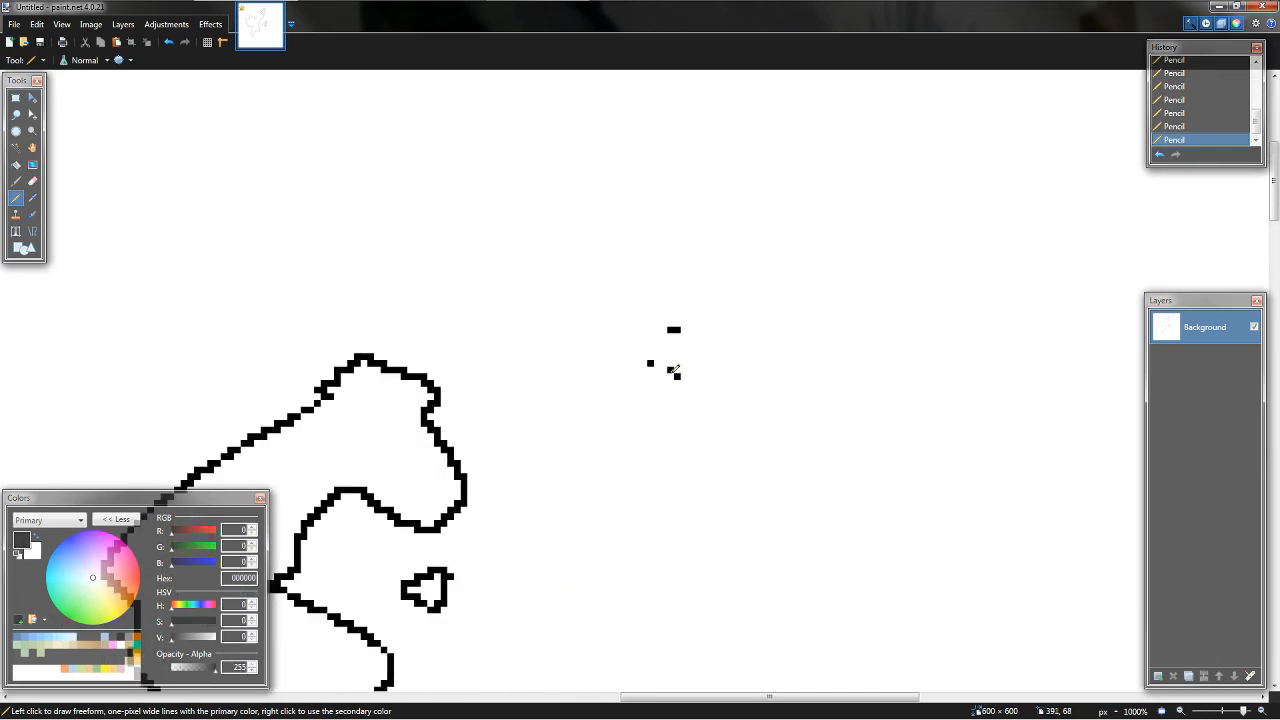
left_click_drag(684, 364, 688, 358)
- Draw the outline of a second southern peninsula on the landmass's southeast coast and connect it to the existing southern leg
scroll(690, 325, "down", 10)
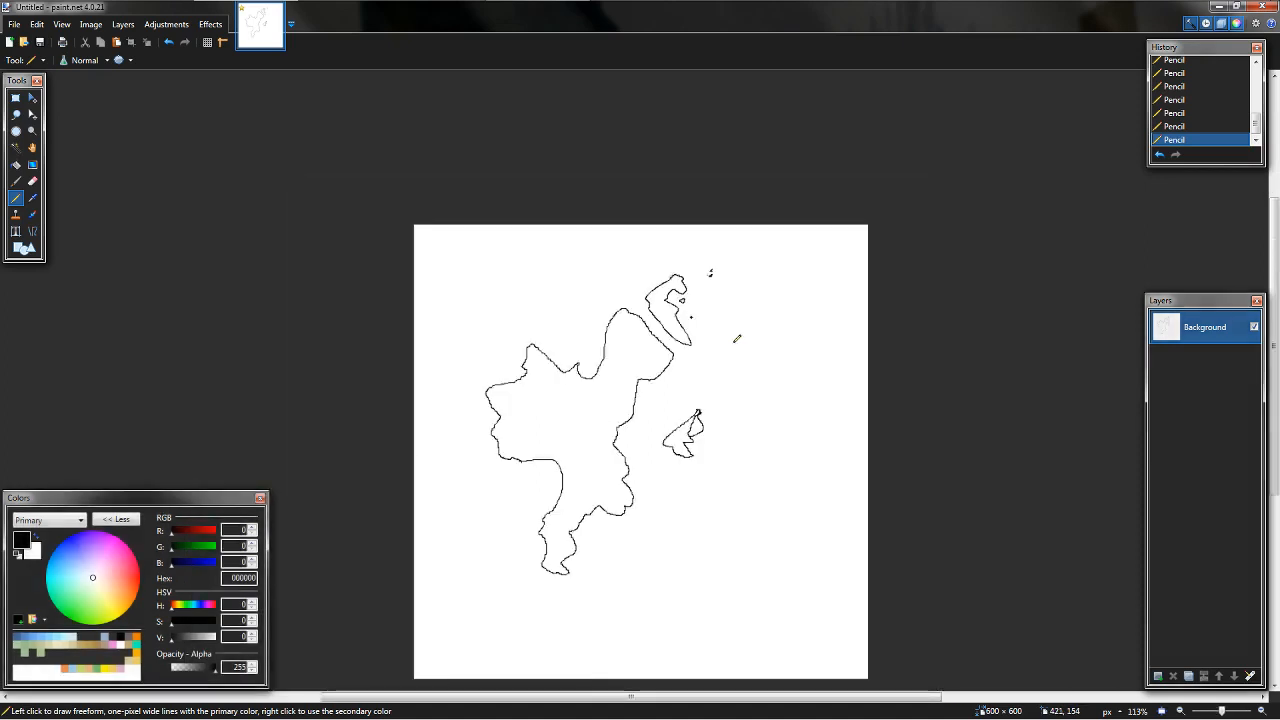
scroll(737, 339, "up", 5)
mouse_move(672, 190)
left_mouse_down()
mouse_move(633, 348)
mouse_move(695, 366)
mouse_move(707, 310)
mouse_move(738, 267)
mouse_move(788, 260)
mouse_move(744, 141)
left_mouse_up()
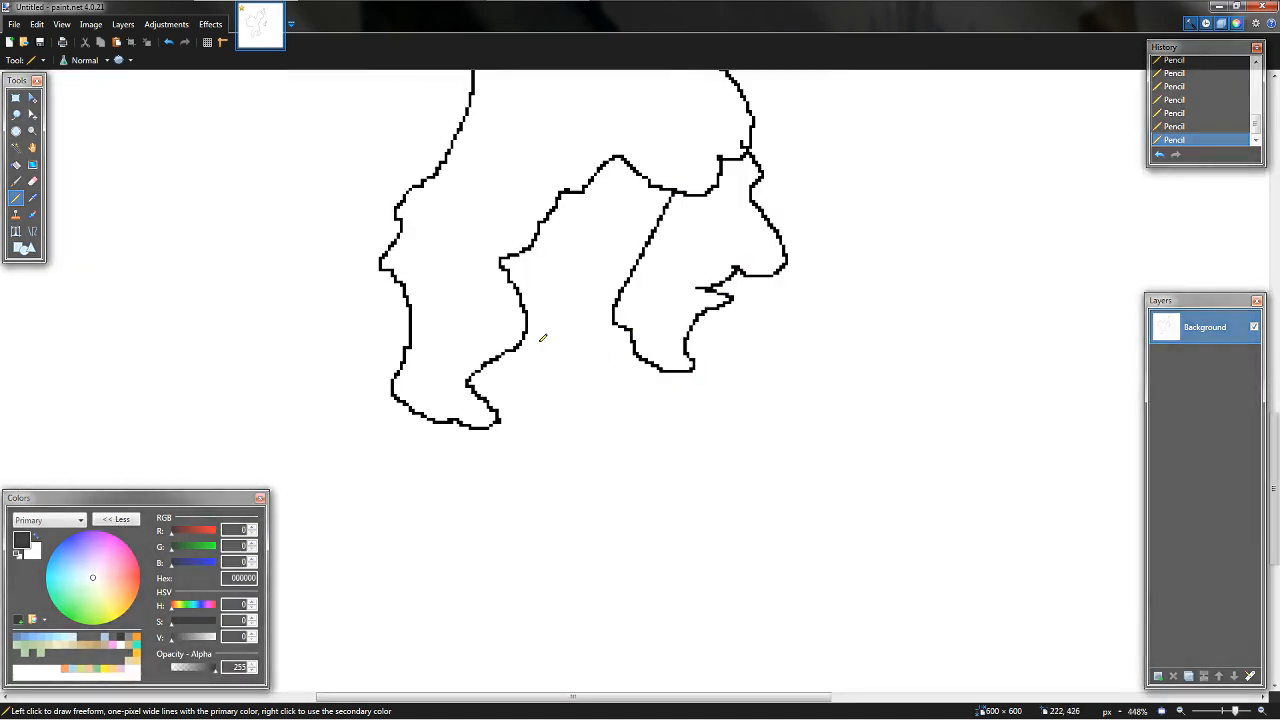
mouse_move(544, 263)
left_mouse_down()
mouse_move(569, 302)
mouse_move(655, 340)
left_mouse_up()
left_click_drag(550, 264, 531, 152)
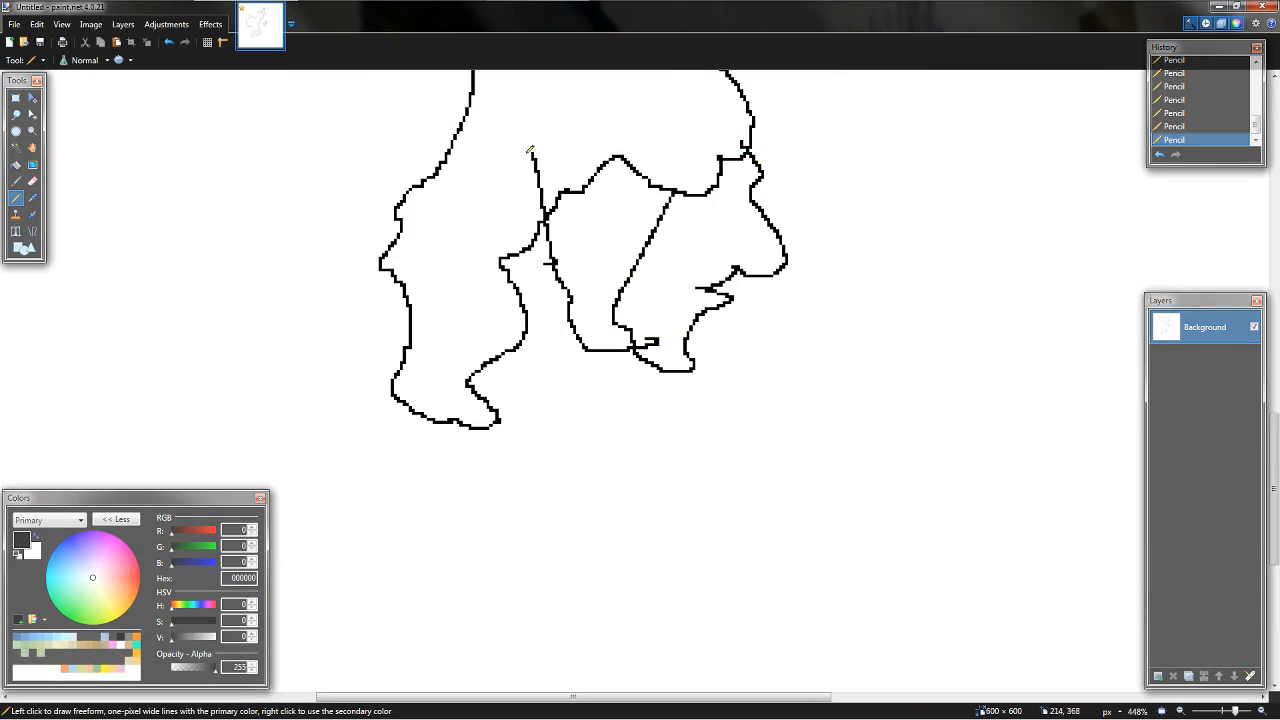
- Fill the main landmass and its new southeastern peninsula with solid black using the Paint Bucket
key("f")
left_click(595, 240)
left_click(692, 240)
left_click(669, 117)
scroll(602, 377, "down", 7)
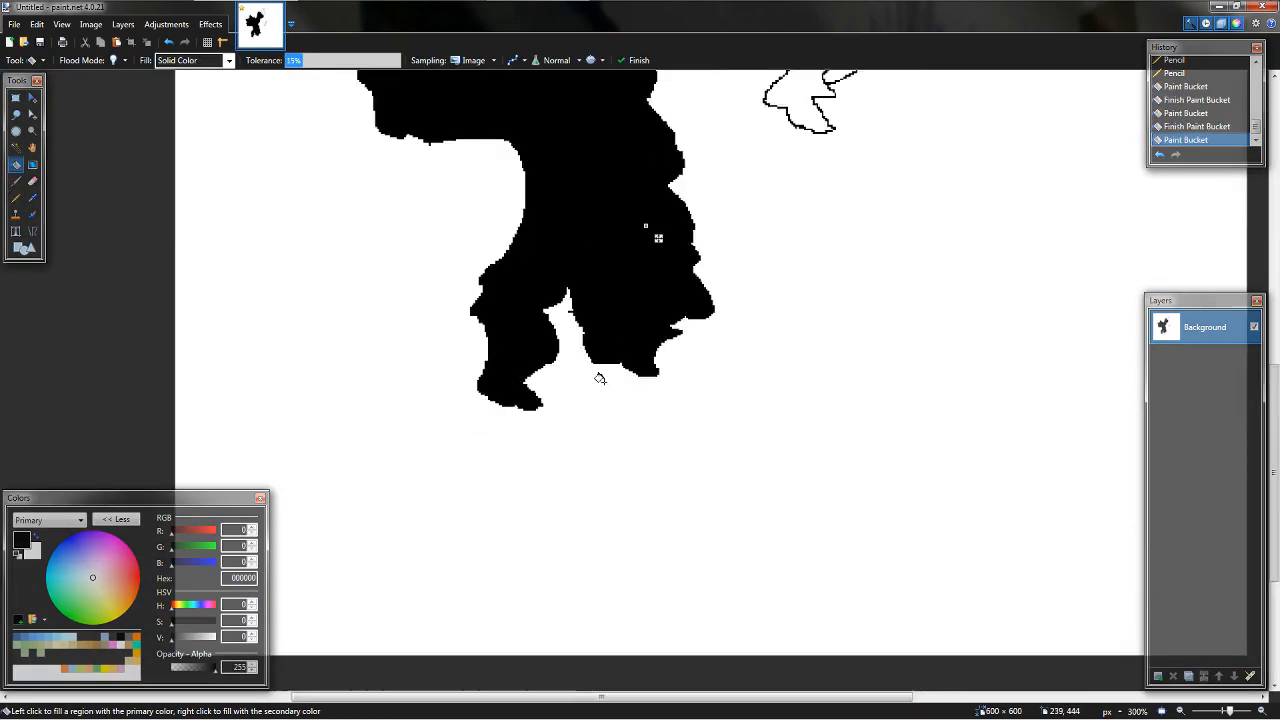
- Fill the eastern island, the curved northeastern island and the tiny islet beside it with black
scroll(635, 327, "up", 6)
left_click(691, 279)
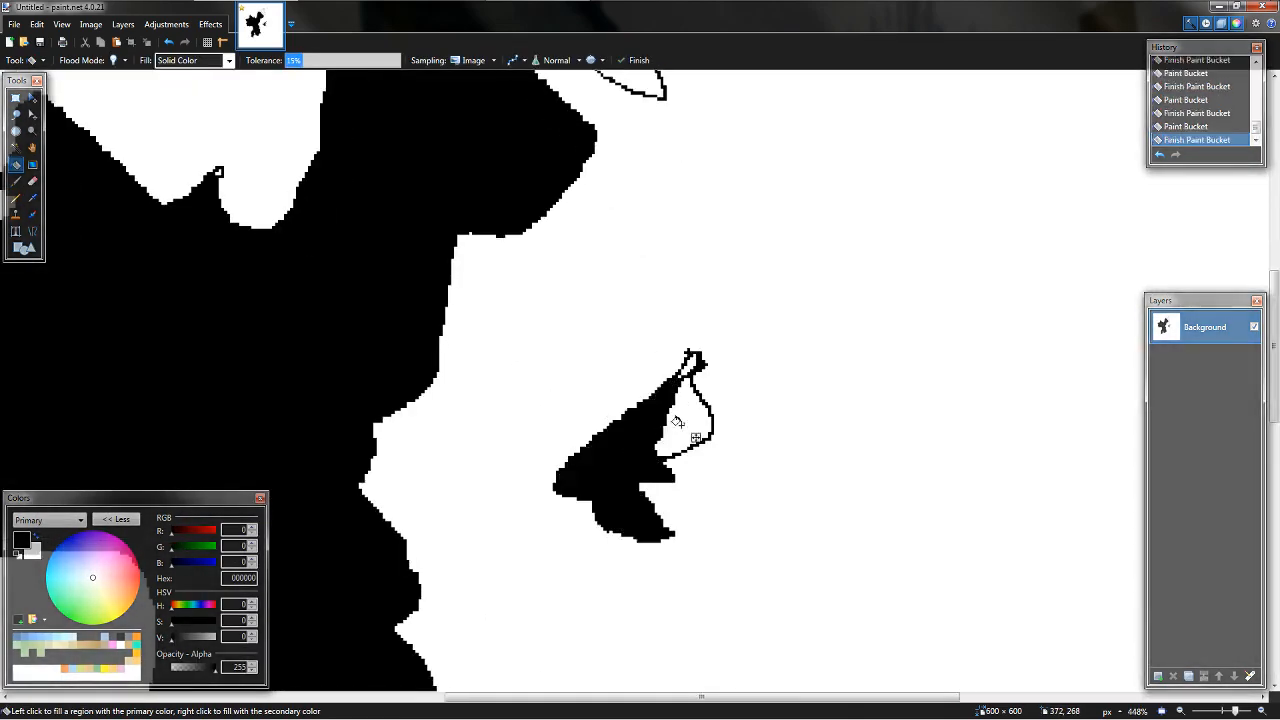
scroll(691, 279, "up", 3)
left_click(689, 367)
left_click_drag(688, 190, 688, 699)
left_click(554, 293)
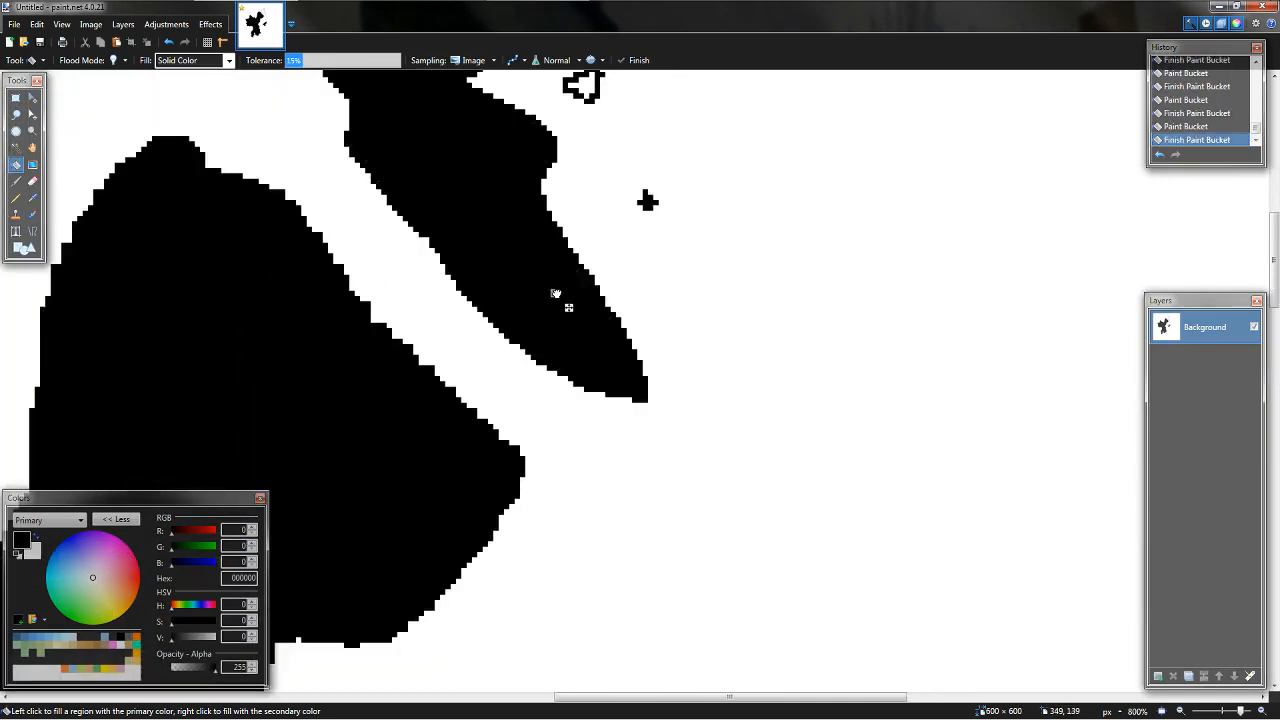
left_click_drag(556, 200, 617, 559)
left_click(627, 412)
scroll(667, 454, "down", 6)
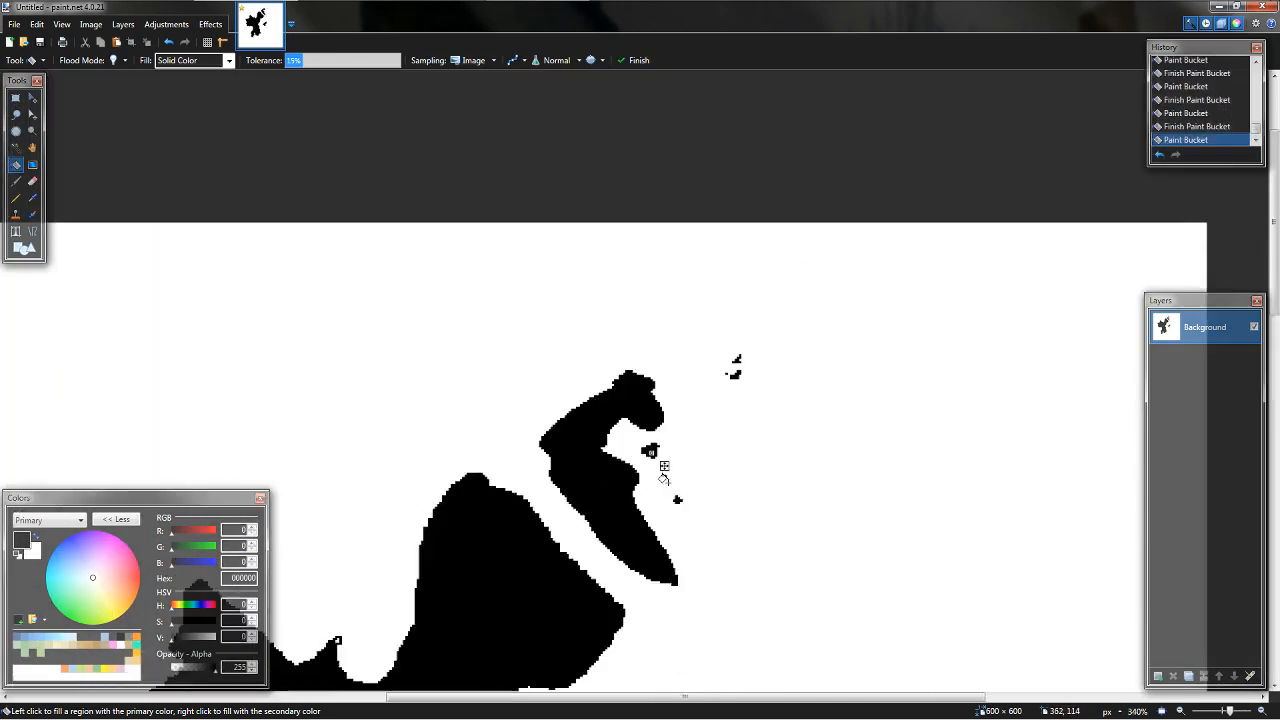
- Fill the leftover white gap near the northern tip of the eastern island with black
scroll(742, 260, "up", 10)
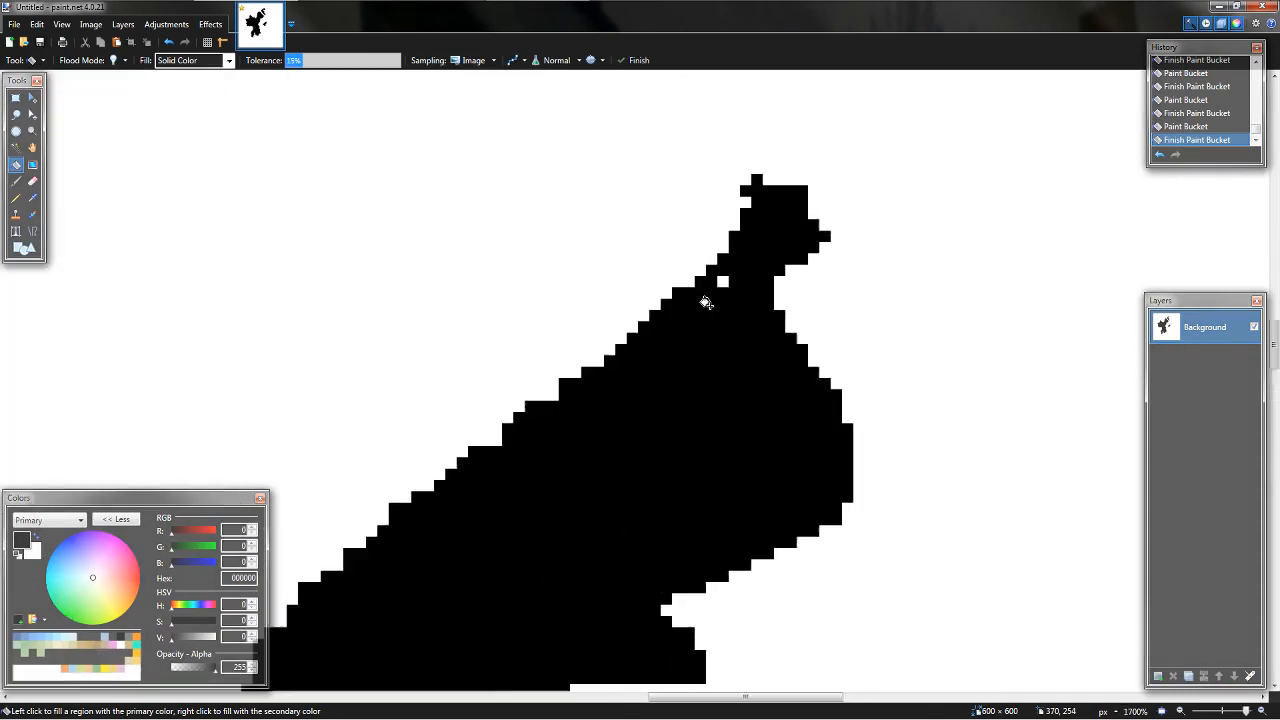
left_click(733, 273)
scroll(690, 480, "down", 12)
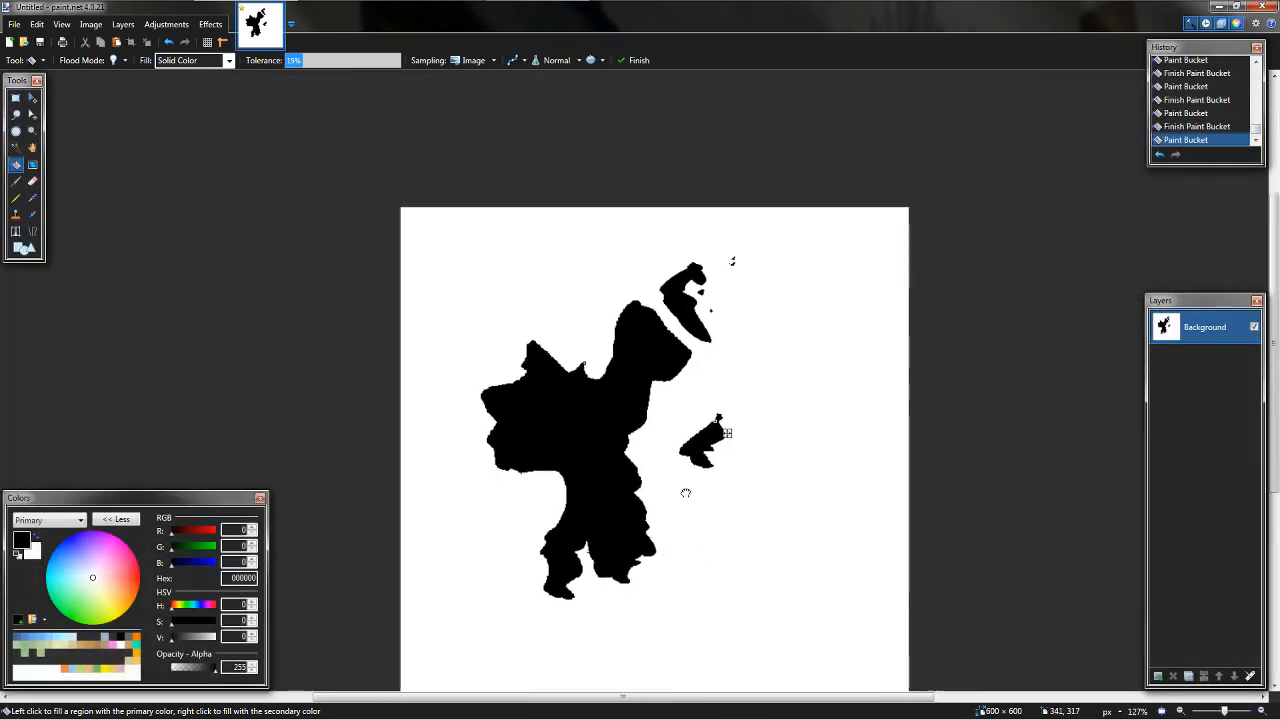
- Pencil a ragged coastal extension into the landmass's southwestern bay, enclosing a small inner lake, and fill the new land black
left_click_drag(686, 493, 727, 399)
scroll(563, 383, "up", 4)
key("p")
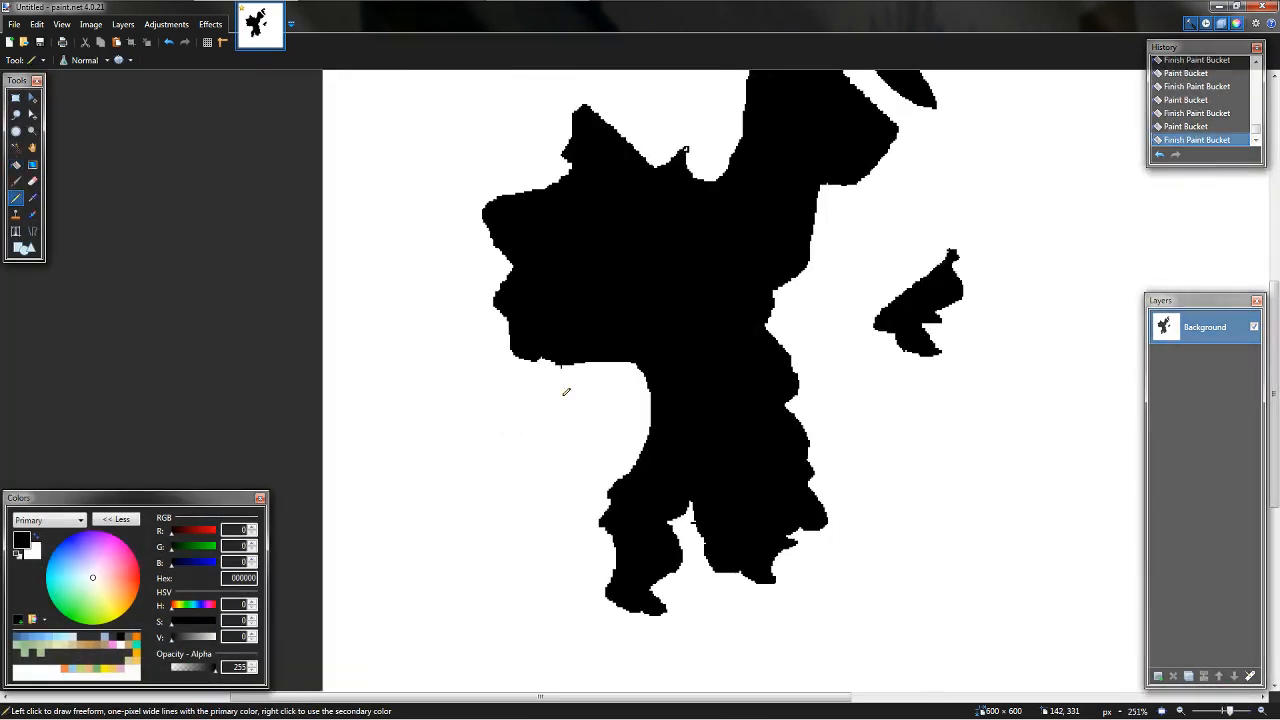
left_click_drag(590, 427, 717, 398)
scroll(717, 398, "up", 4)
mouse_move(680, 272)
left_mouse_down()
mouse_move(708, 358)
mouse_move(717, 314)
mouse_move(761, 311)
mouse_move(806, 347)
mouse_move(797, 427)
mouse_move(819, 473)
mouse_move(844, 428)
mouse_move(862, 364)
left_mouse_up()
key("f")
left_click(834, 334)
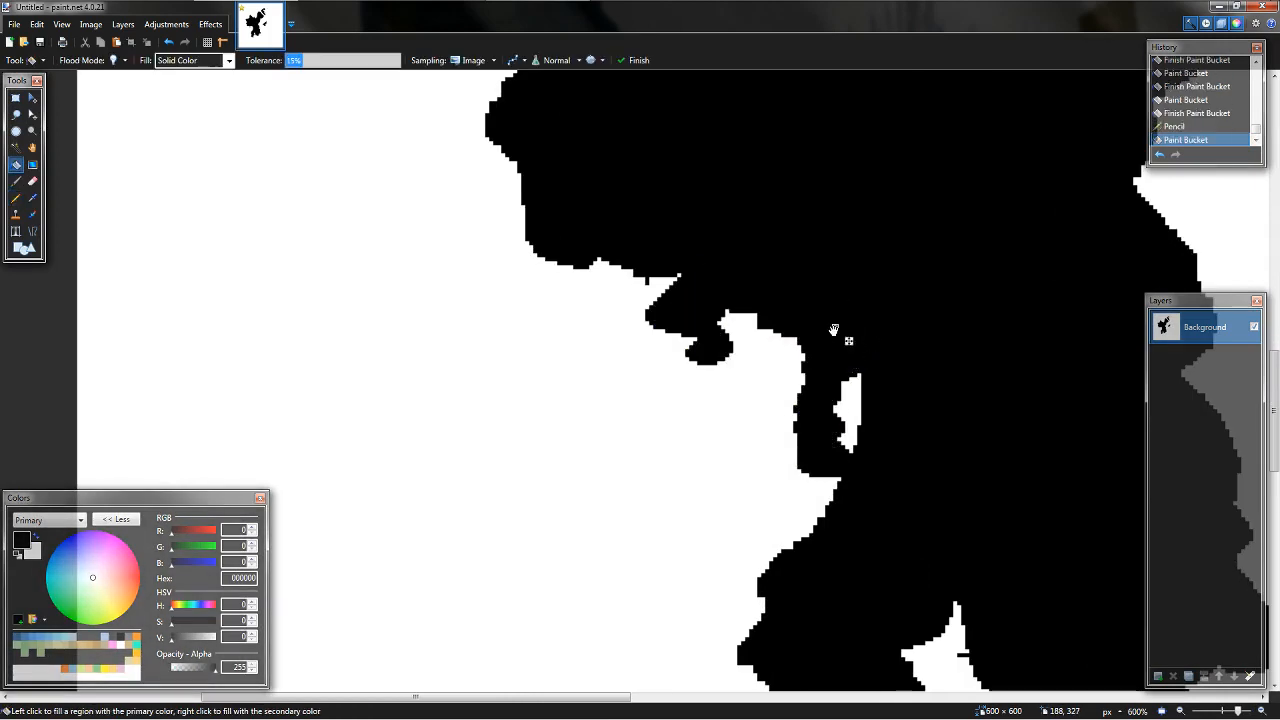
- Add a small jagged headland to the west coast just below the inner lake and fill it with black
scroll(935, 466, "down", 2)
scroll(934, 465, "down", 2)
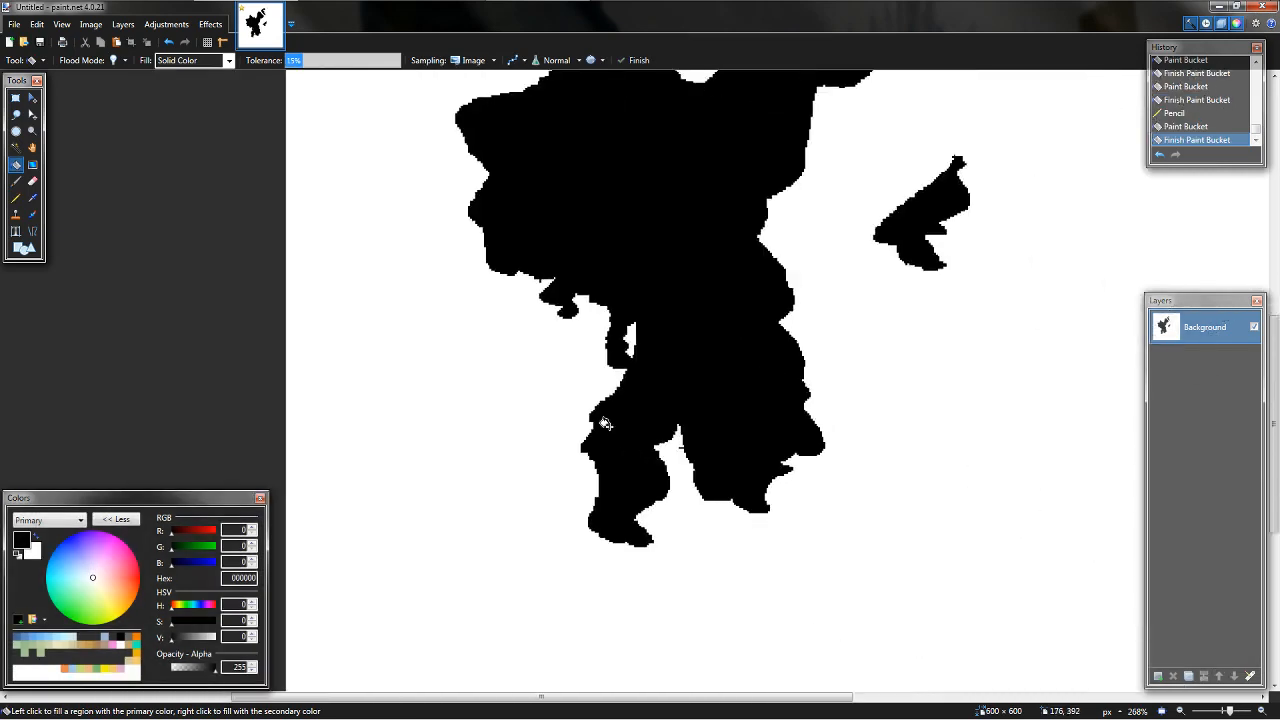
key("p")
scroll(604, 424, "up", 6)
mouse_move(560, 428)
left_mouse_down()
mouse_move(503, 334)
mouse_move(565, 298)
mouse_move(602, 252)
left_mouse_up()
key("f")
left_click(588, 409)
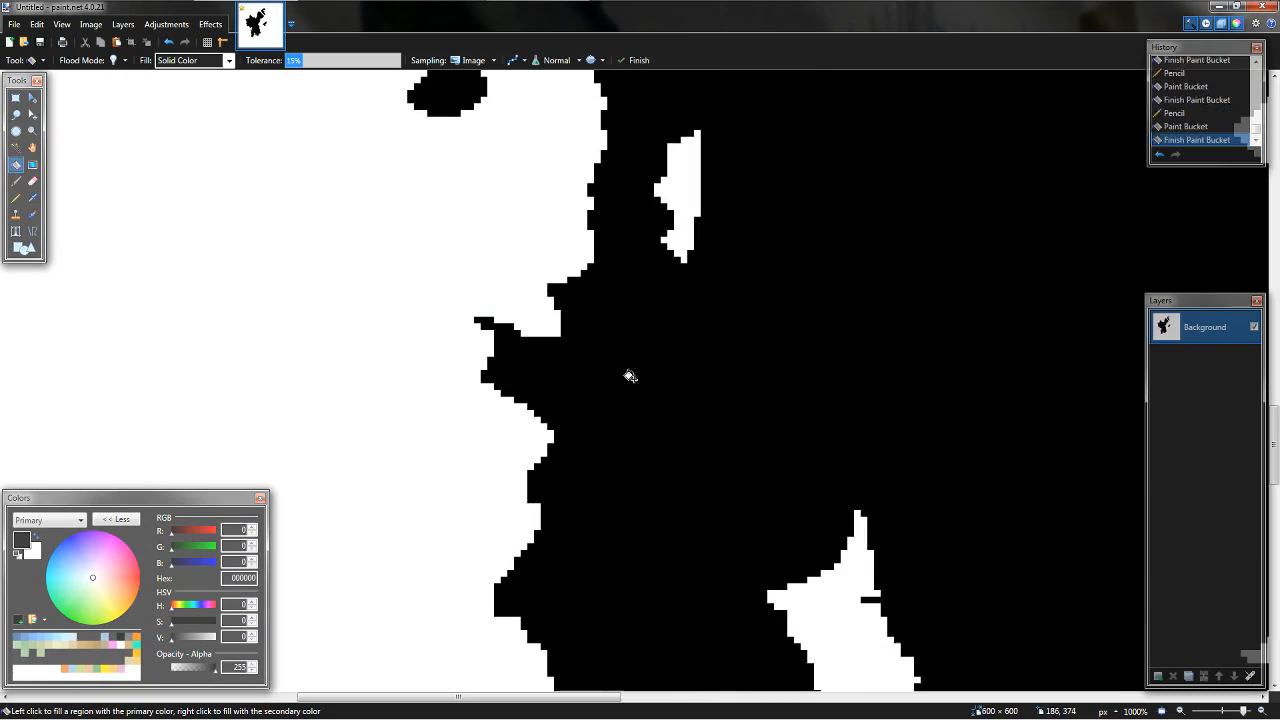
scroll(630, 376, "down", 5)
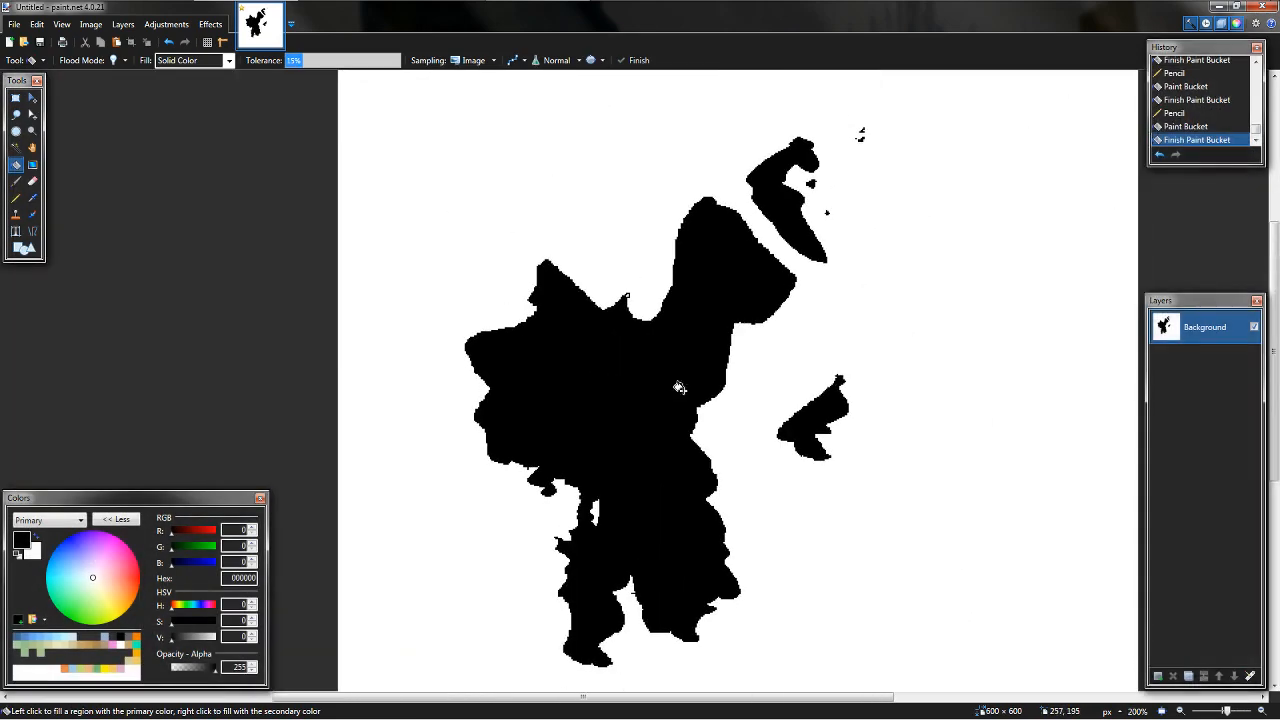
- Draw a ragged coastline across the northern bay up to the northeastern headland and fill the enclosed area black
key("p")
scroll(630, 300, "up", 5)
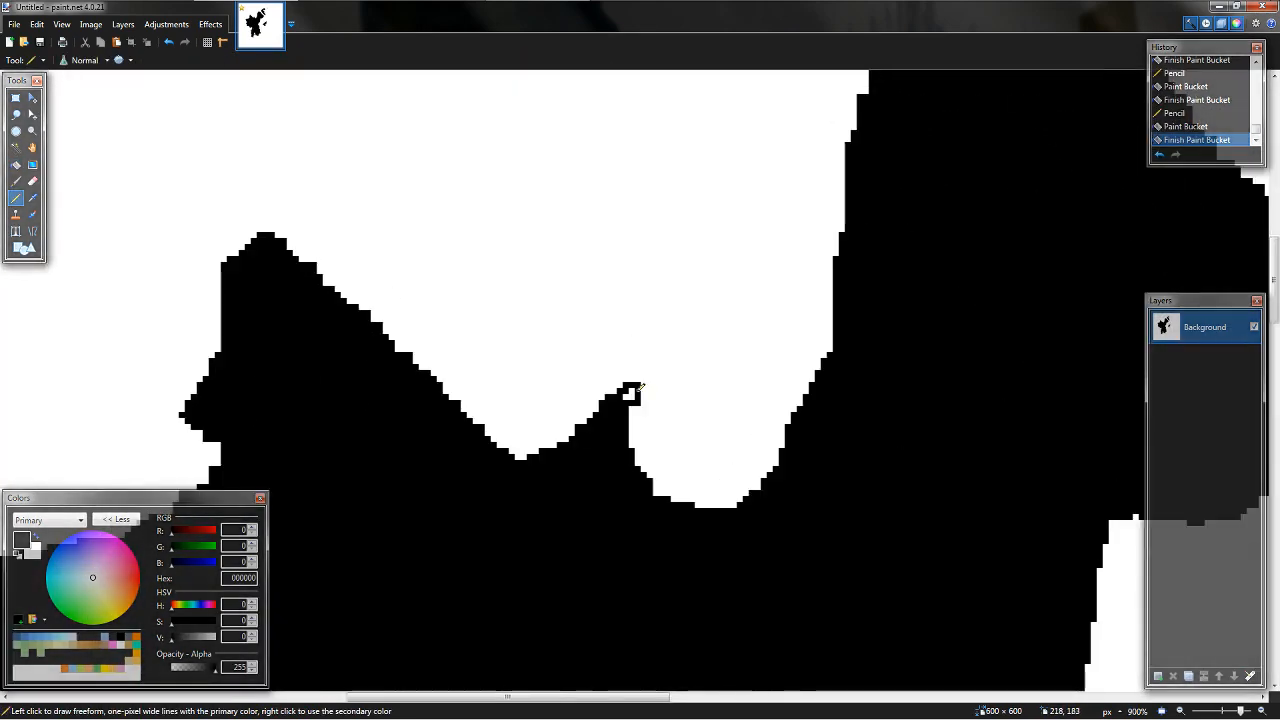
mouse_move(636, 389)
left_mouse_down()
mouse_move(590, 313)
mouse_move(617, 266)
mouse_move(682, 292)
mouse_move(722, 280)
mouse_move(777, 204)
mouse_move(773, 189)
mouse_move(818, 156)
mouse_move(763, 421)
mouse_move(778, 371)
mouse_move(728, 341)
mouse_move(818, 298)
left_mouse_up()
key("f")
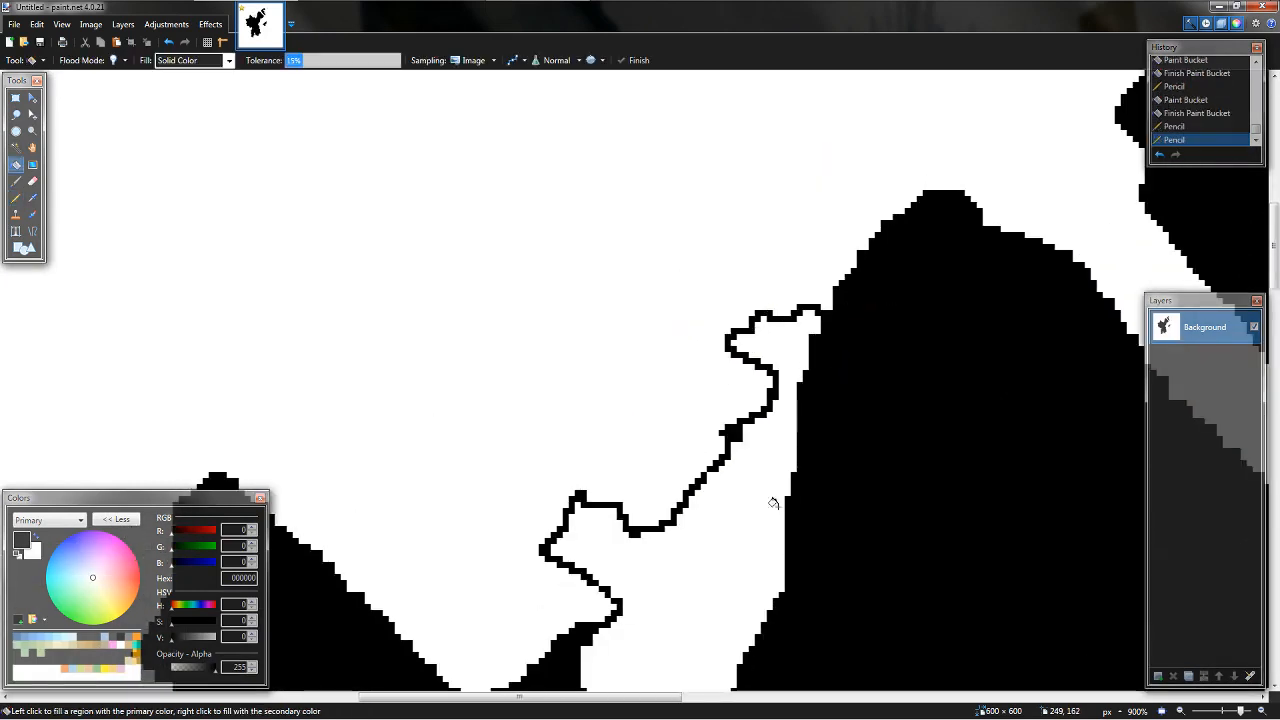
left_click(774, 500)
scroll(778, 578, "down", 2)
scroll(778, 578, "down", 5)
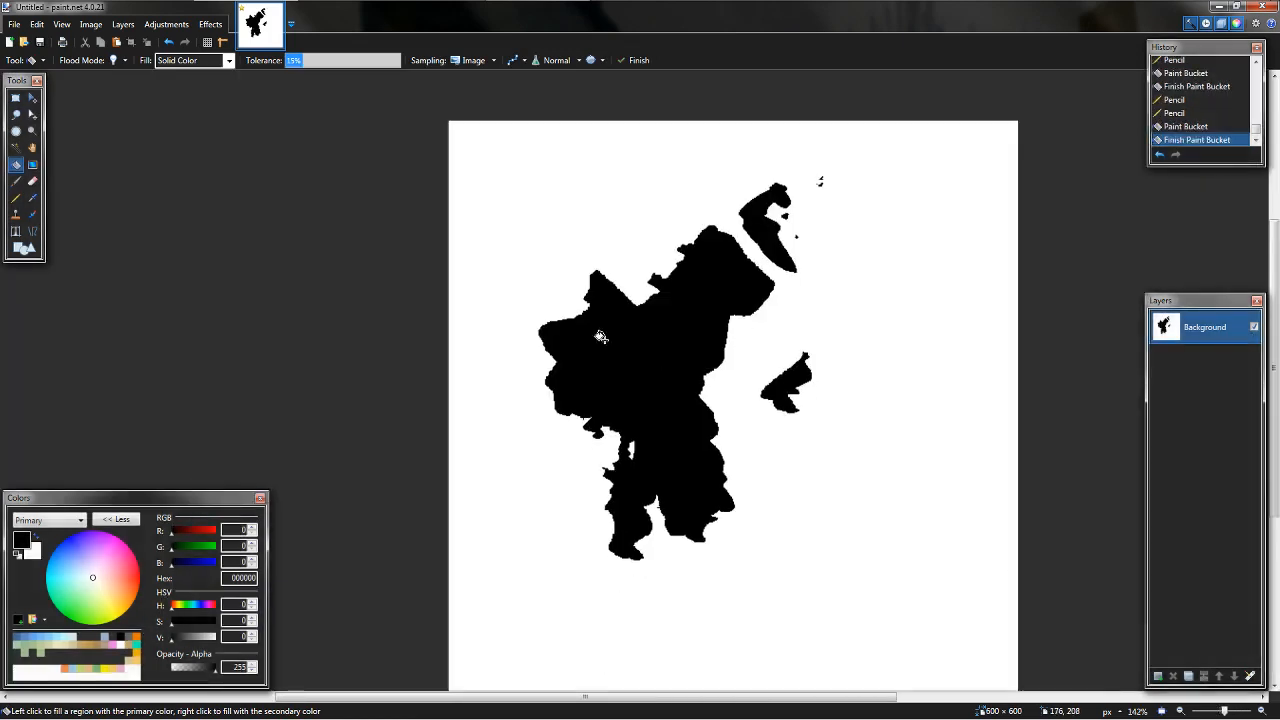
- Select the white background around the black land shapes with the Magic Wand and erase it
left_click(16, 148)
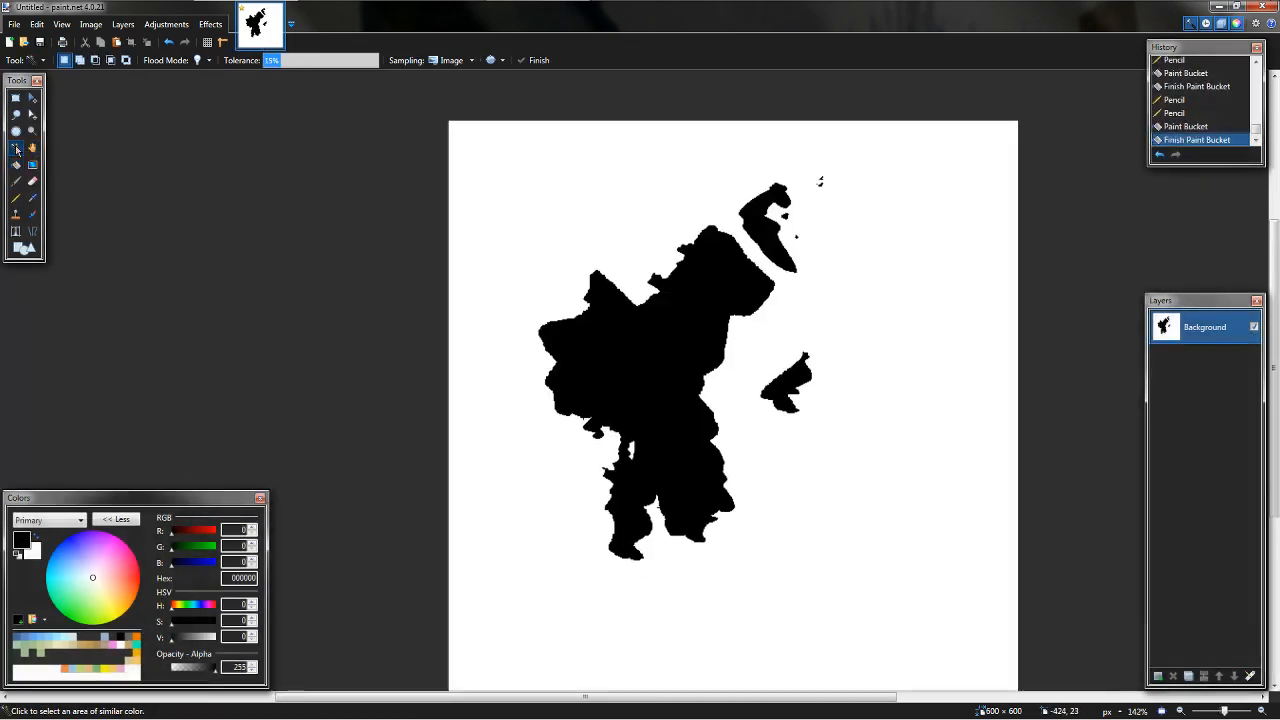
left_click(631, 228)
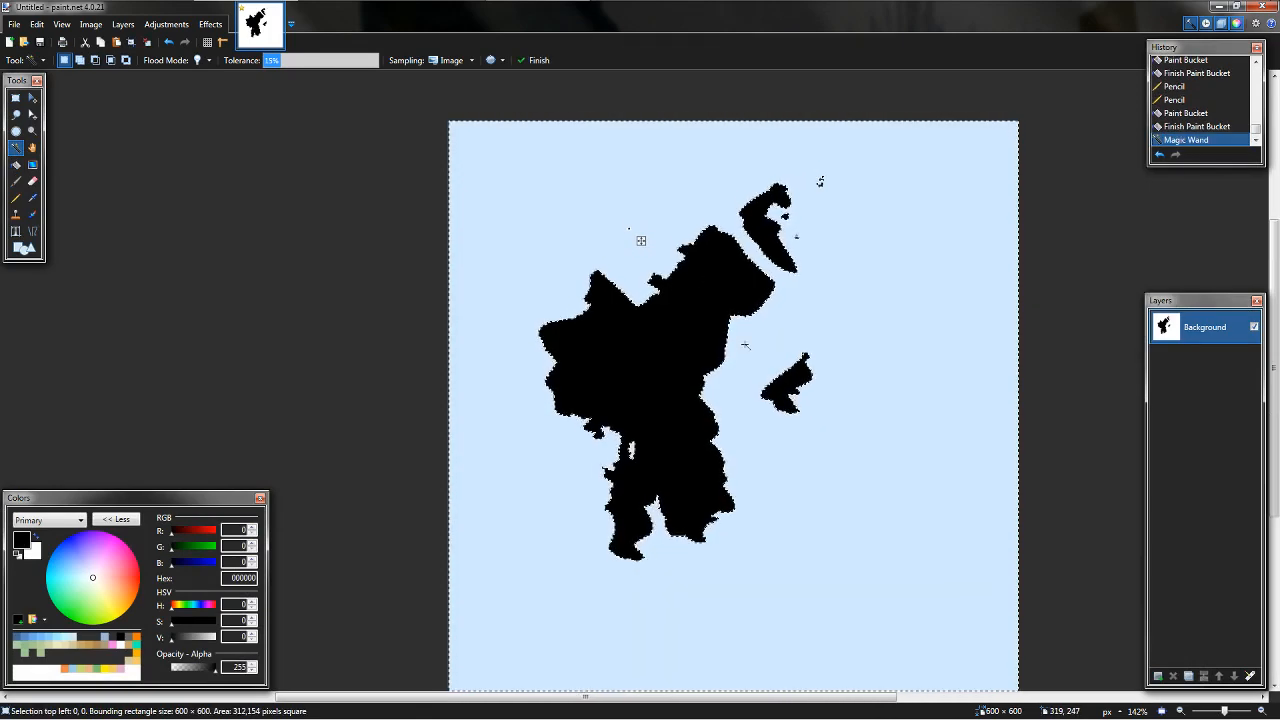
key("Delete")
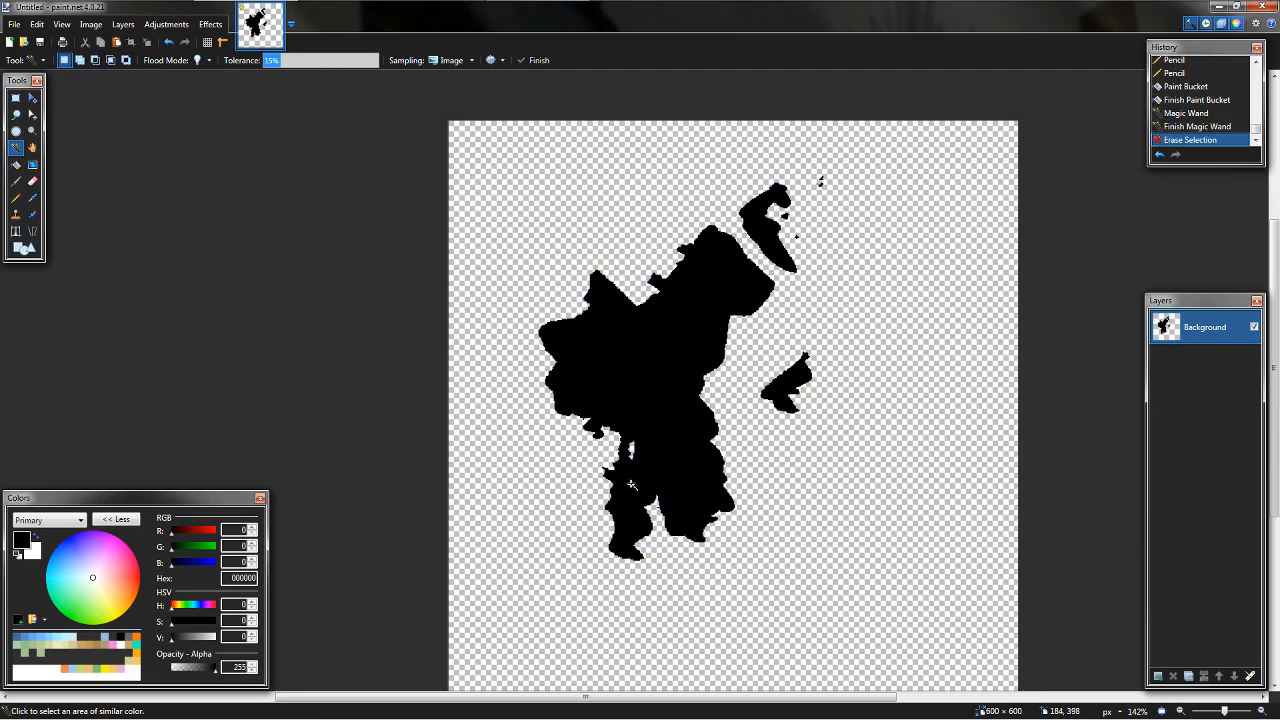
scroll(631, 485, "up", 15)
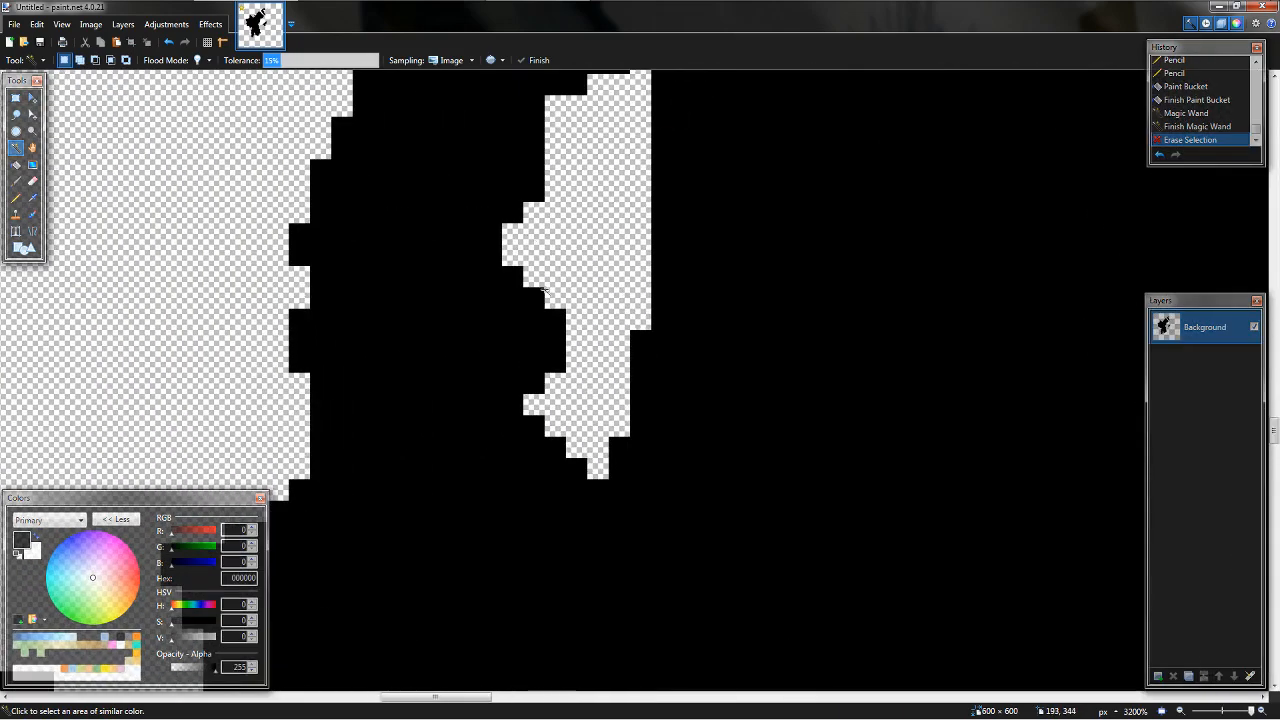
- Soften the edges of the black land shapes with the Unfocus blur
scroll(544, 291, "down", 13)
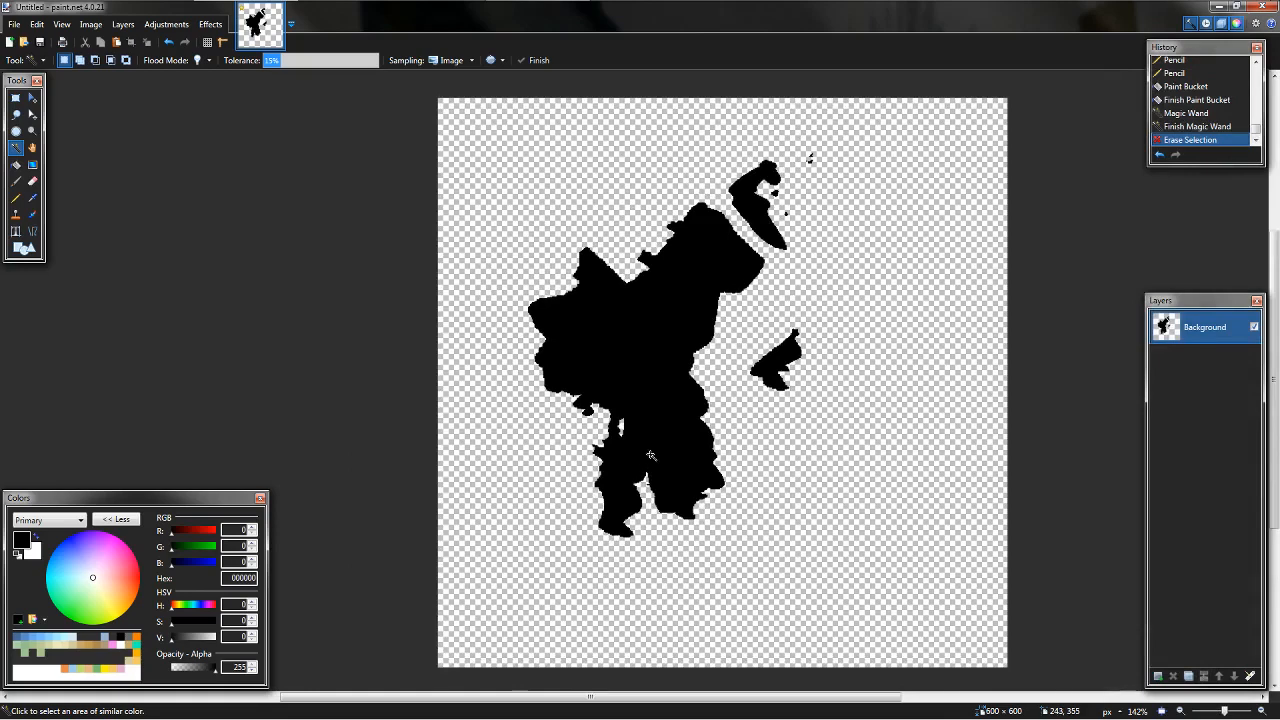
left_click_drag(686, 431, 633, 434)
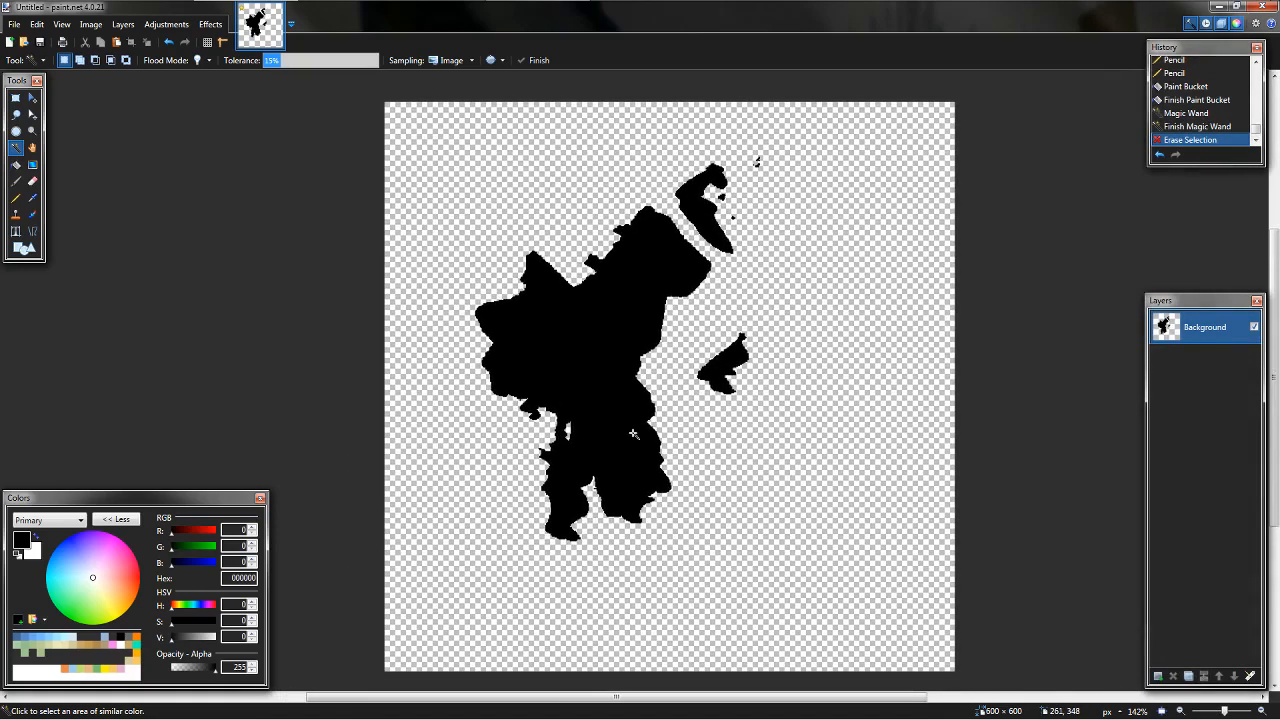
scroll(685, 308, "up", 4)
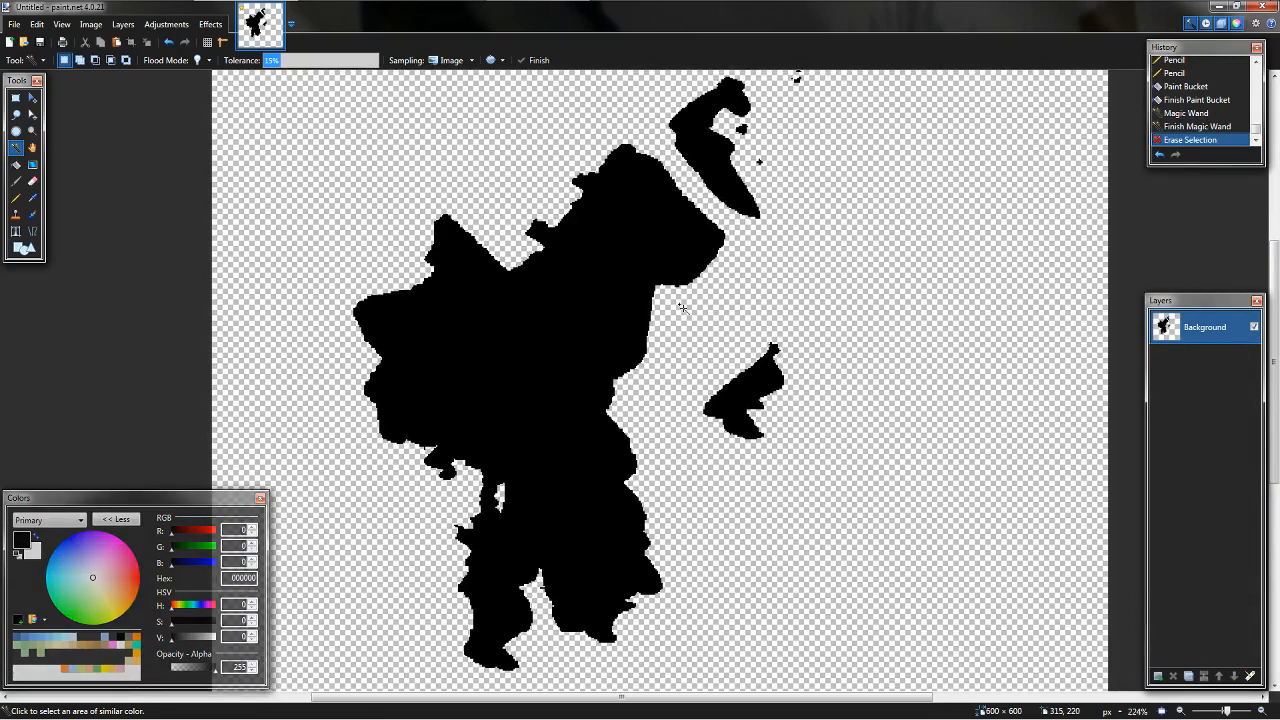
scroll(685, 308, "down", 1)
left_click_drag(569, 202, 562, 247)
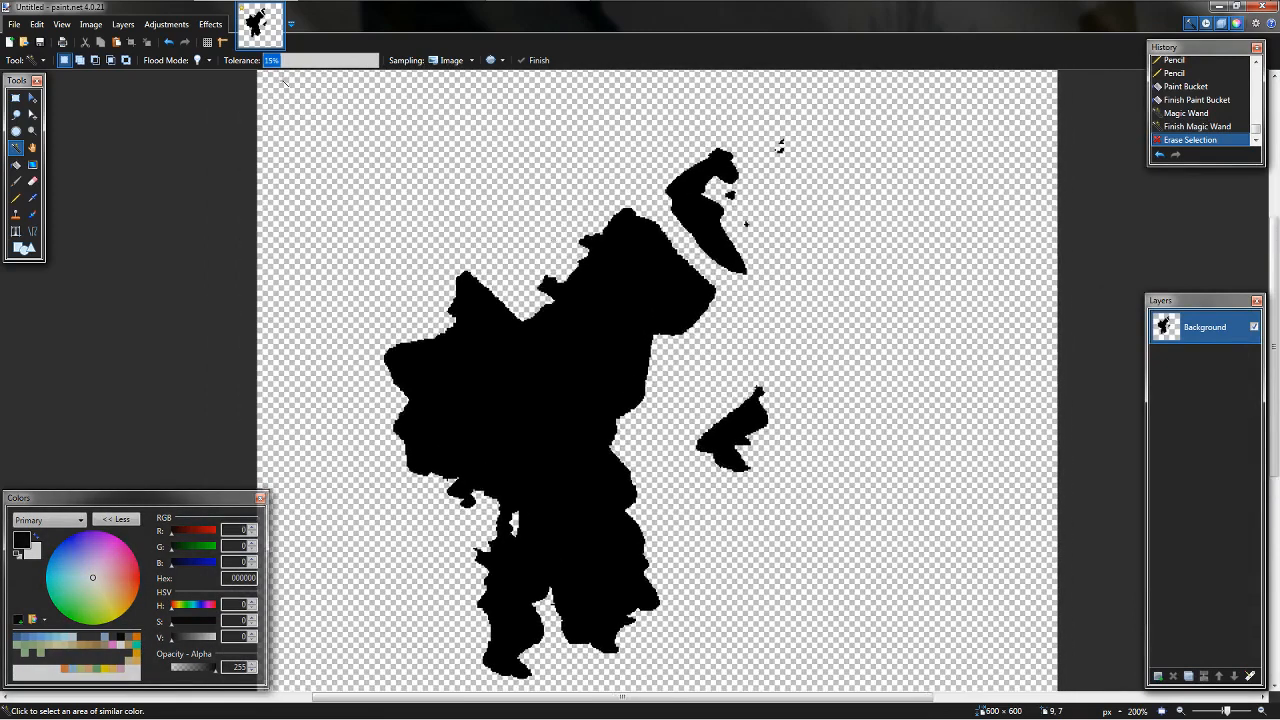
left_click(210, 24)
mouse_move(285, 117)
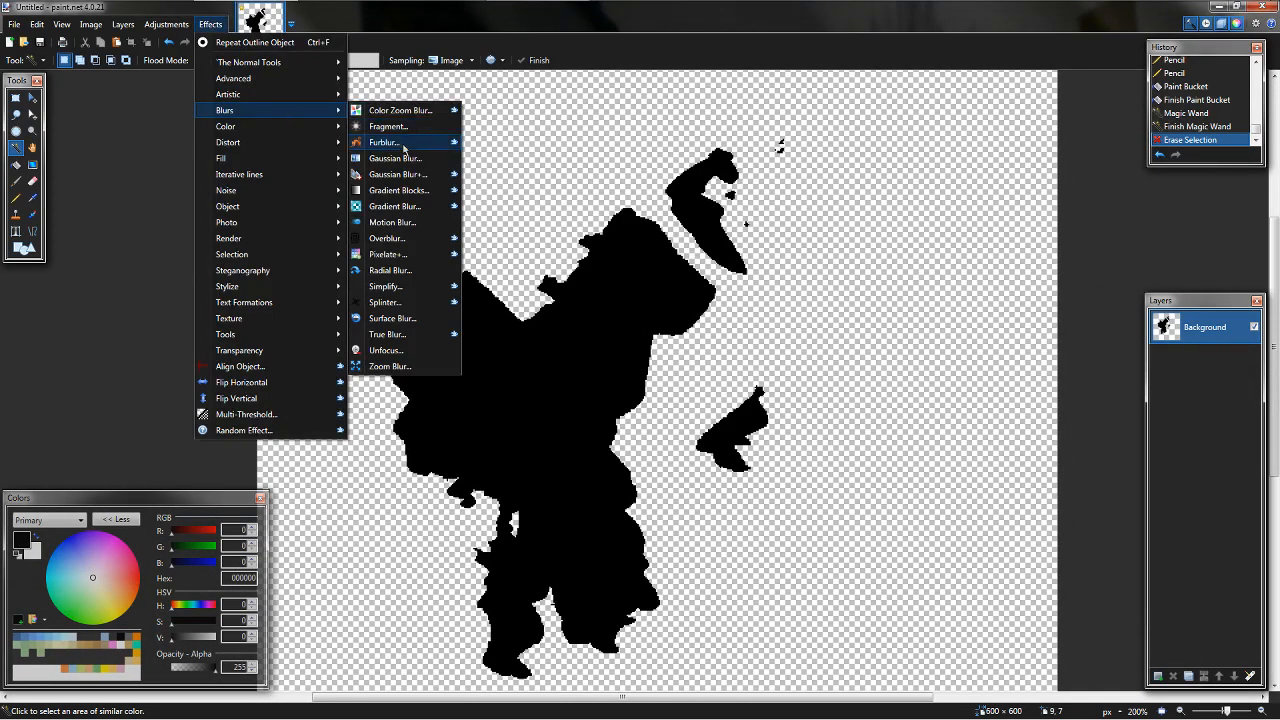
left_click(386, 350)
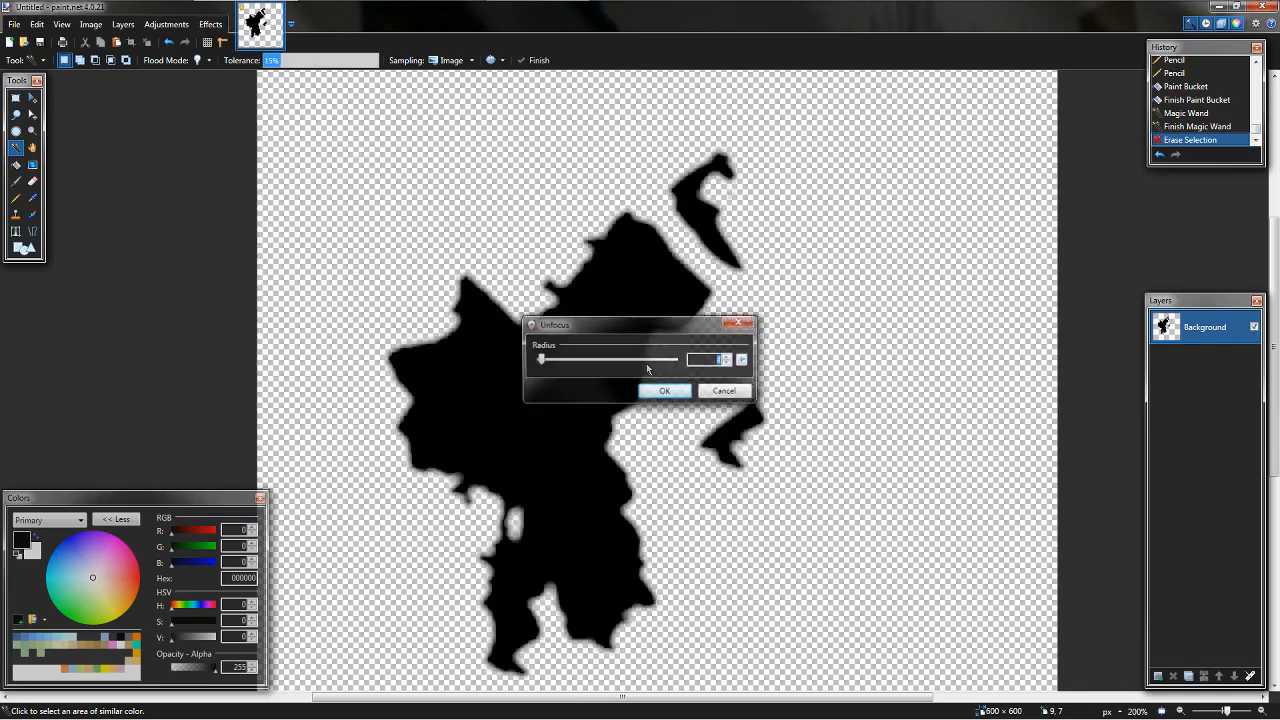
left_click(662, 392)
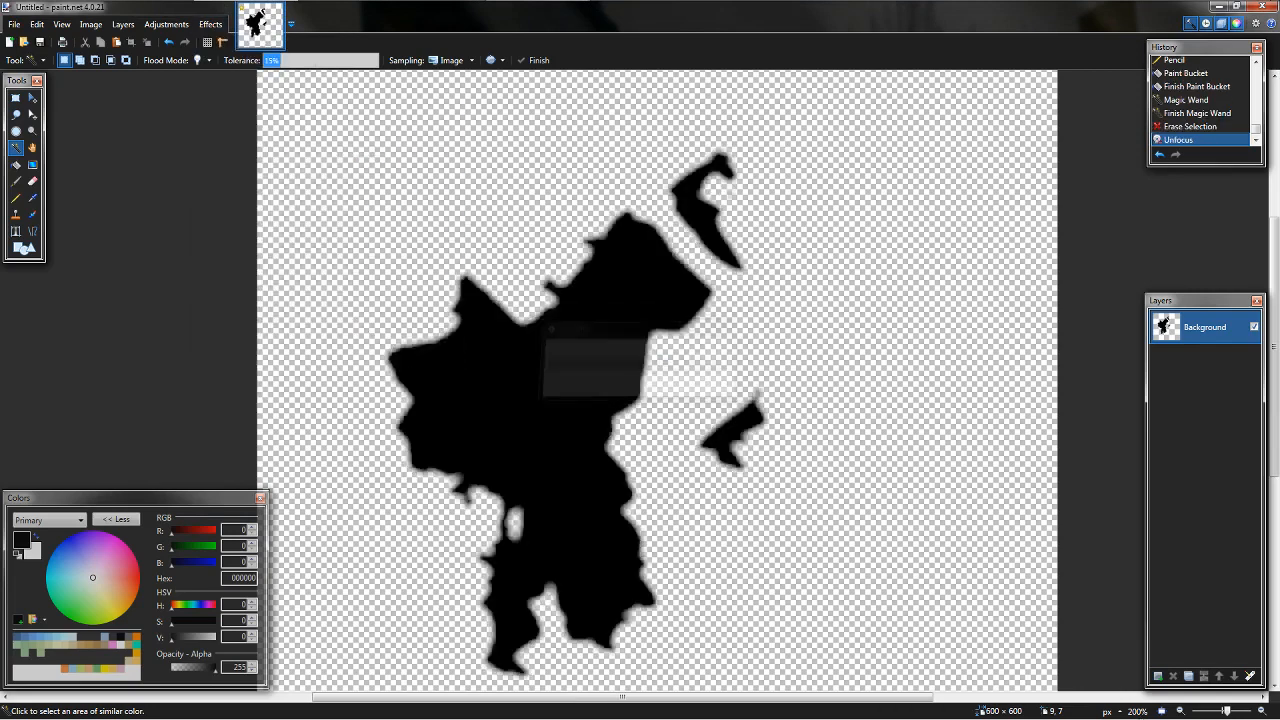
- Add a new layer above the land shapes and lower the Background layer's opacity to 99
left_click(1159, 676)
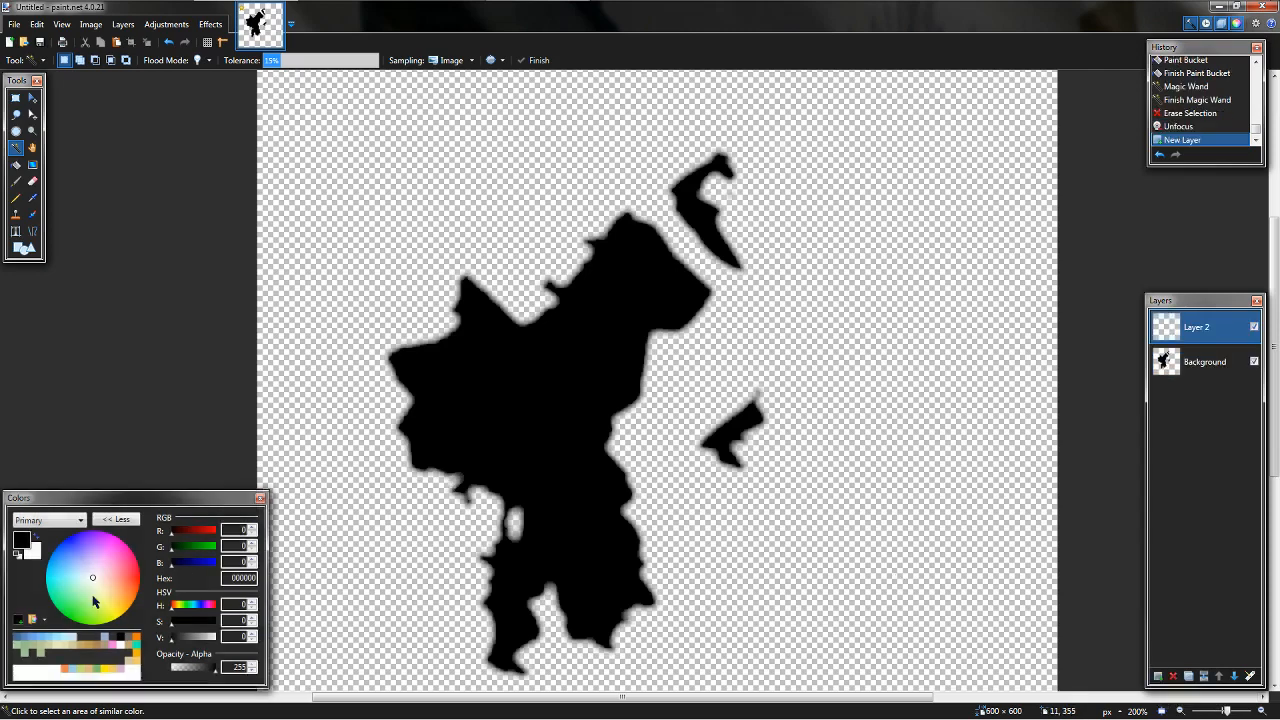
double_click(1200, 364)
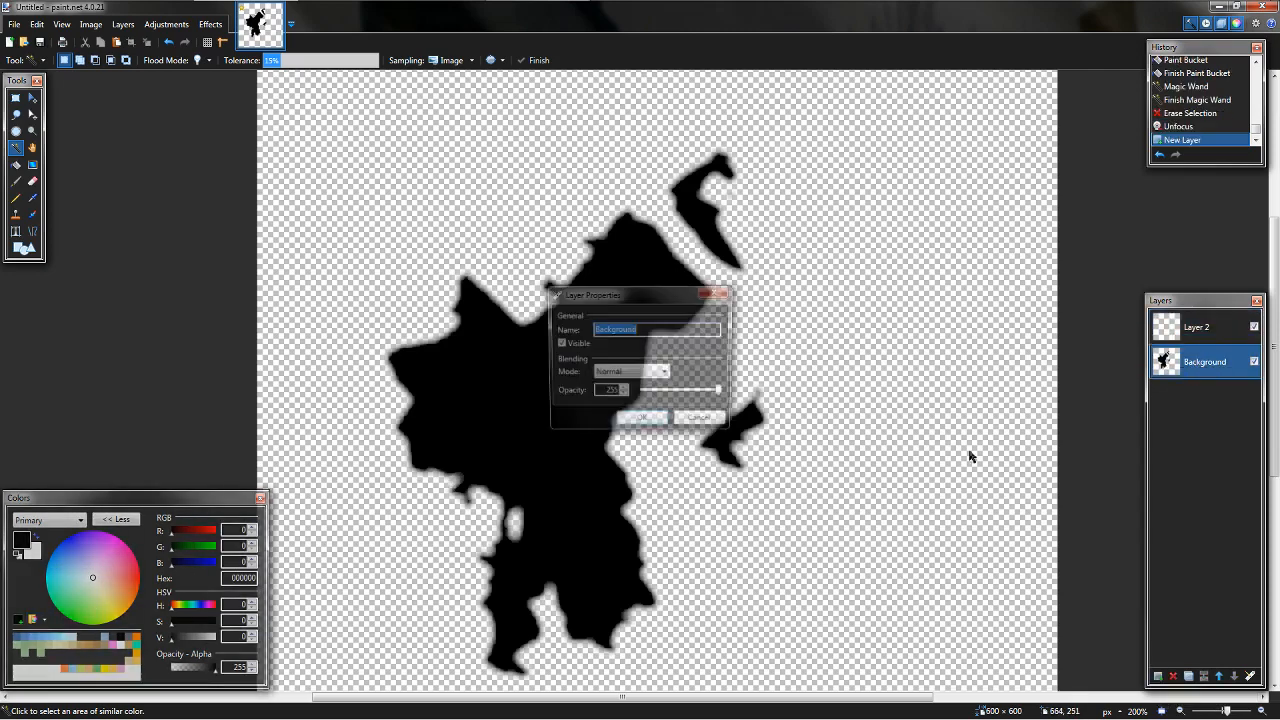
left_click_drag(722, 393, 677, 393)
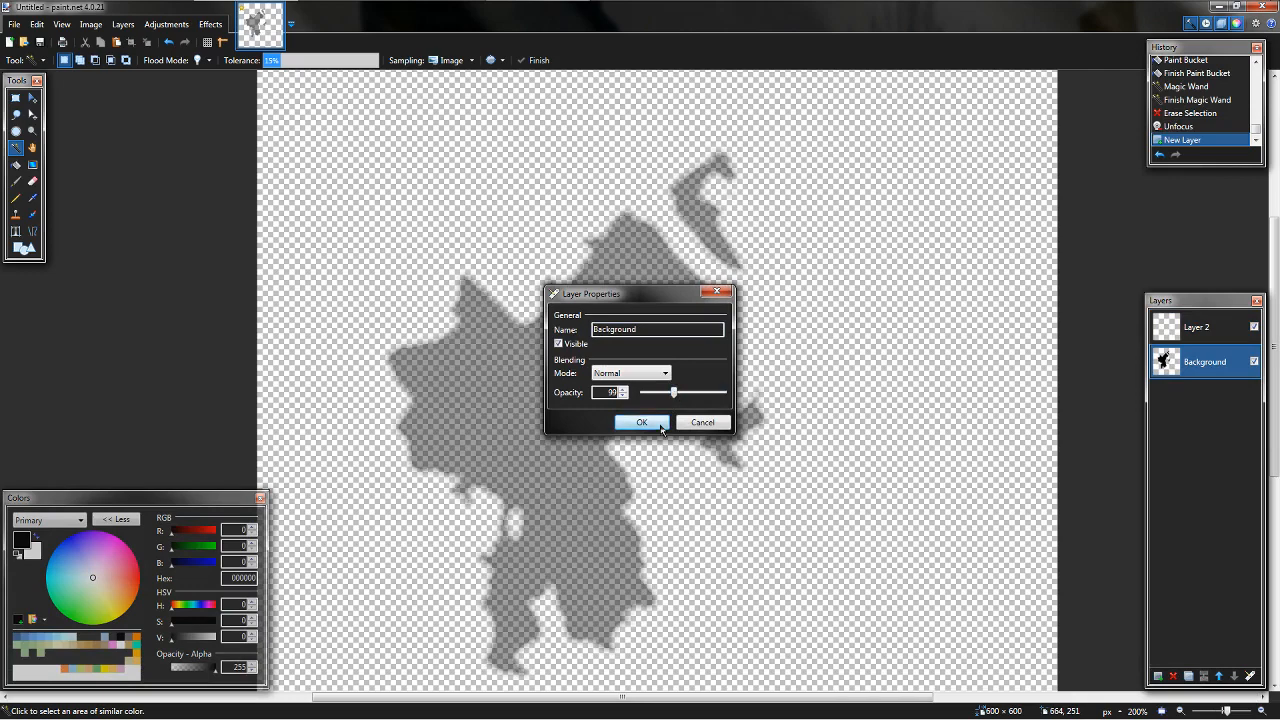
left_click(642, 422)
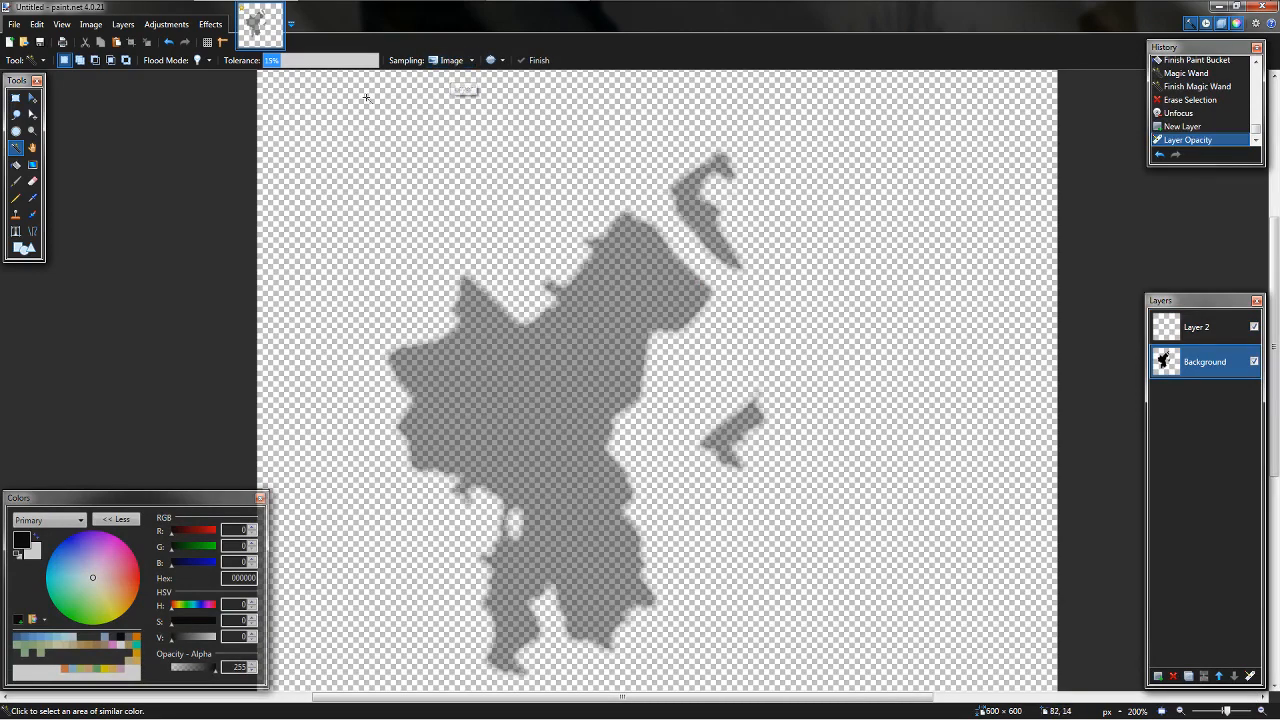
- Fill all the land shapes with solid black on Layer 2, using the Paint Bucket with image sampling at 15% tolerance
left_click(1190, 322)
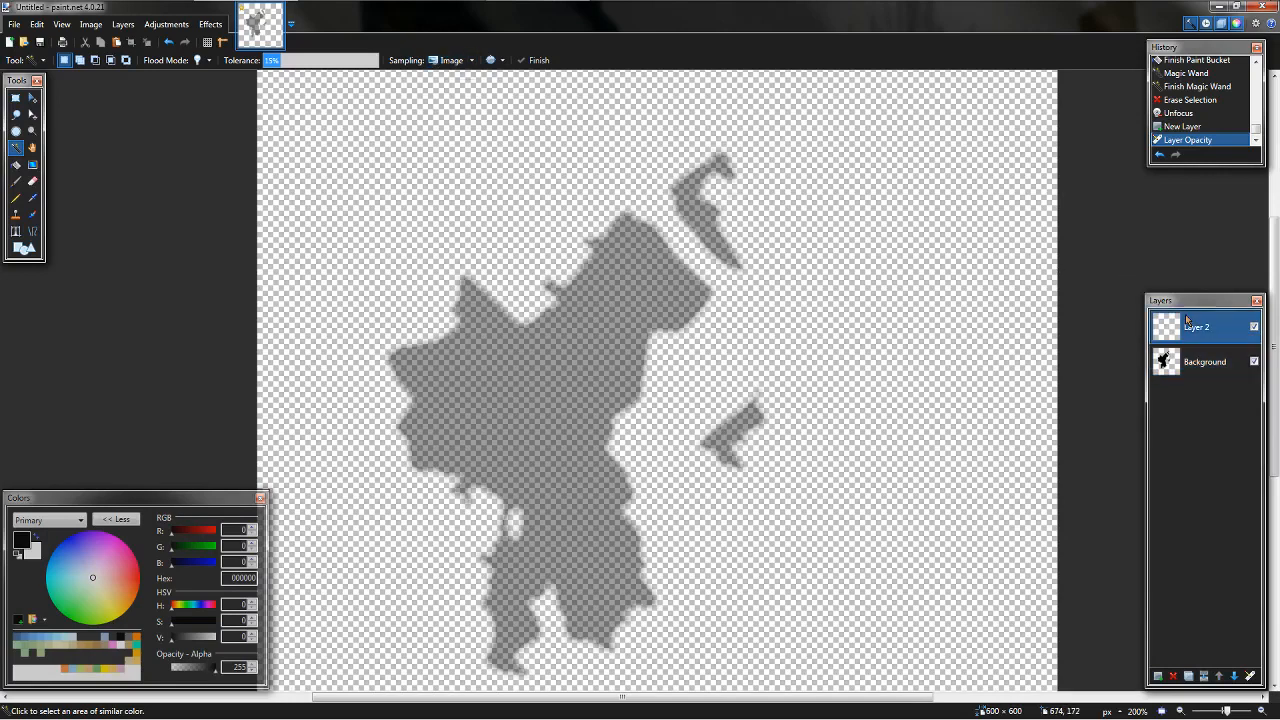
key("f")
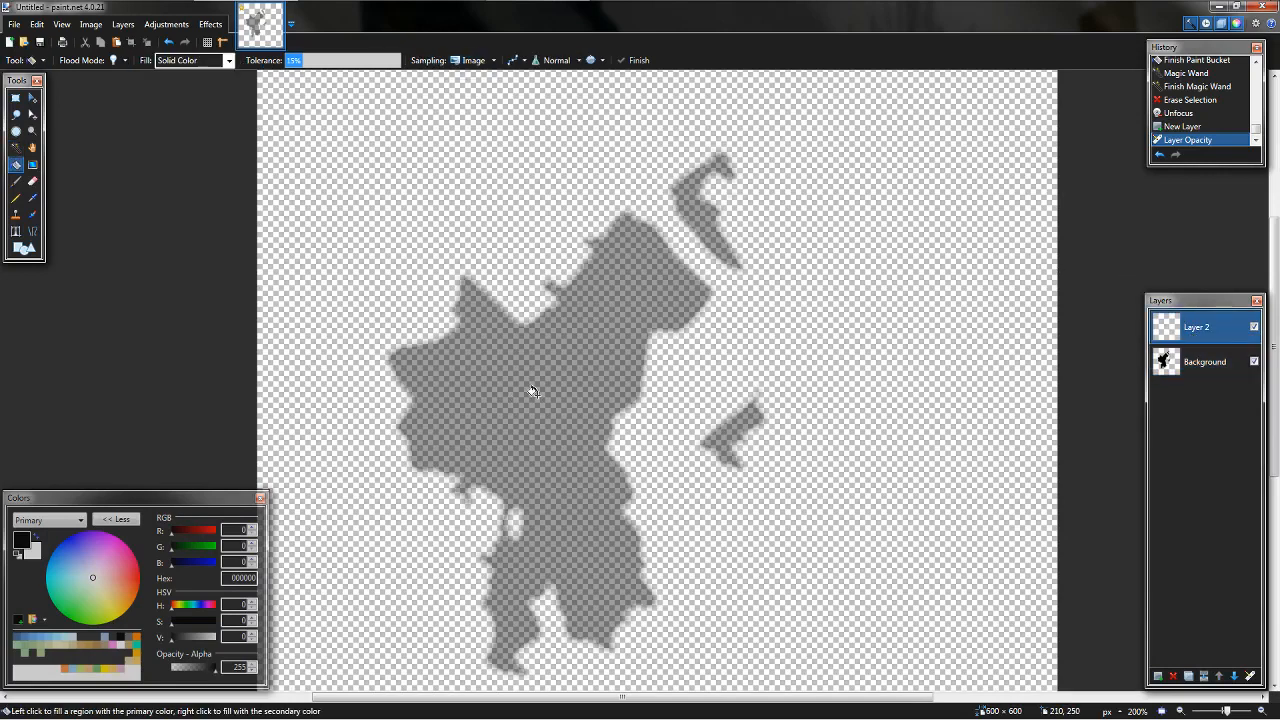
left_click(532, 392)
key("Return")
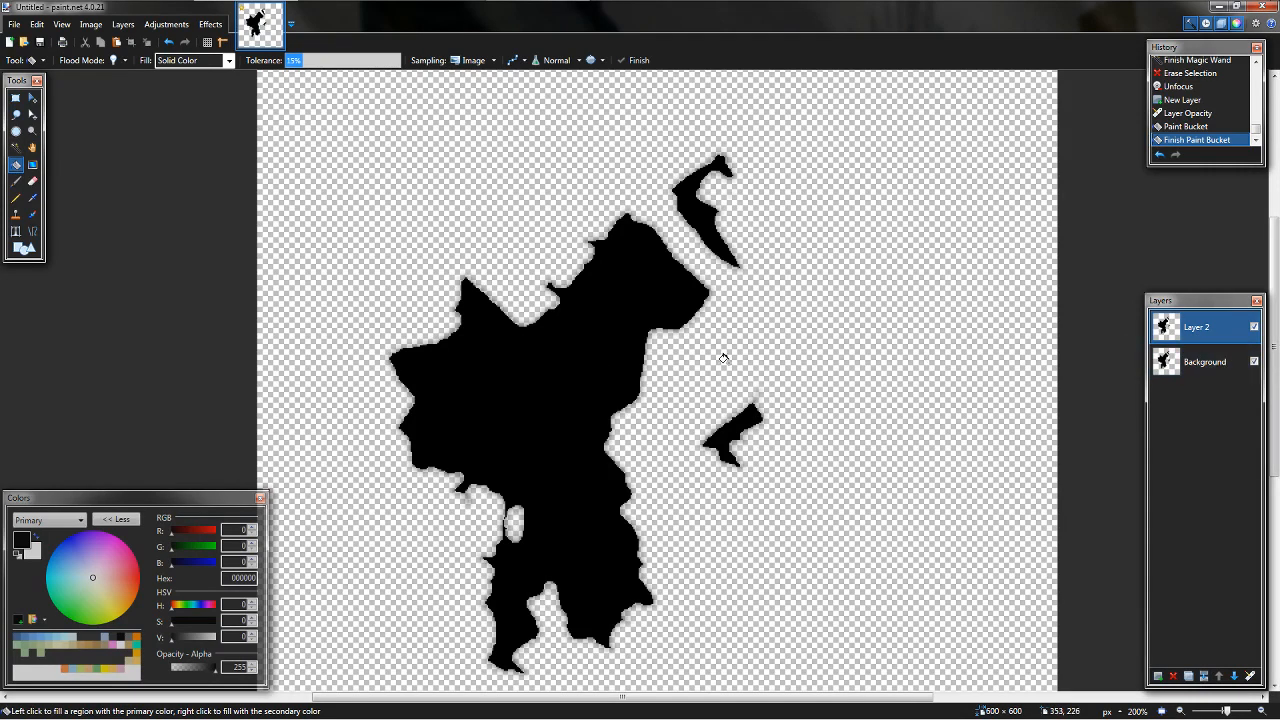
- Hide the blurred Background layer and delete it, keeping only Layer 2
left_click(1254, 362)
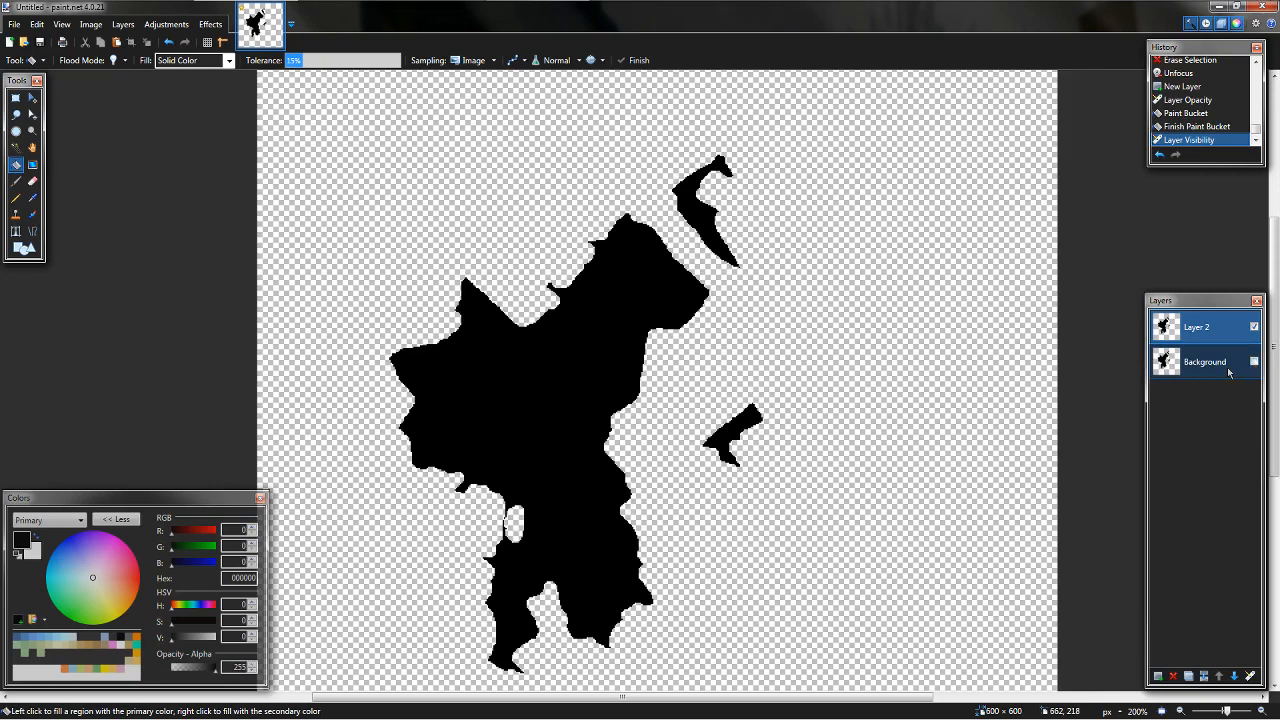
left_click(1229, 372)
left_click(1175, 678)
scroll(849, 491, "down", 3)
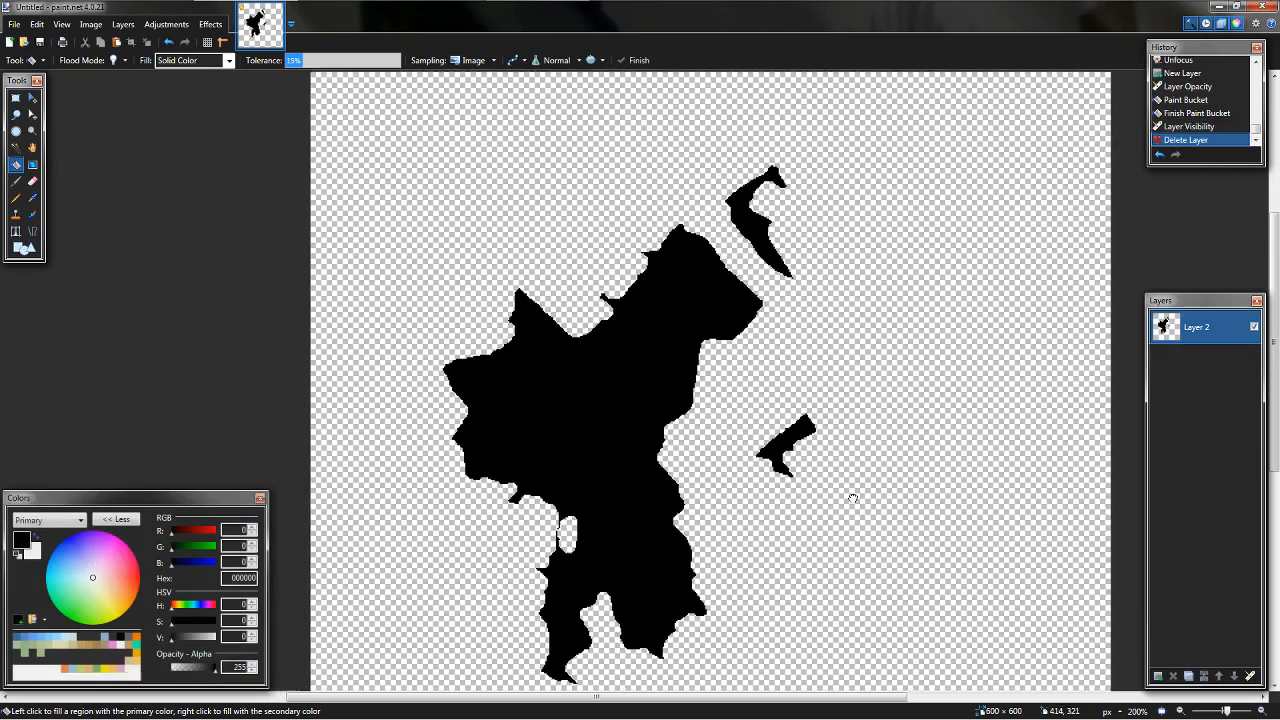
scroll(800, 330, "up", 5)
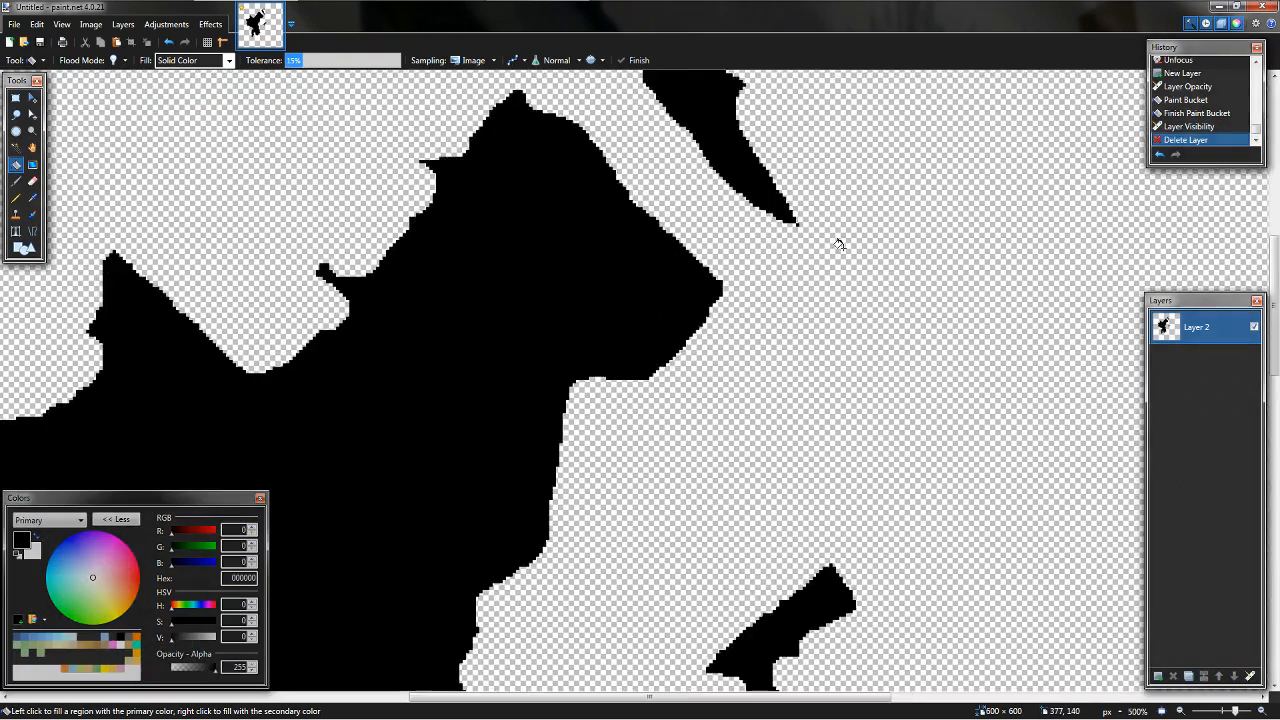
scroll(757, 354, "down", 5)
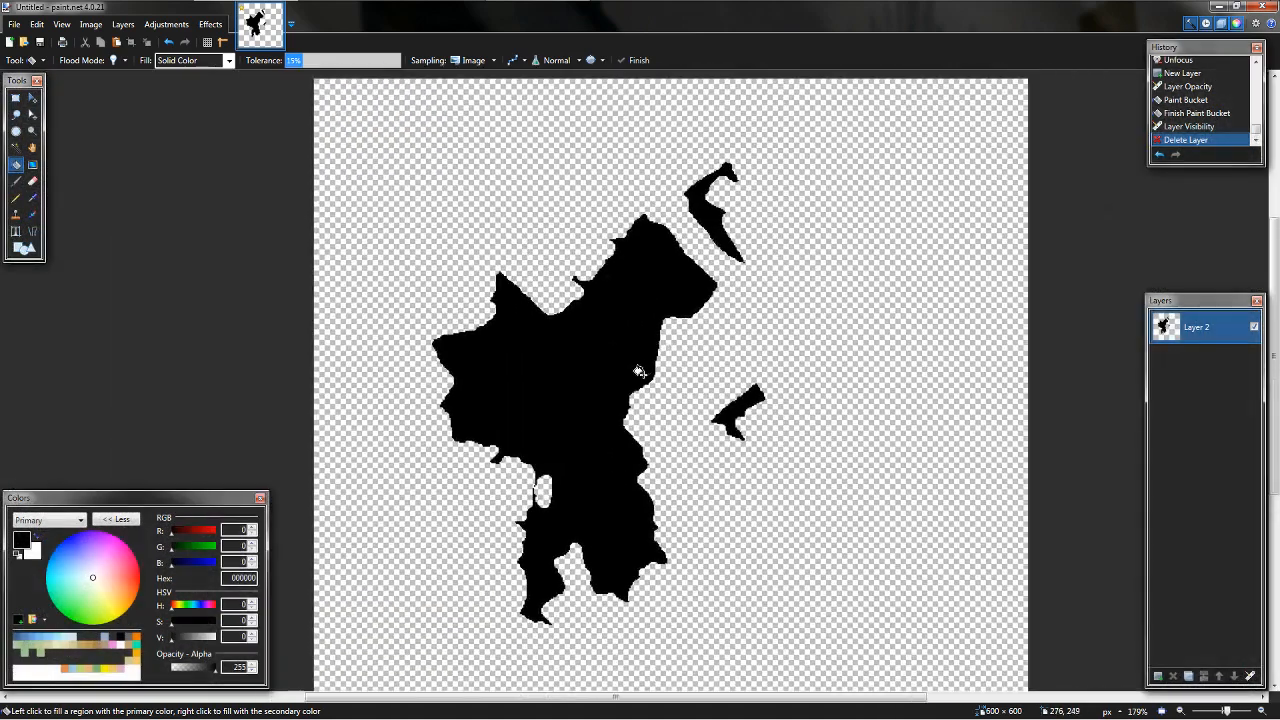
left_click_drag(639, 372, 689, 340)
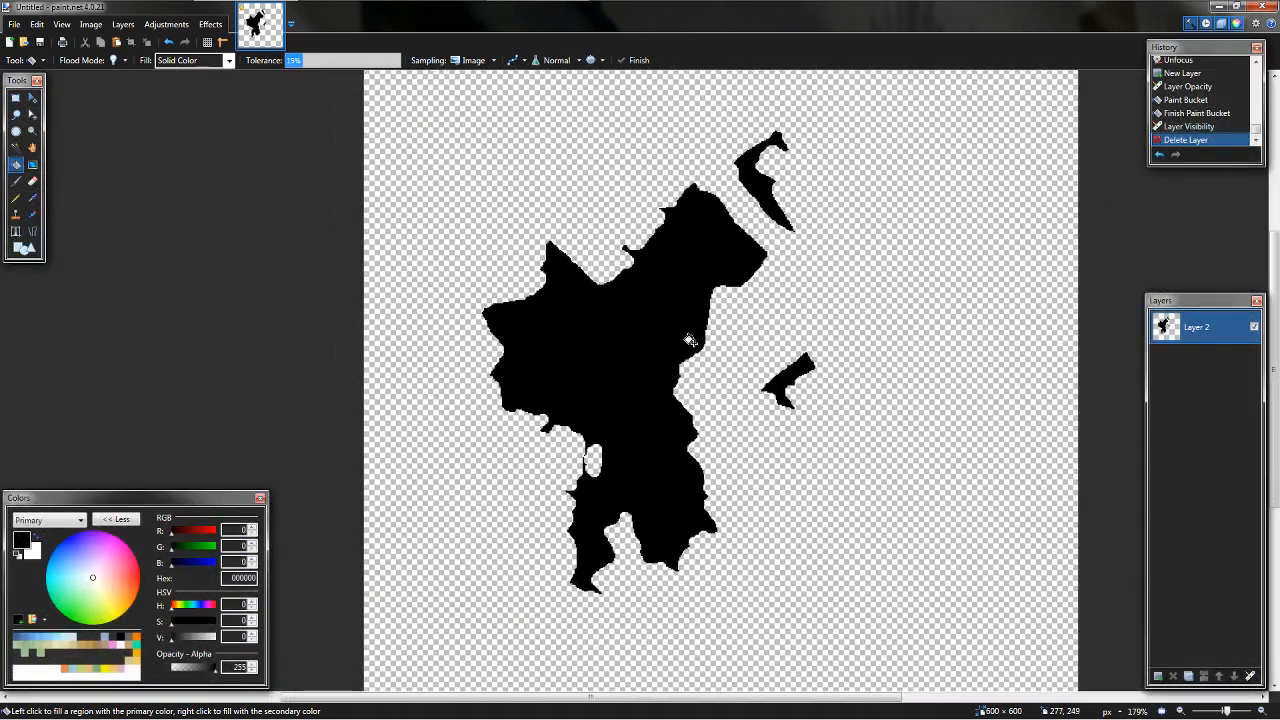
- Apply a black Outline Object effect to the land shapes with strength 1 and an increased radius
left_click(210, 24)
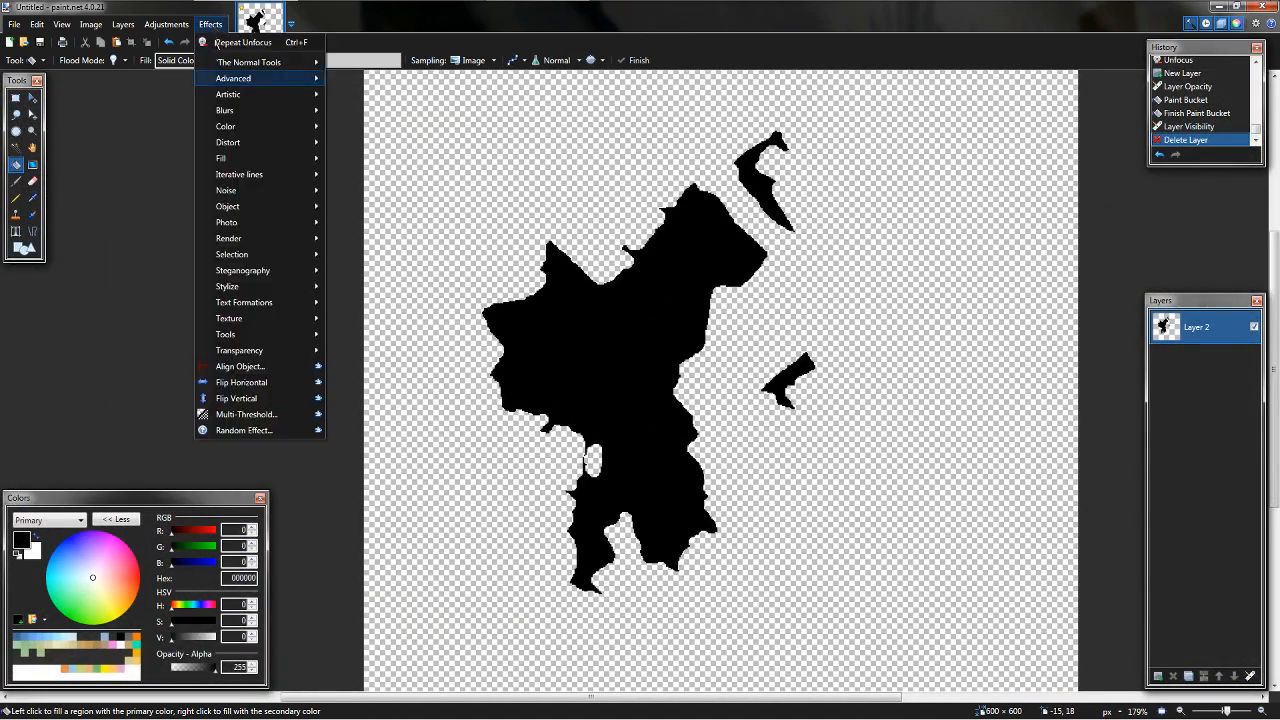
mouse_move(274, 206)
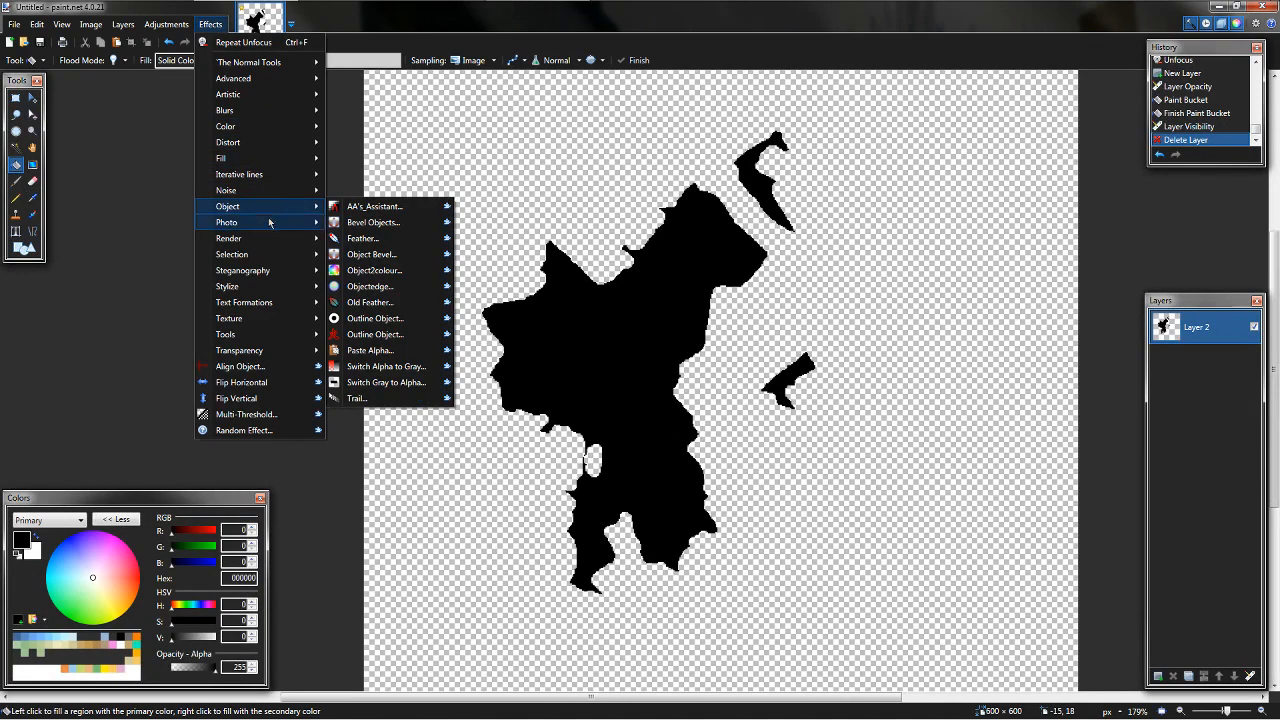
mouse_move(281, 232)
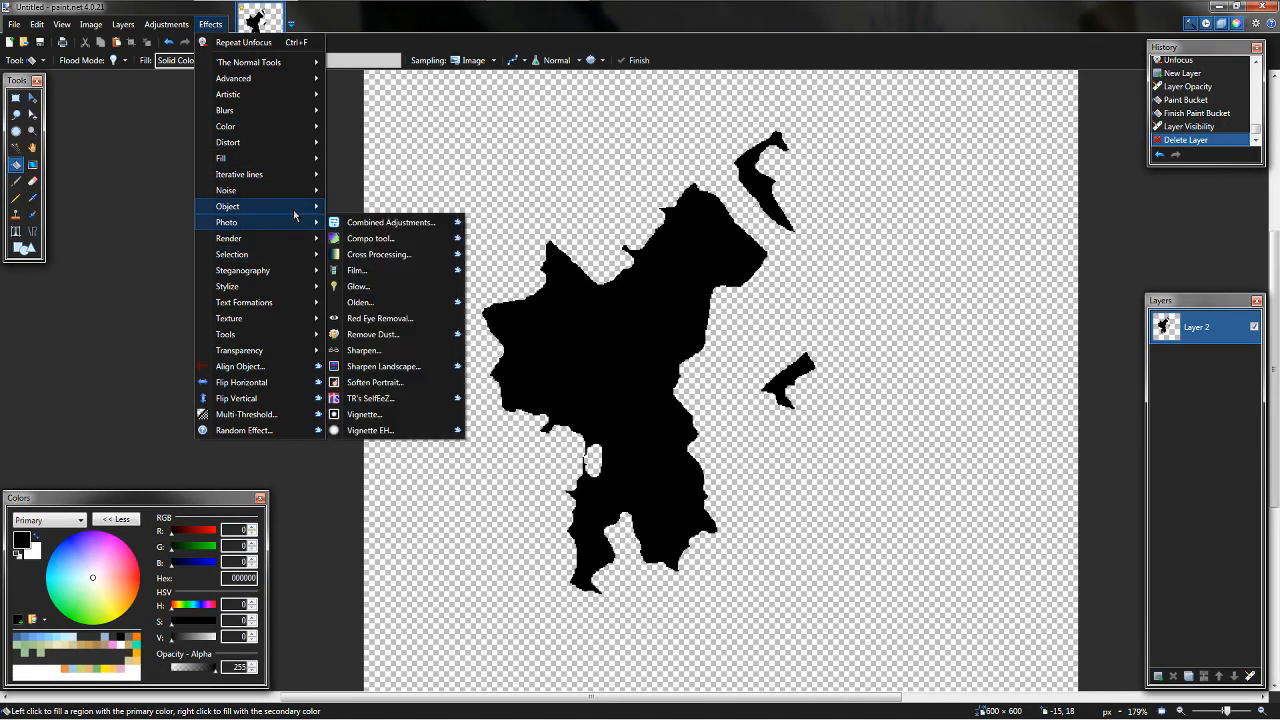
left_click(351, 322)
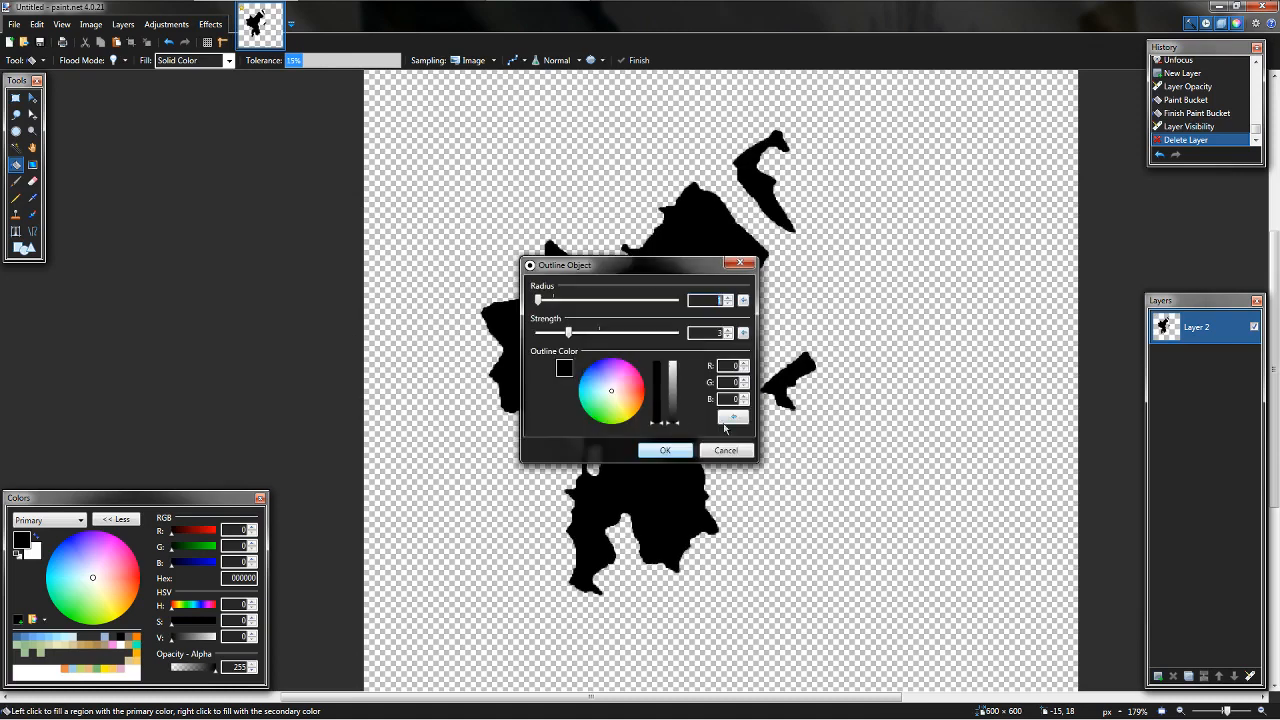
left_click(728, 337)
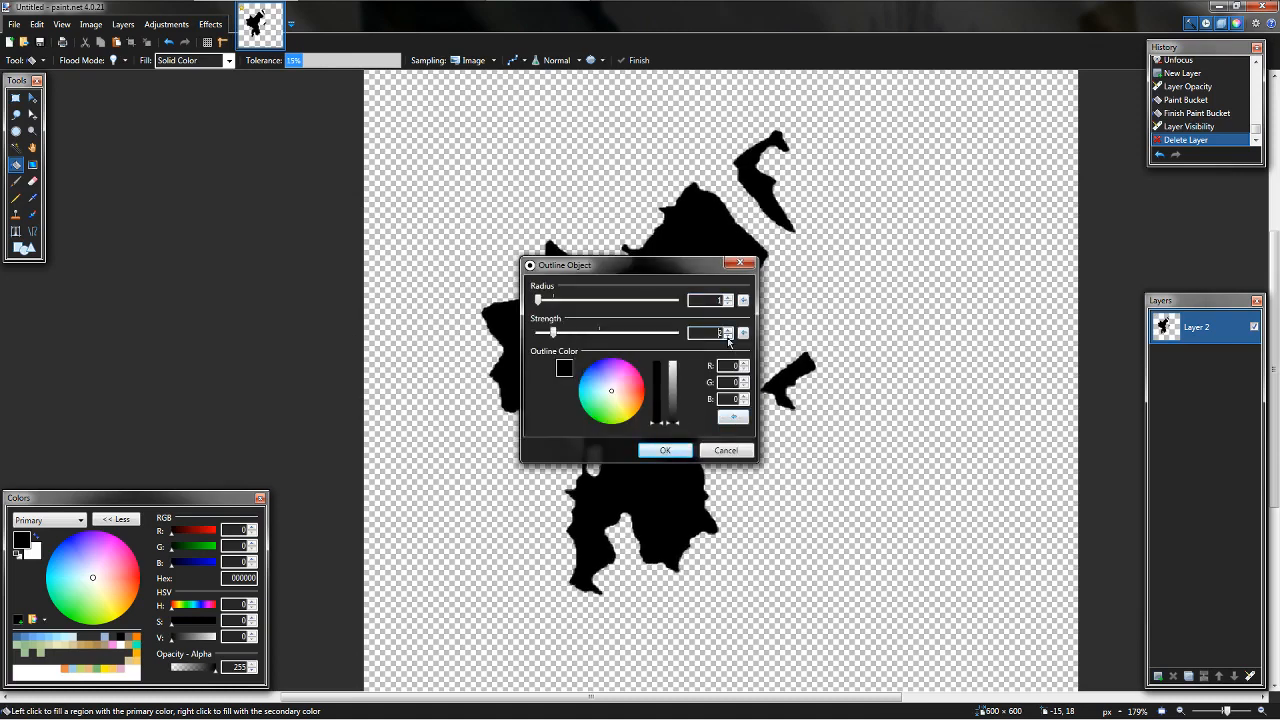
left_click(728, 337)
left_click(729, 297)
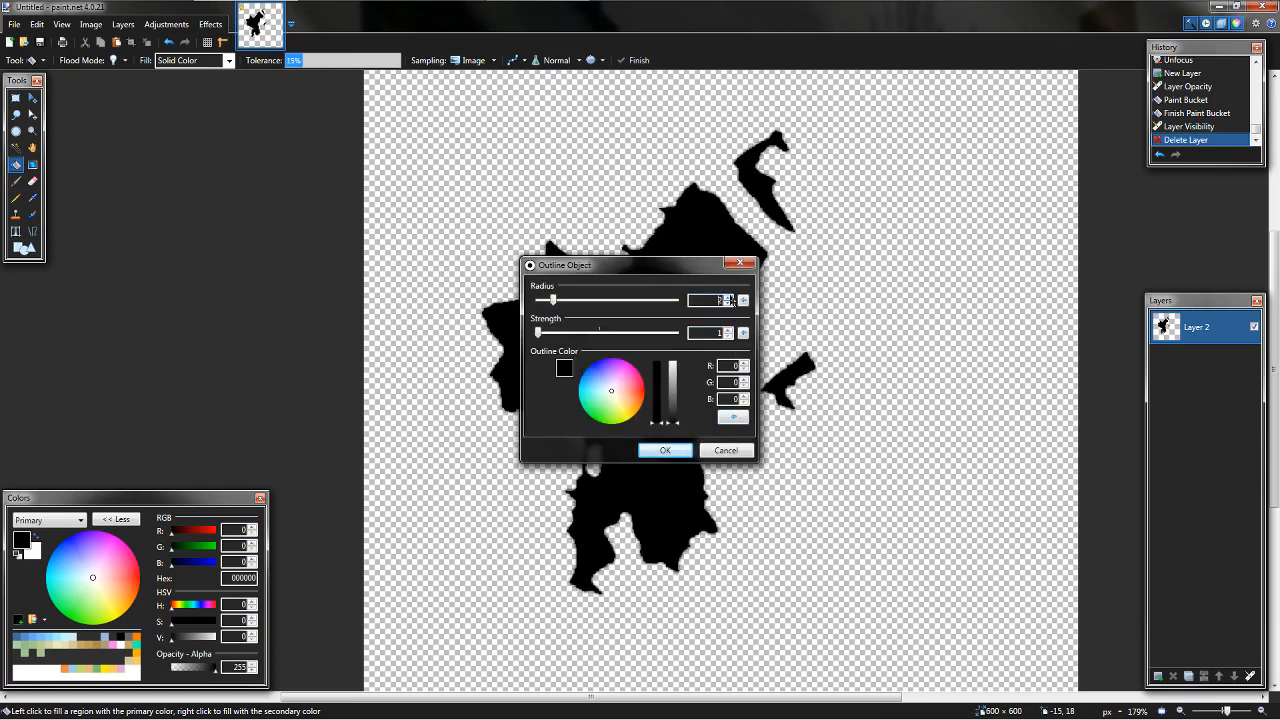
left_click(729, 297)
left_click(665, 450)
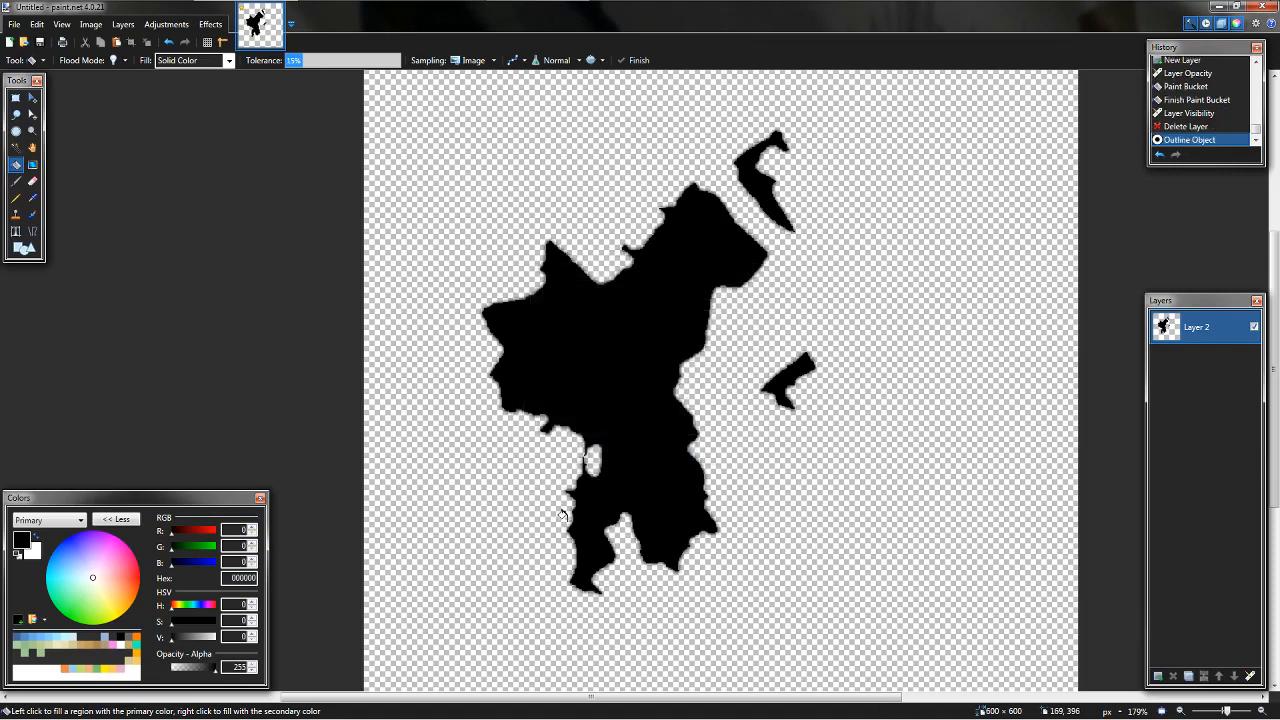
- Roughen the coastlines with the Dents distortion at scale 110, refraction 25, roughness 65, tension 2 and quality 5
scroll(621, 497, "up", 6)
scroll(621, 497, "down", 6)
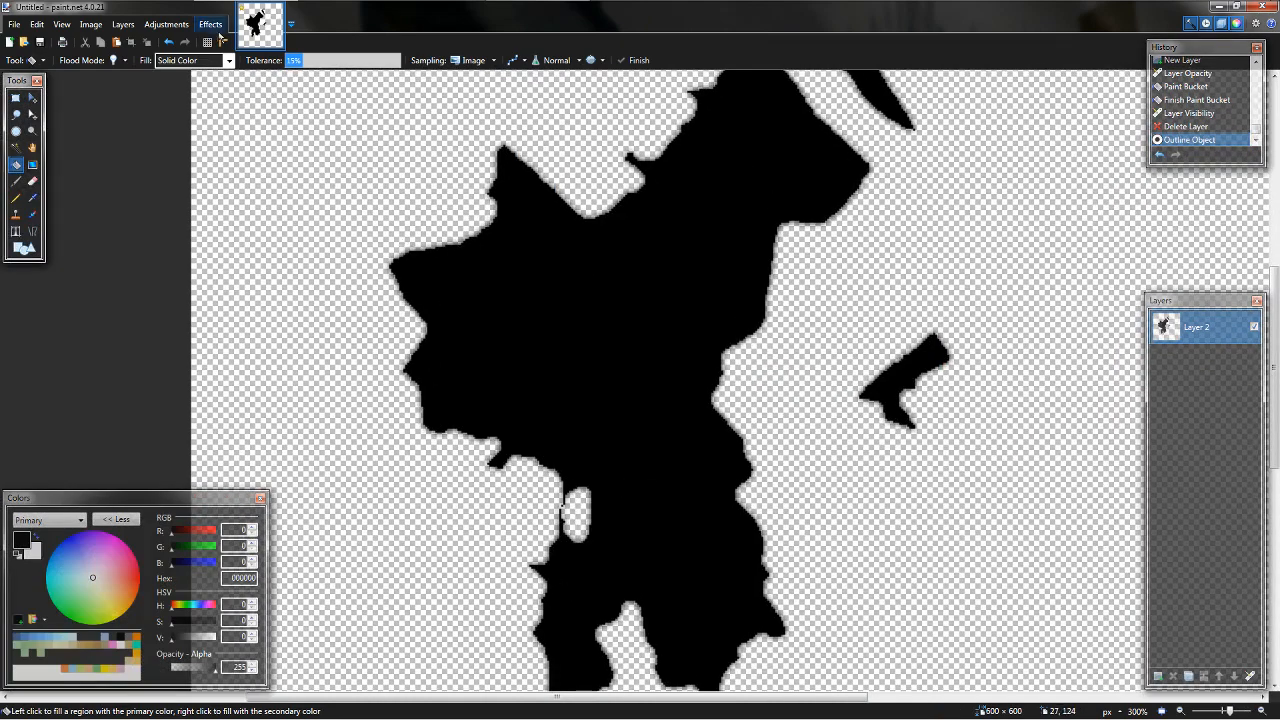
left_click(210, 24)
mouse_move(313, 112)
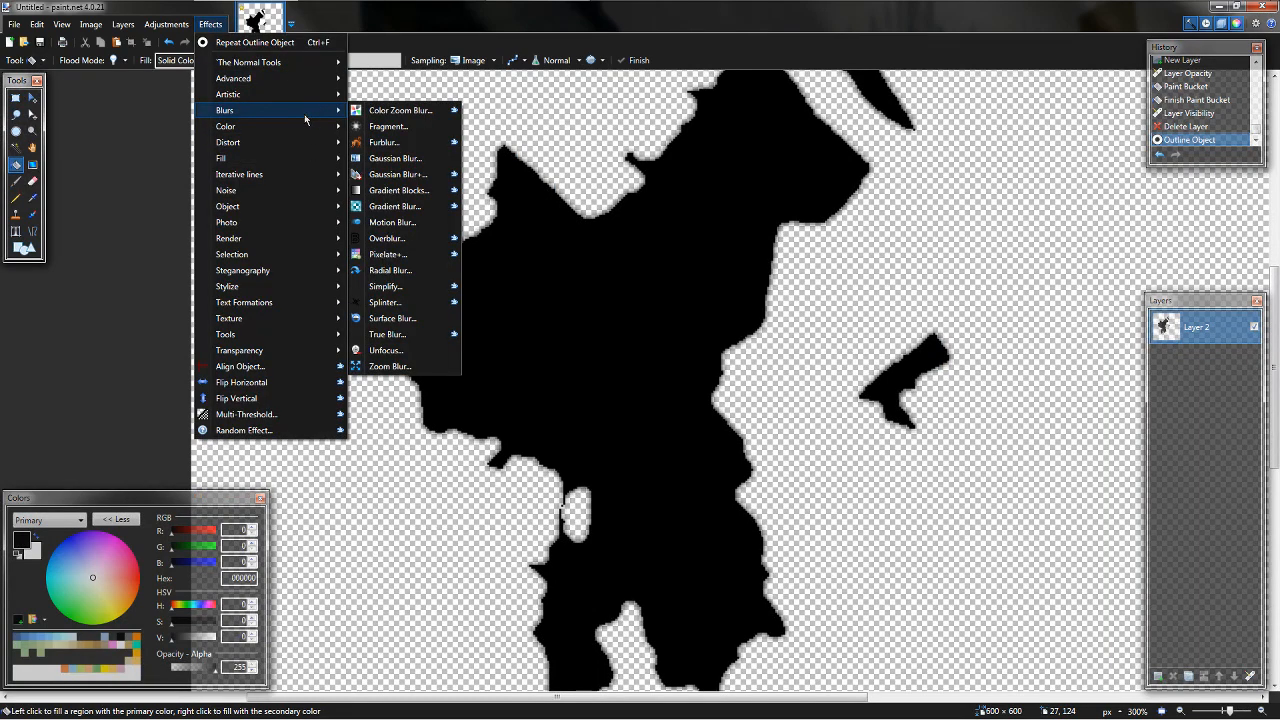
mouse_move(313, 150)
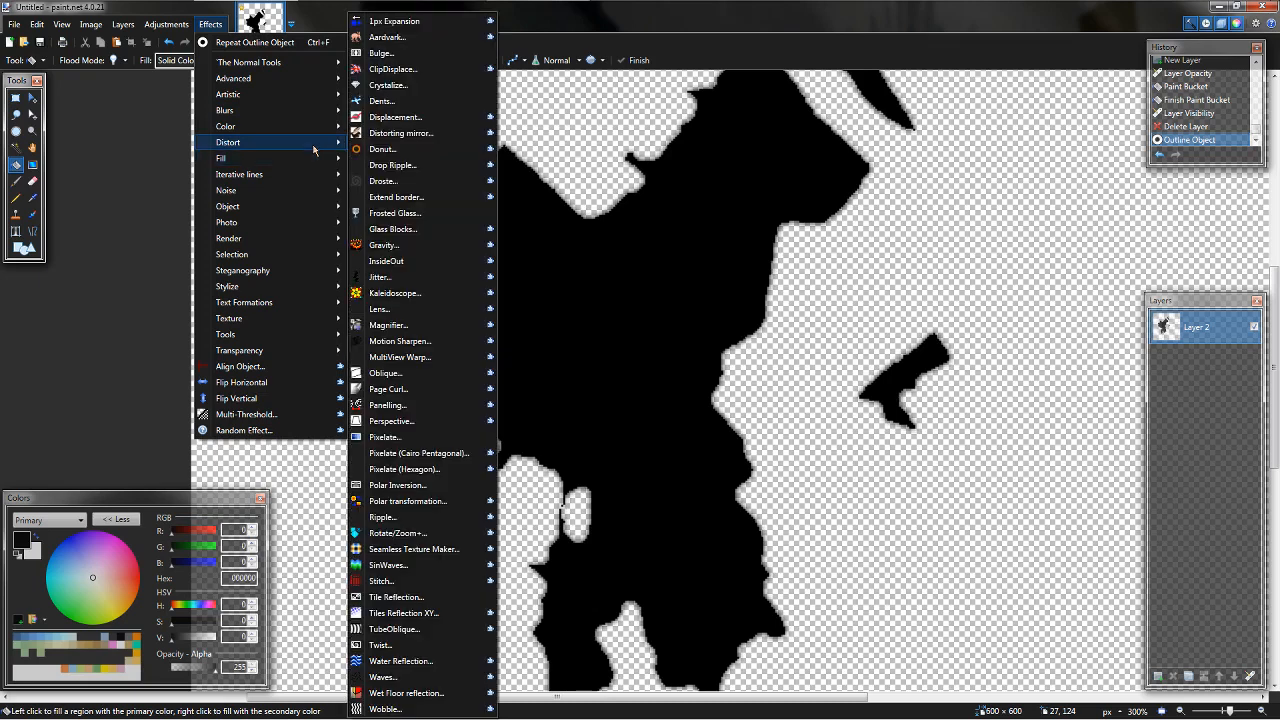
left_click(400, 101)
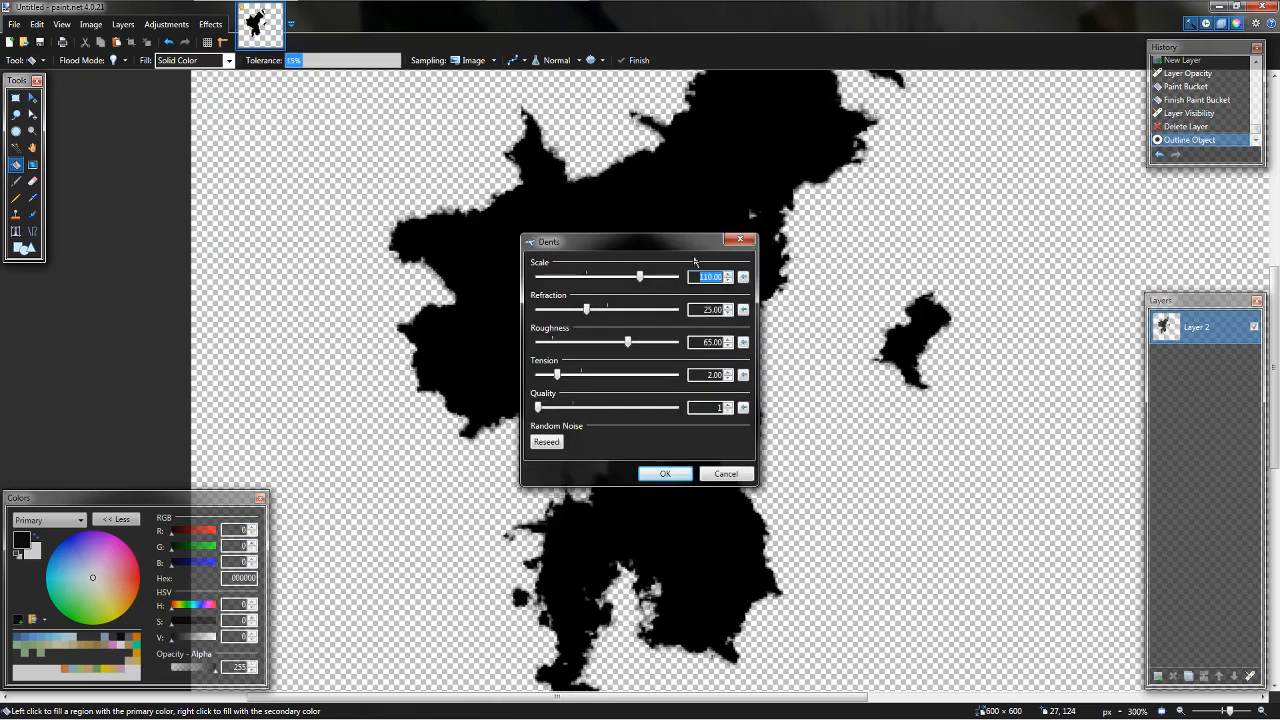
left_click_drag(691, 242, 1055, 274)
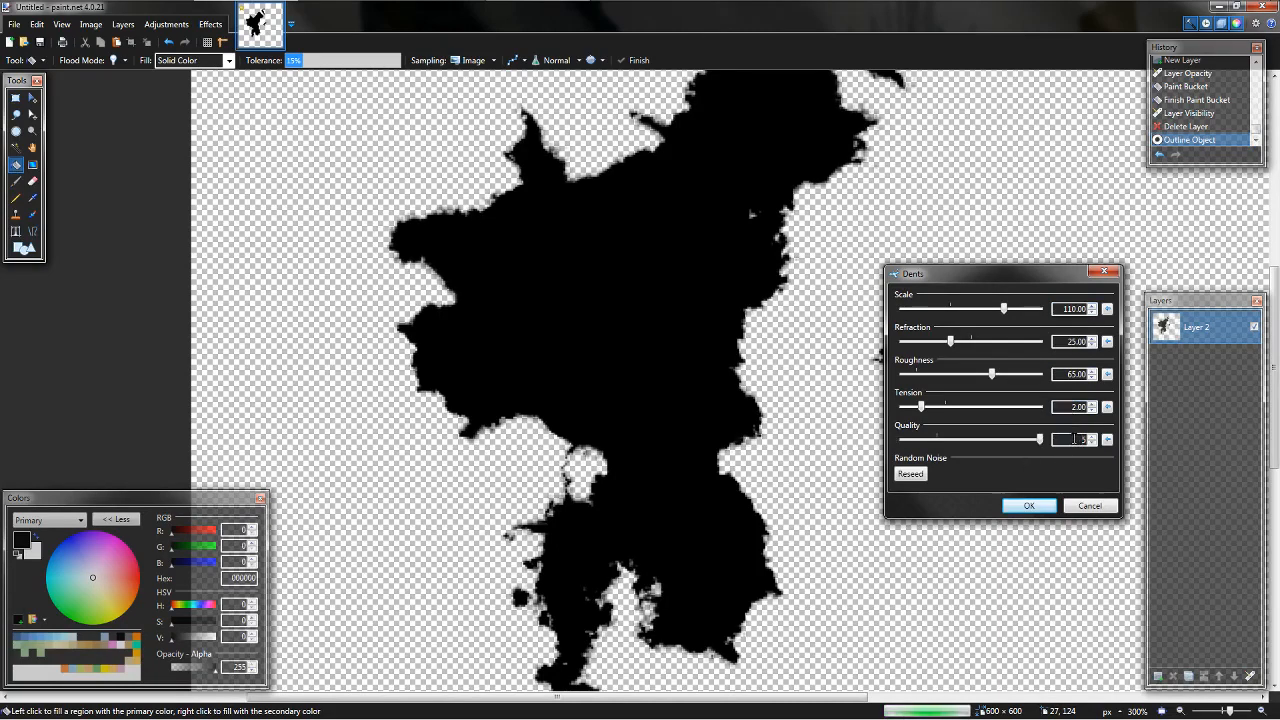
scroll(1077, 439, "up", 2)
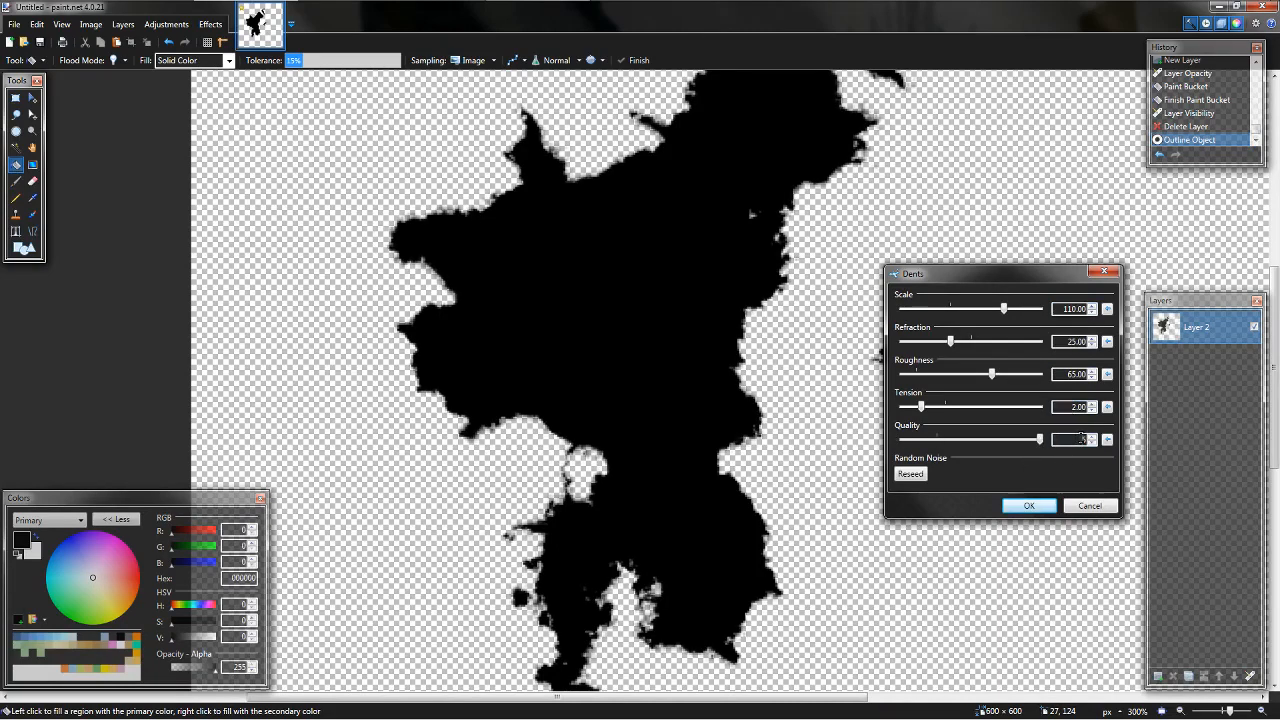
left_click(1036, 506)
scroll(762, 427, "right", 3)
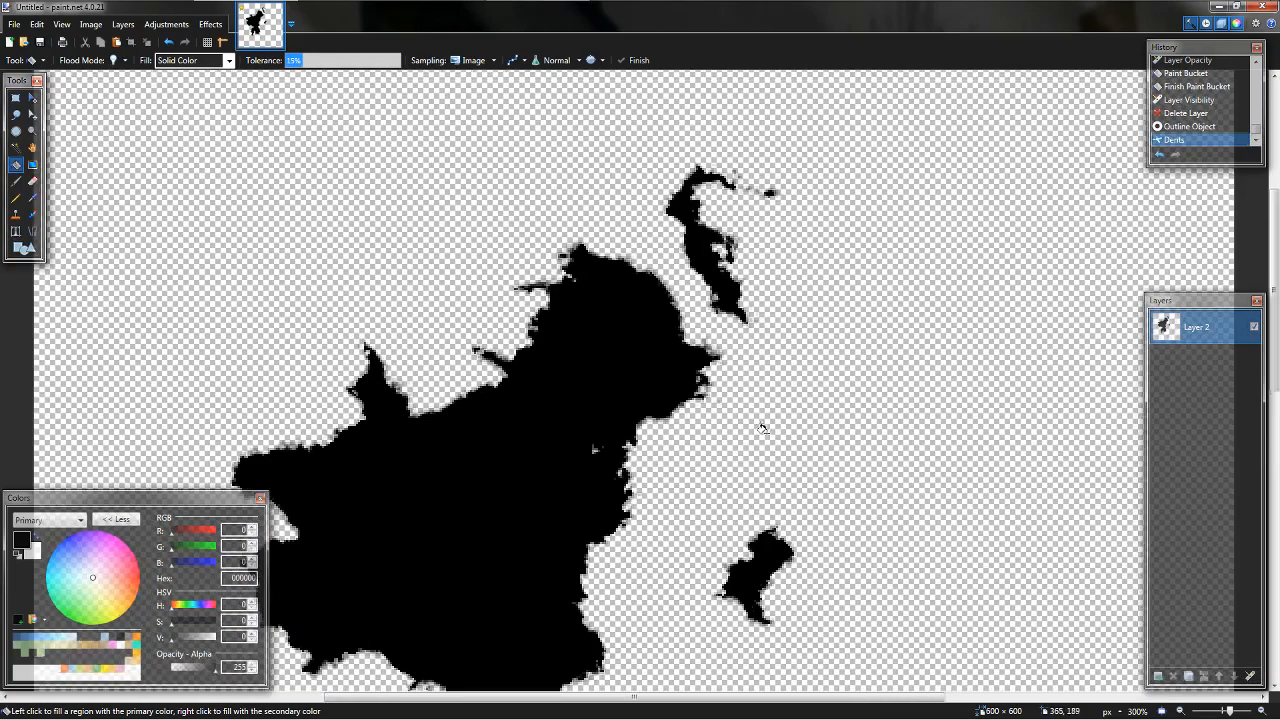
scroll(722, 247, "up", 6)
left_click_drag(836, 182, 792, 297)
scroll(782, 326, "down", 5)
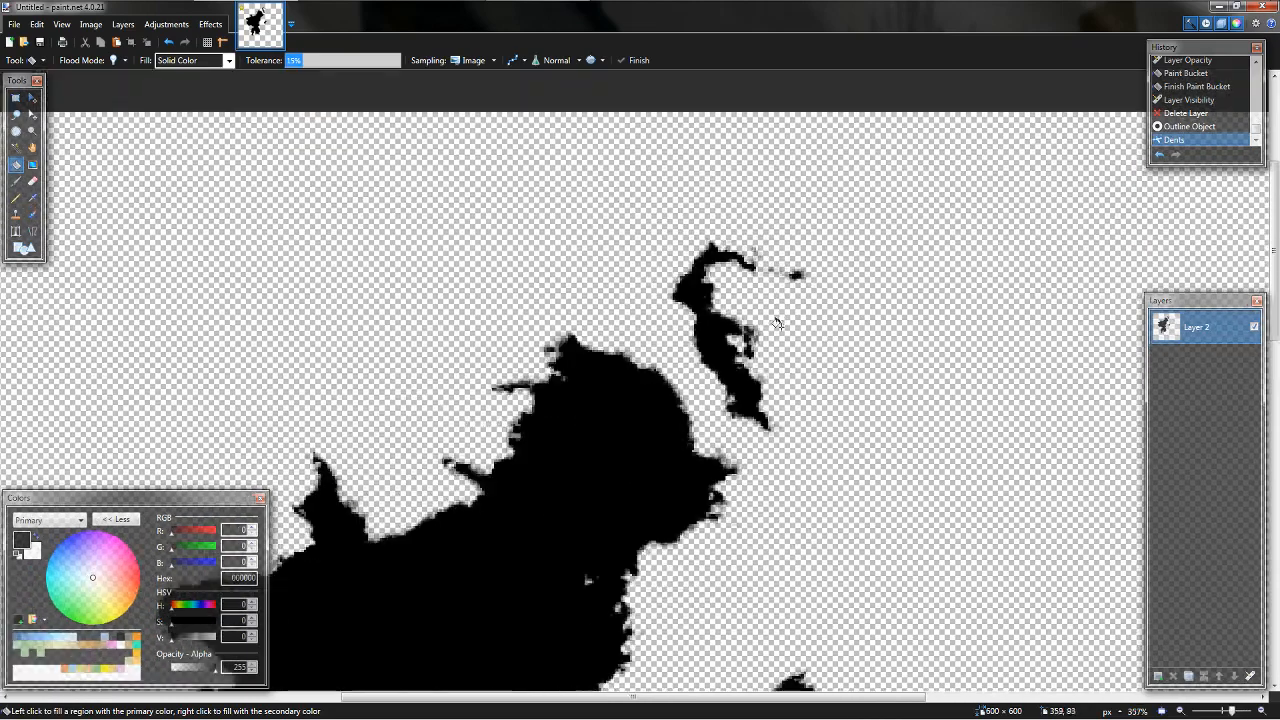
scroll(777, 323, "down", 3)
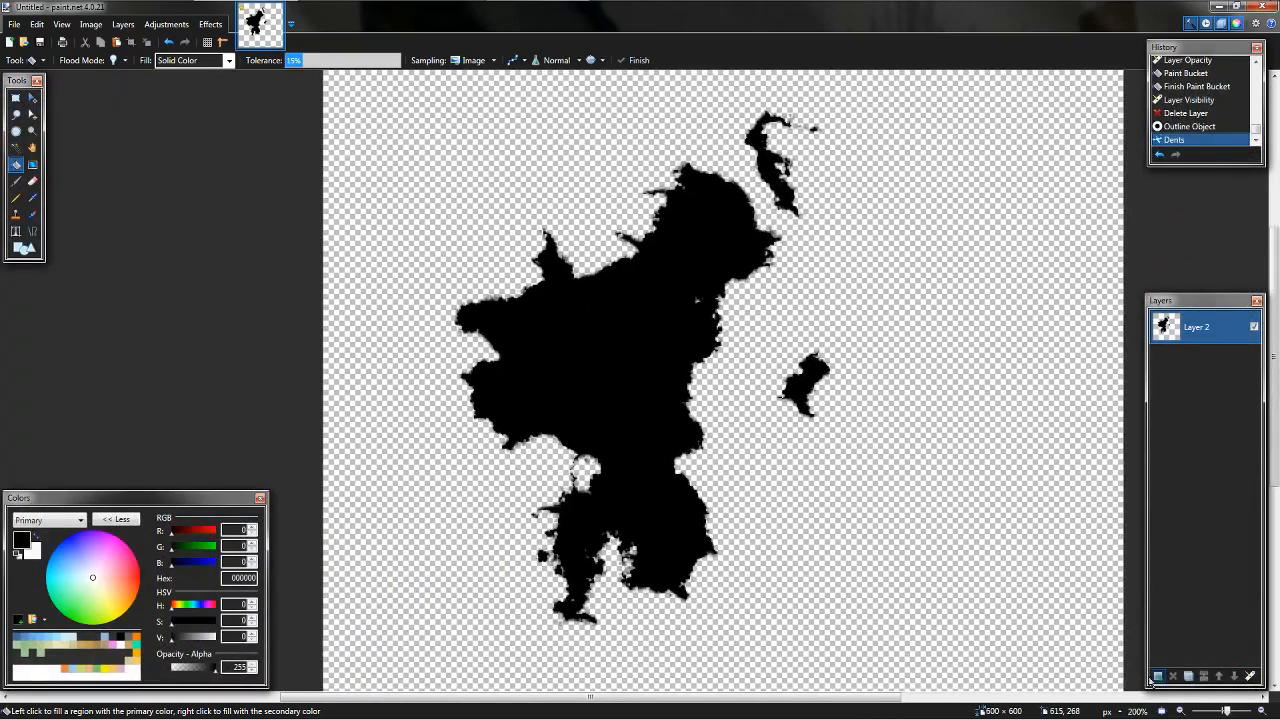
- Add a new empty layer above the land layer and lower the land layer's opacity
left_click(1158, 676)
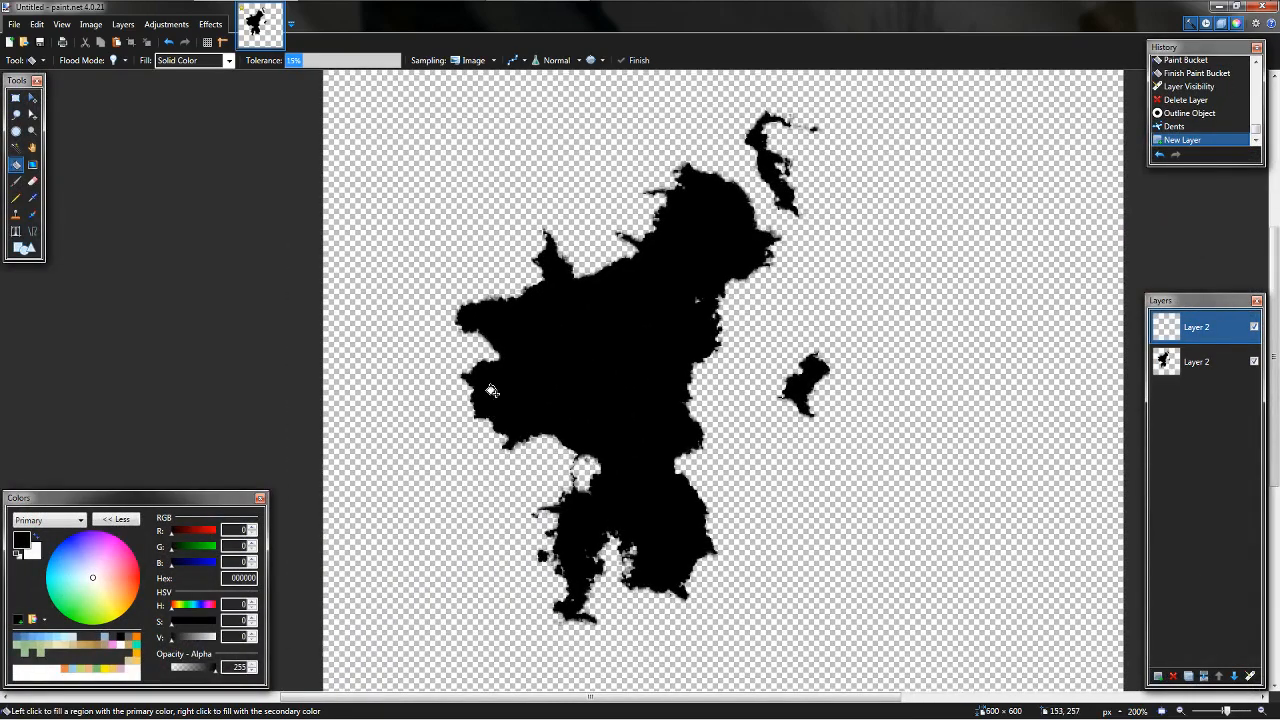
double_click(1200, 364)
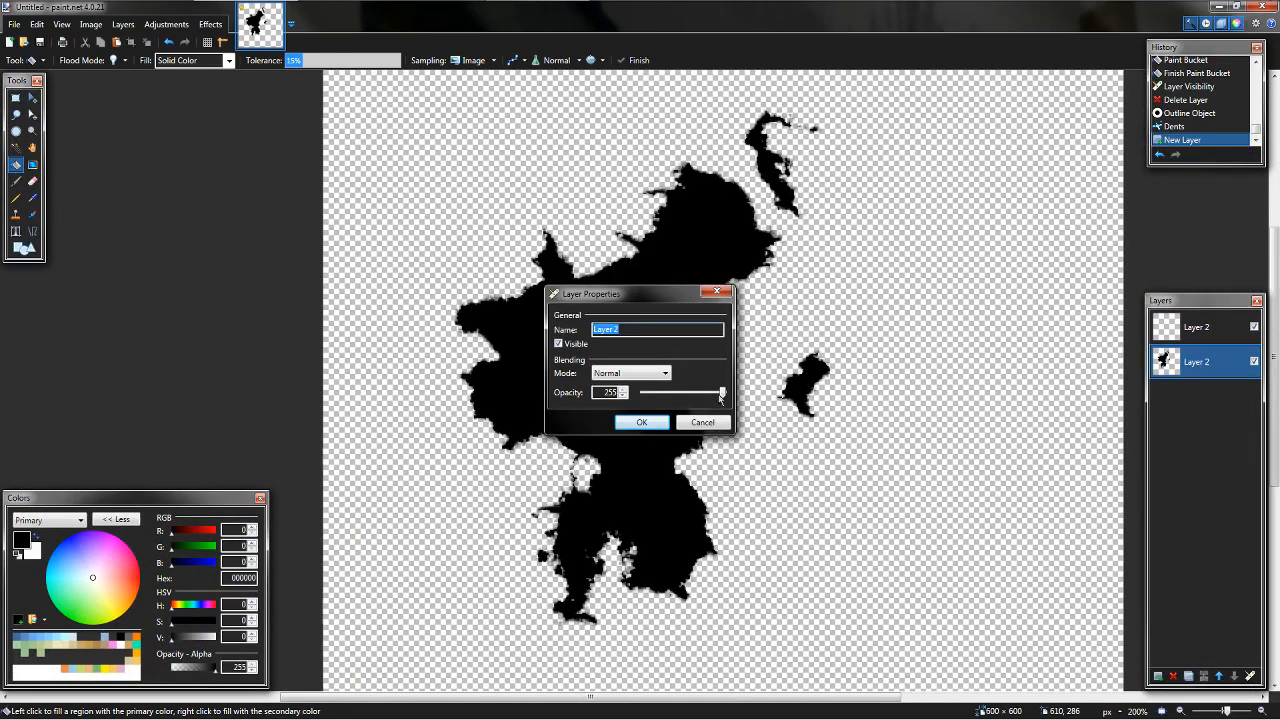
left_click_drag(720, 394, 681, 394)
left_click(642, 422)
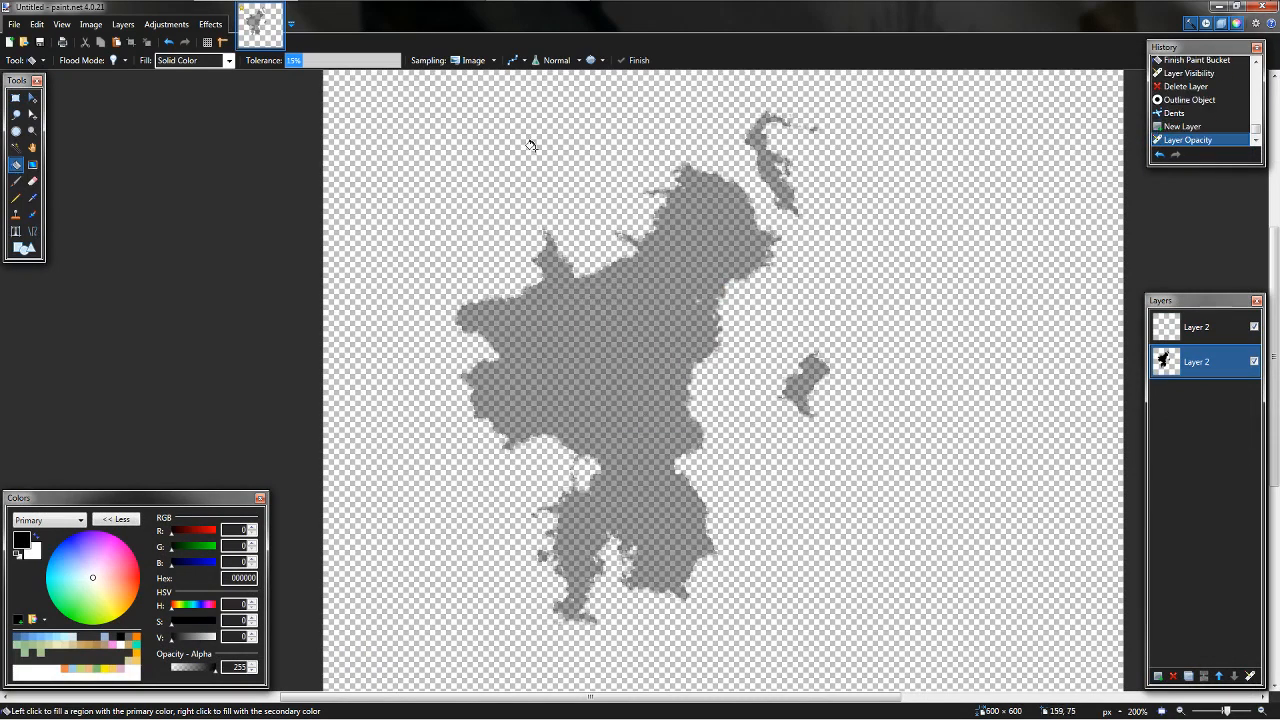
- Undo the fill made on the semi-transparent layer and fill the land shapes with black on the new upper layer
left_click(604, 345)
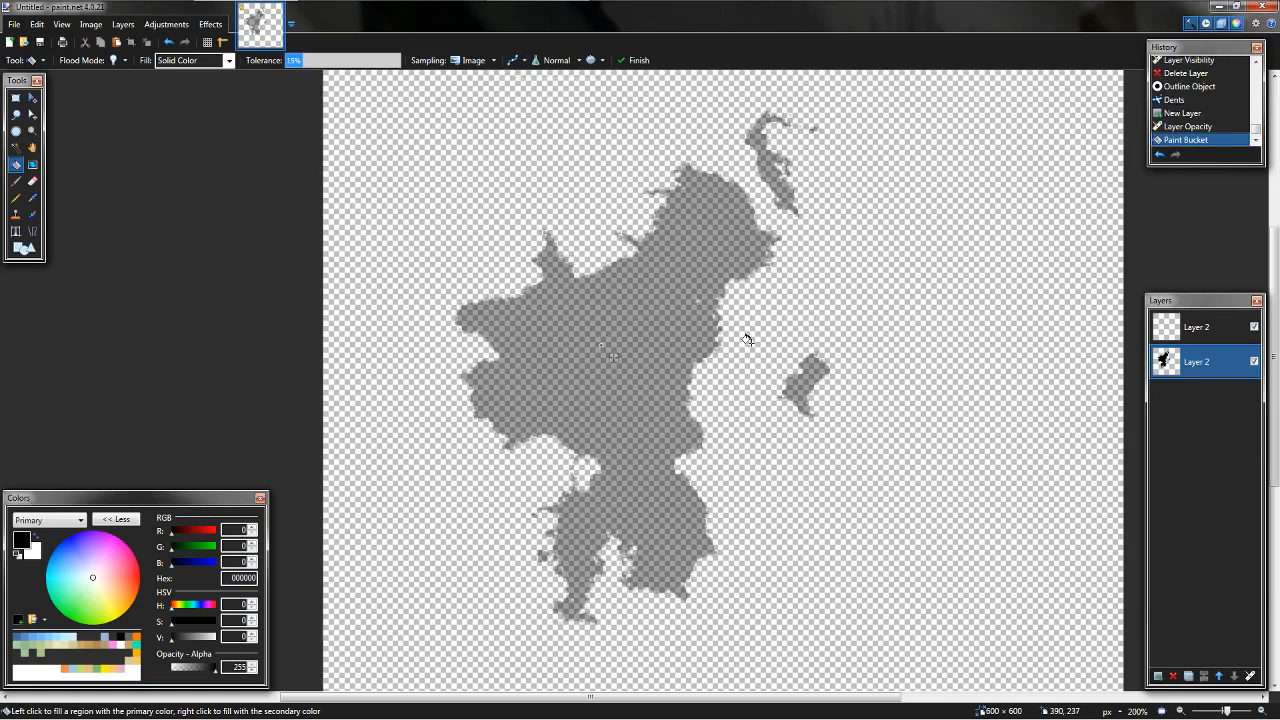
key("ctrl+z")
left_click(1192, 337)
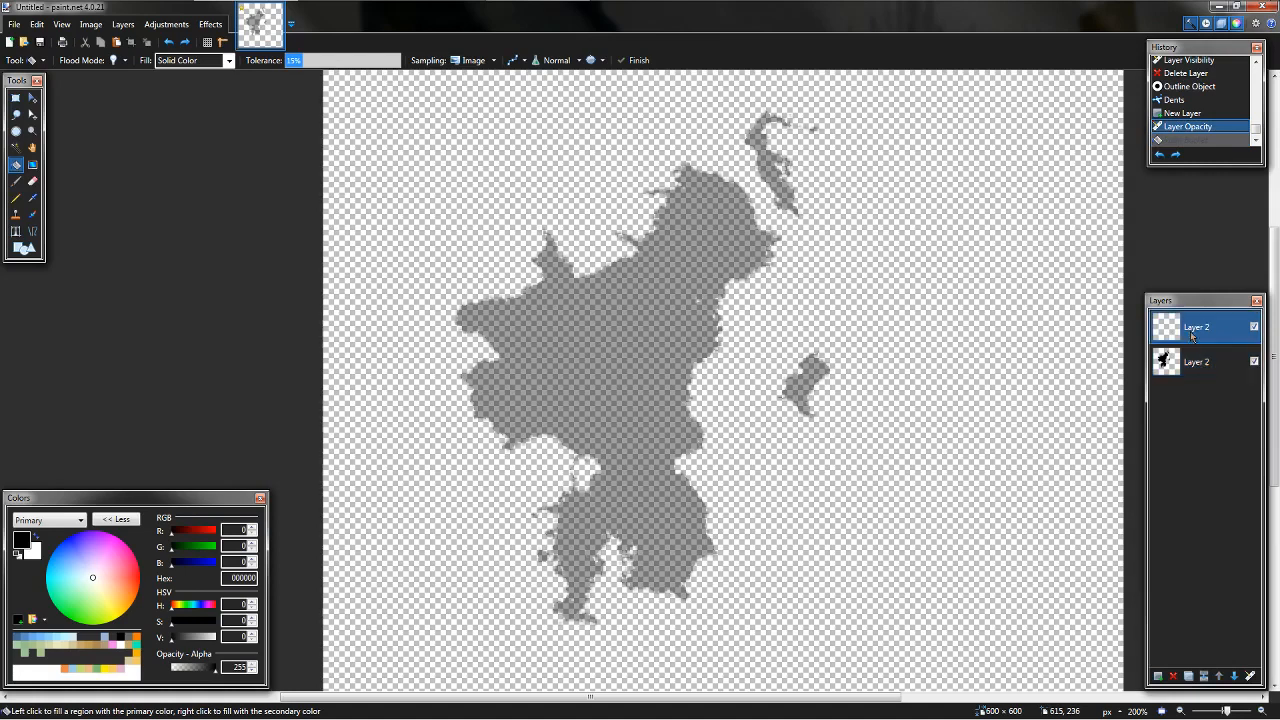
left_click(590, 364)
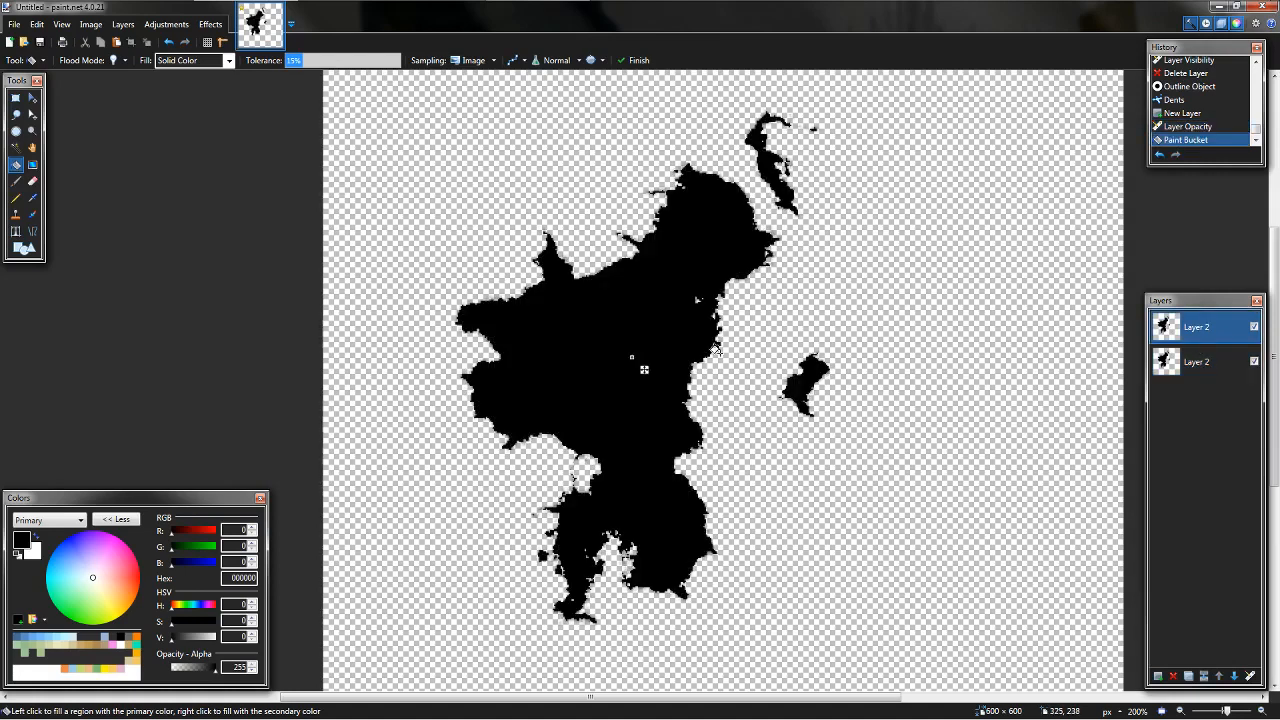
key("Return")
- Delete the semi-transparent land layer along with a duplicate made of it, keeping only the newly filled layer
left_click(1228, 366)
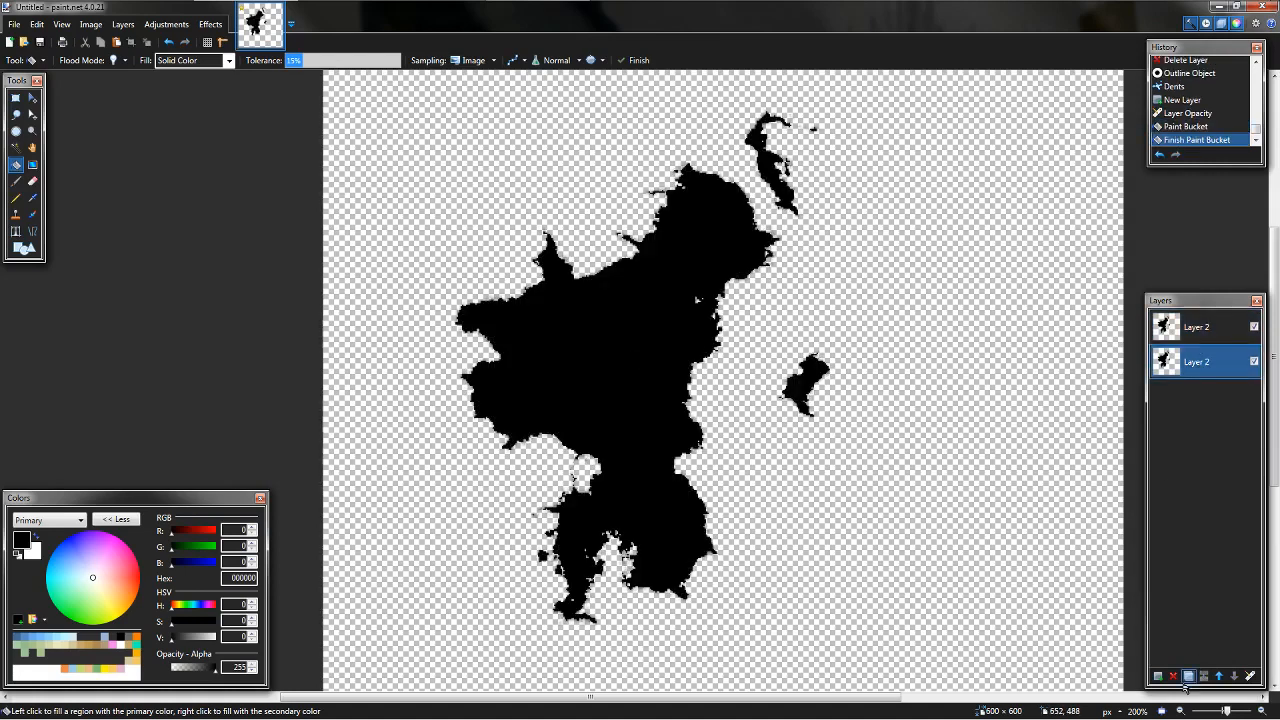
left_click(1187, 677)
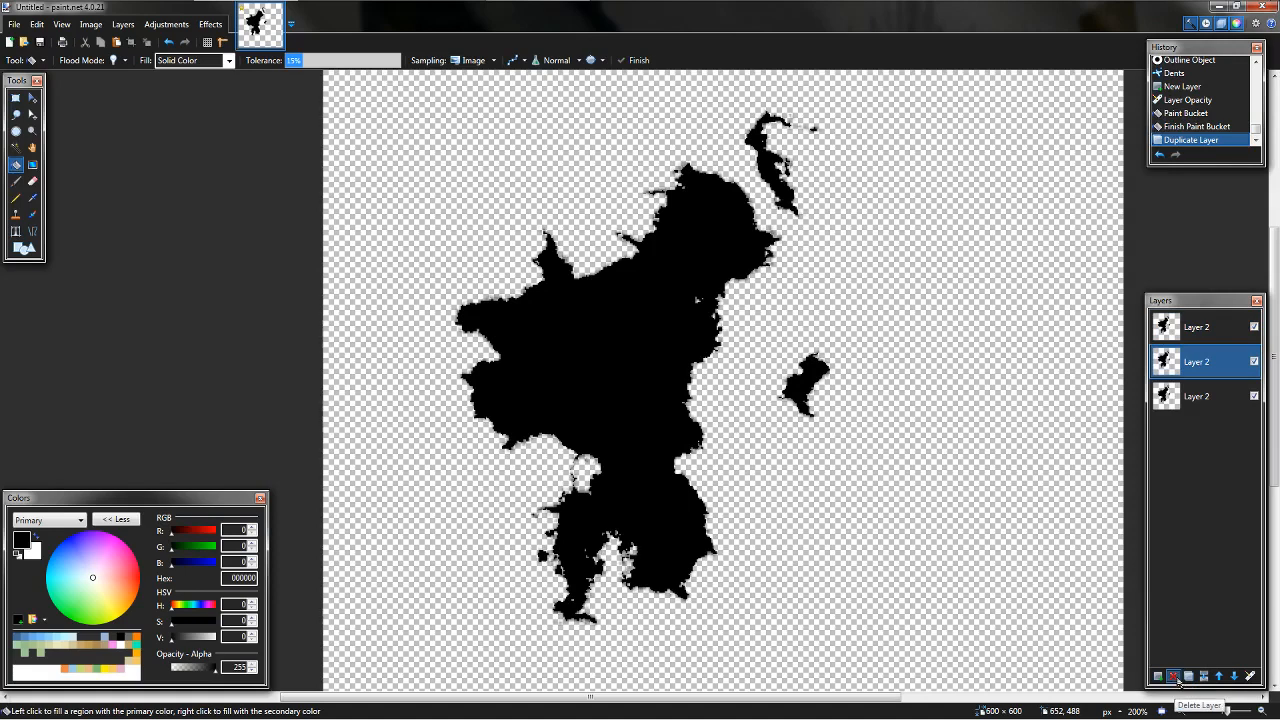
left_click(1175, 678)
left_click(1175, 678)
- Add a new layer beneath the land layer and set the primary colour to blue 598ECA
left_click(1158, 677)
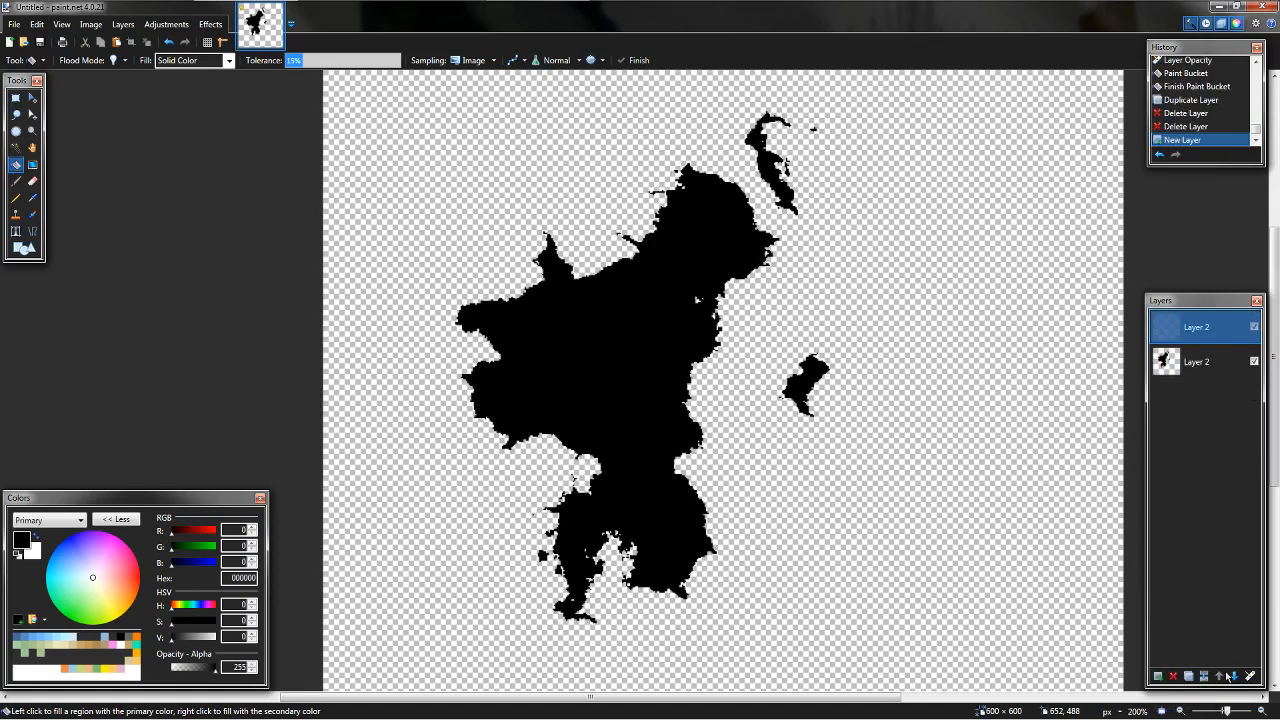
left_click(1231, 677)
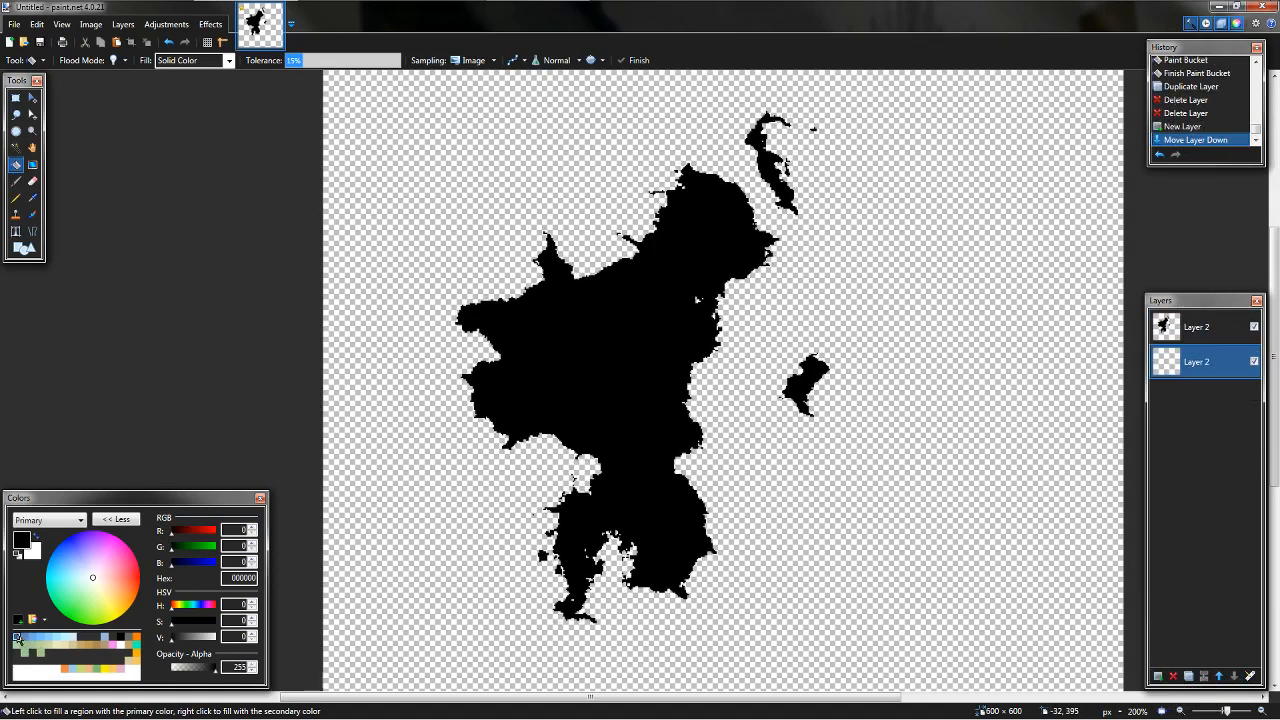
left_click(17, 637)
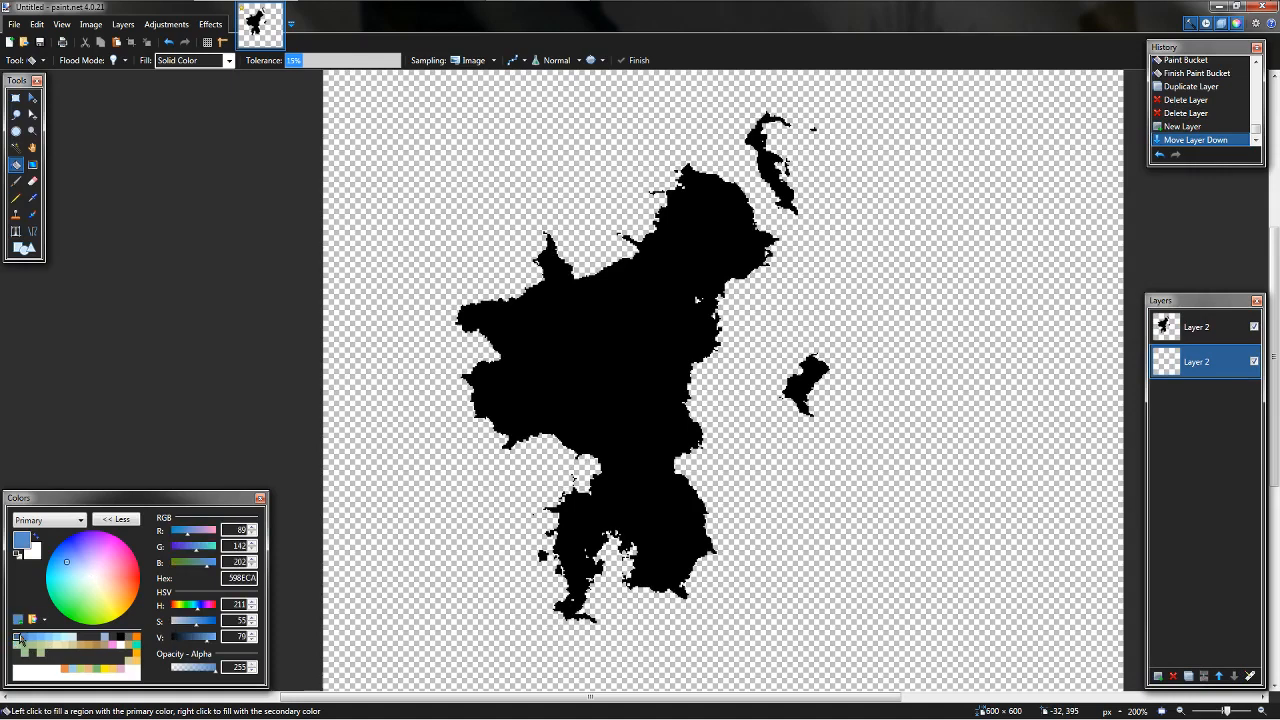
- Try to fill the sea around the land with blue using image sampling, and inspect the coastline for gaps
left_click(482, 543)
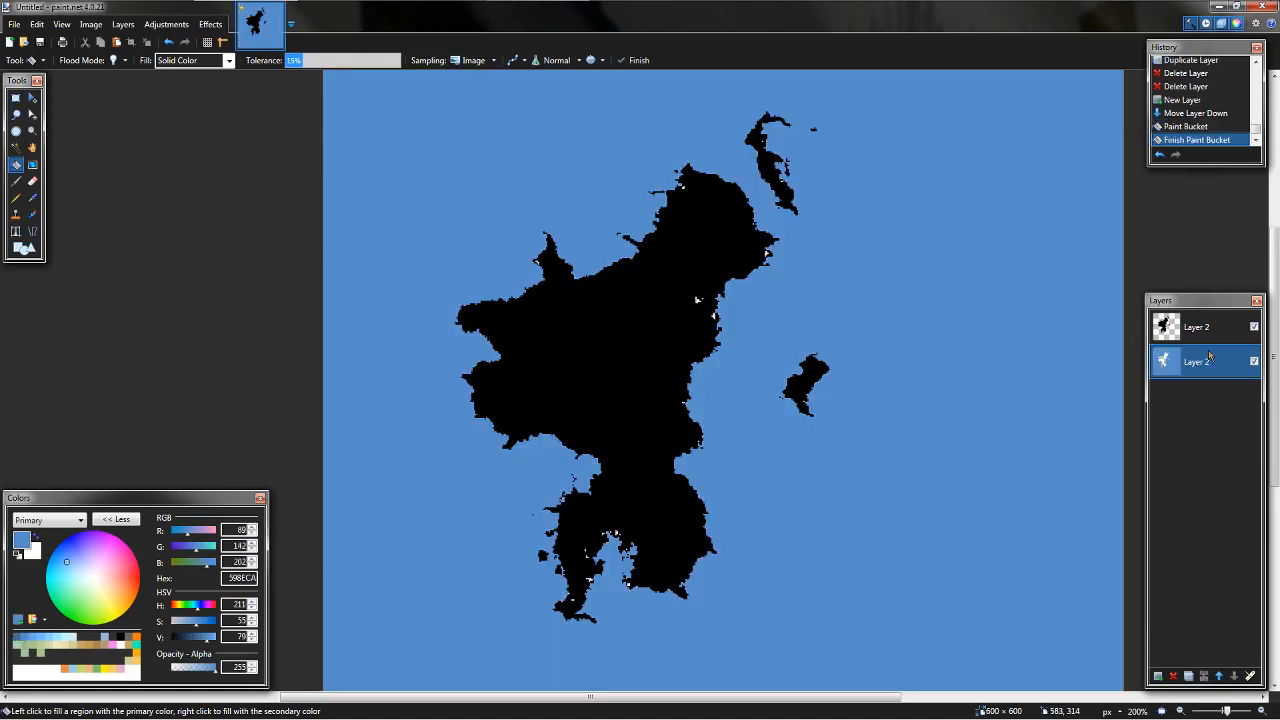
scroll(678, 327, "up", 5)
scroll(678, 327, "up", 2)
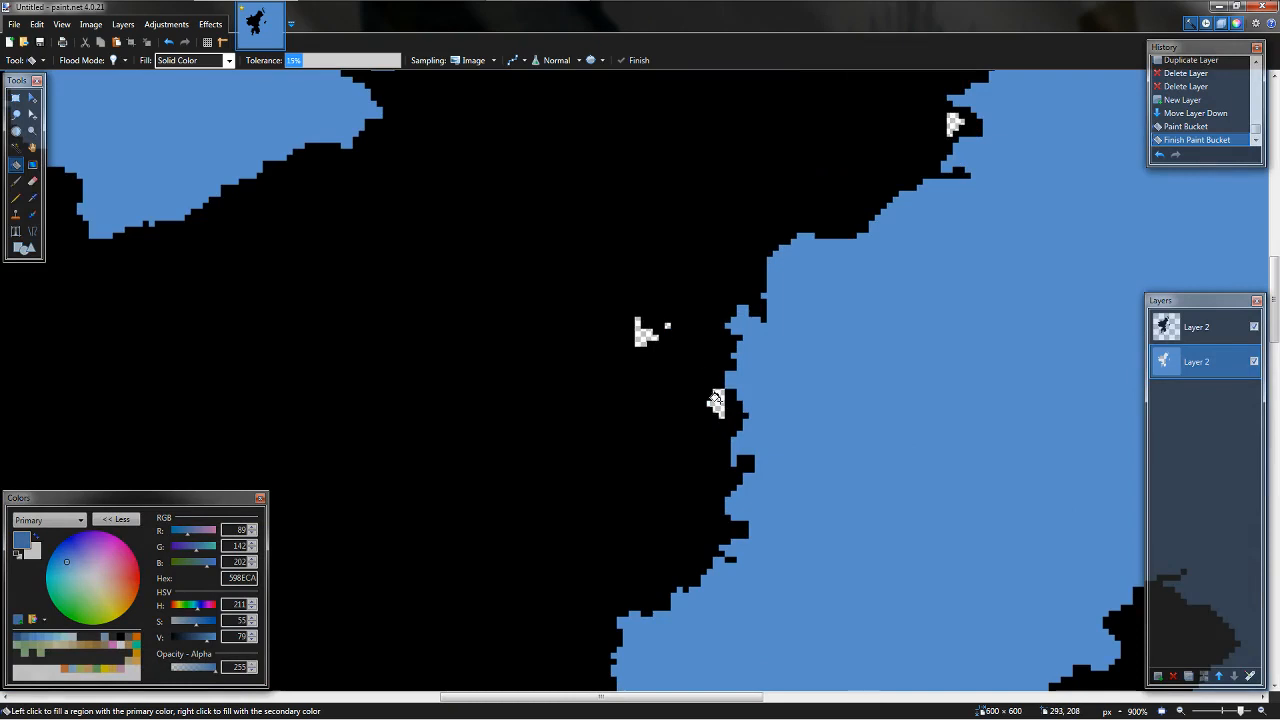
left_click(1205, 329)
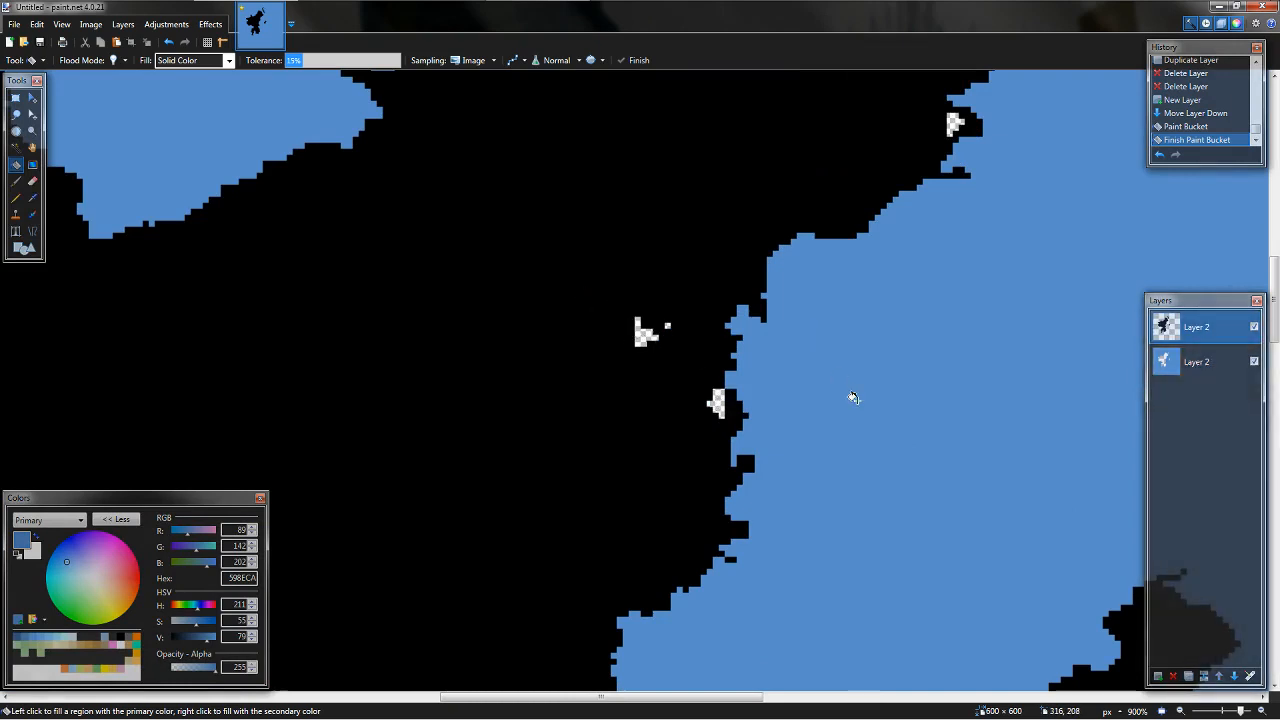
scroll(853, 398, "down", 5)
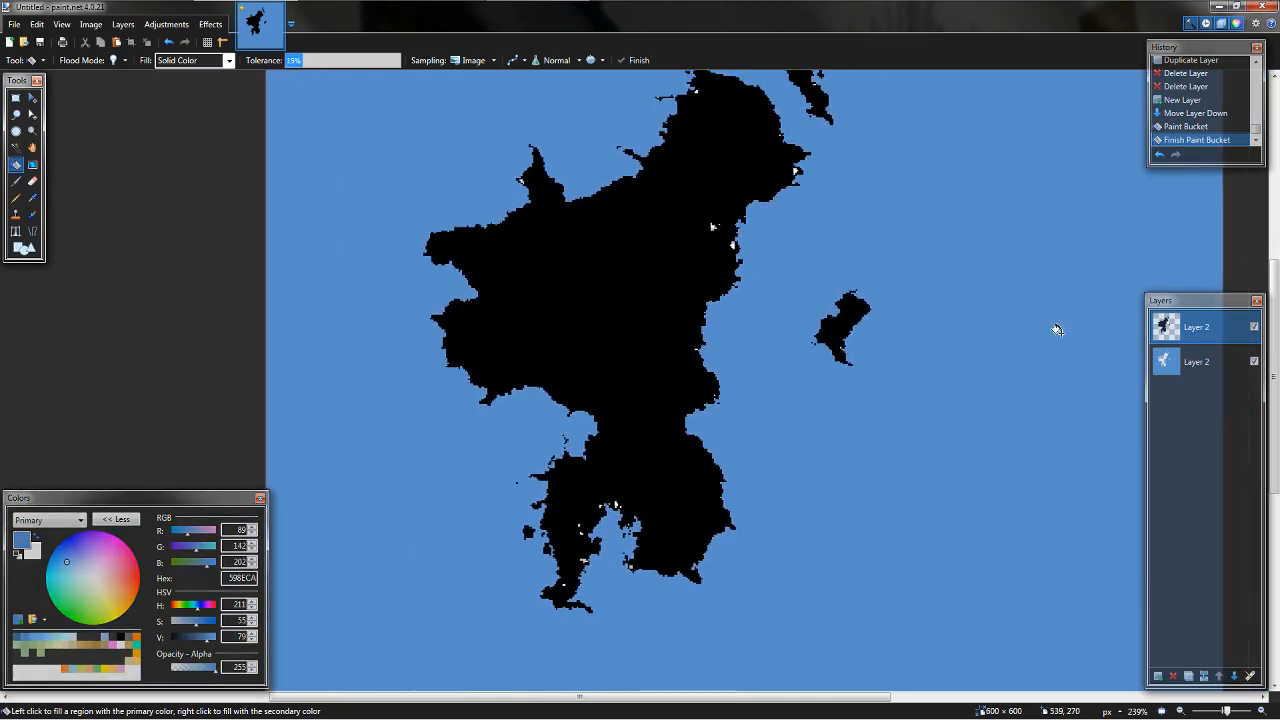
- Undo the blue fill and fill the entire lower layer with blue using layer sampling
left_click(470, 60)
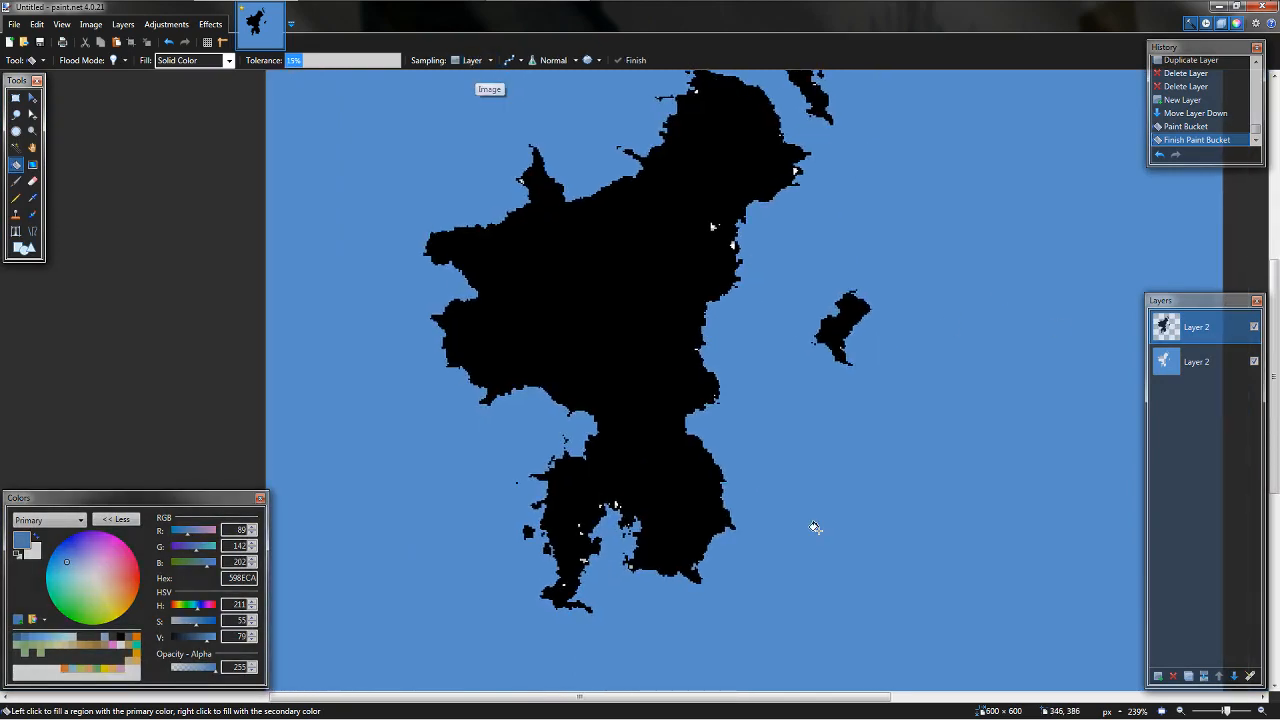
left_click(1205, 366)
key("ctrl+z")
key("ctrl+z")
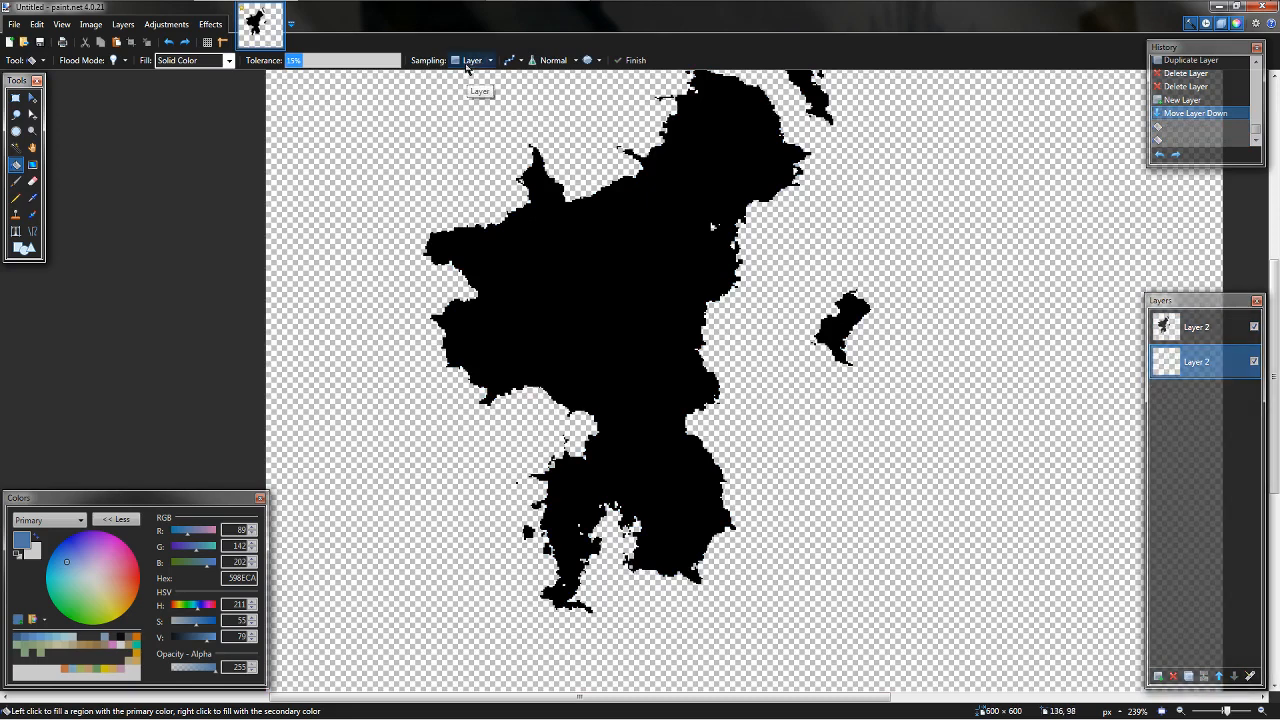
left_click(823, 457)
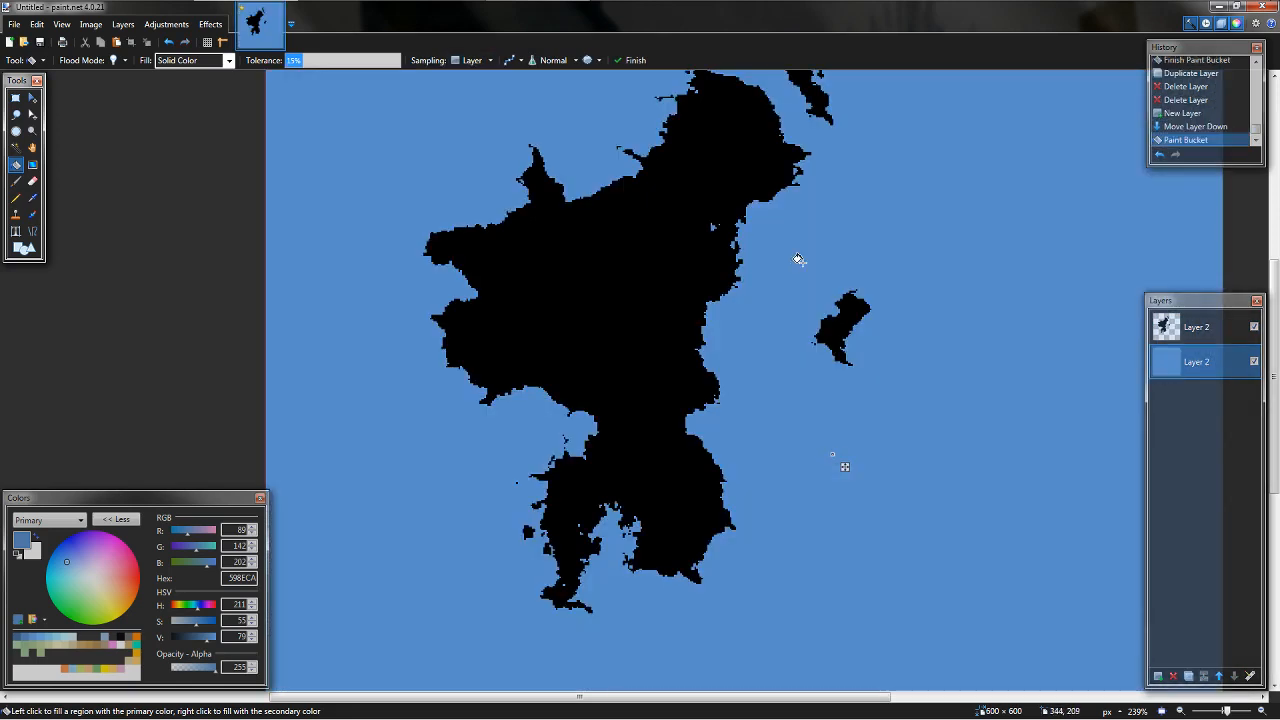
- Check the blue sea around the coastlines up close and with the land layer hidden and shown again
scroll(842, 261, "up", 2)
left_click_drag(842, 261, 800, 229)
scroll(780, 440, "down", 3)
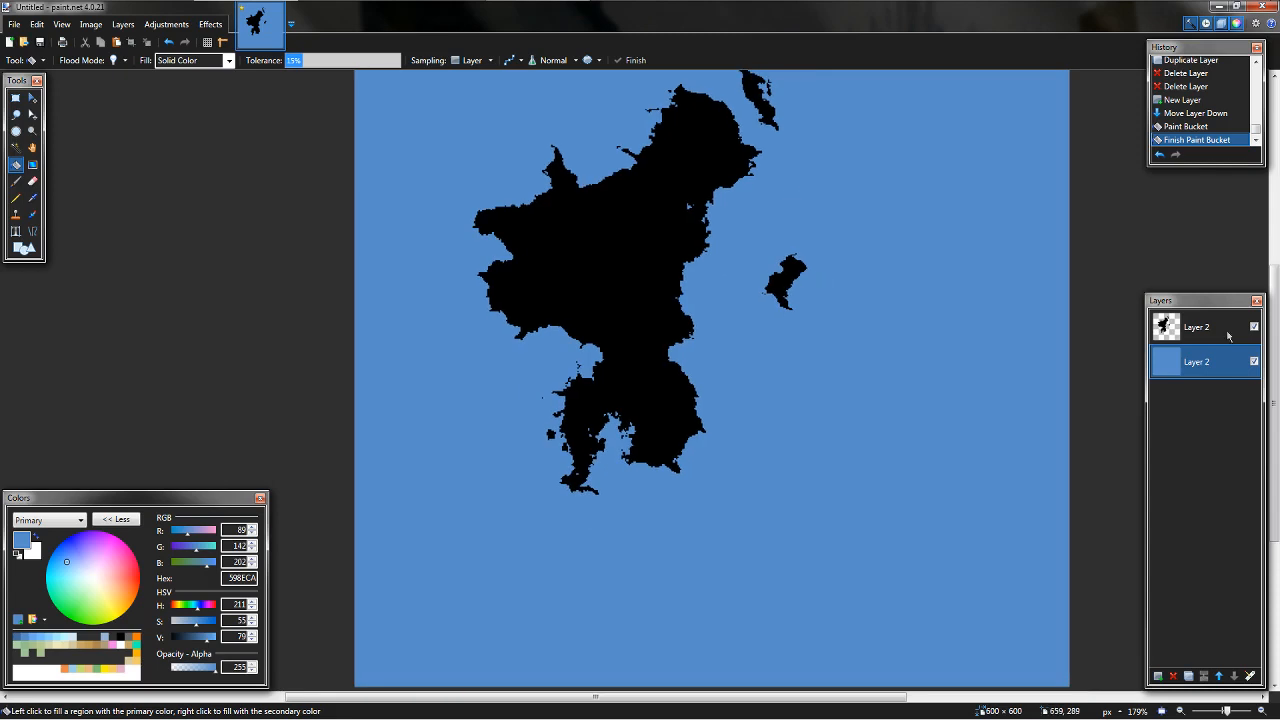
left_click(1254, 327)
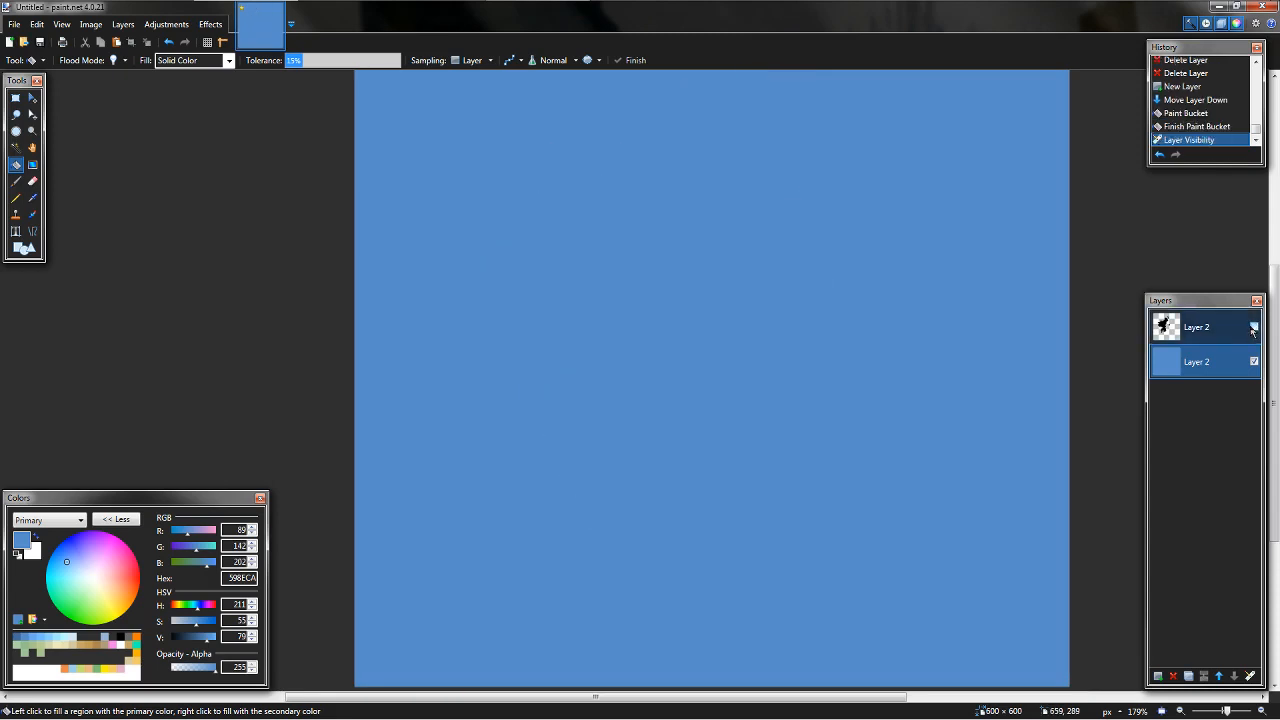
left_click(1254, 327)
scroll(557, 461, "up", 3)
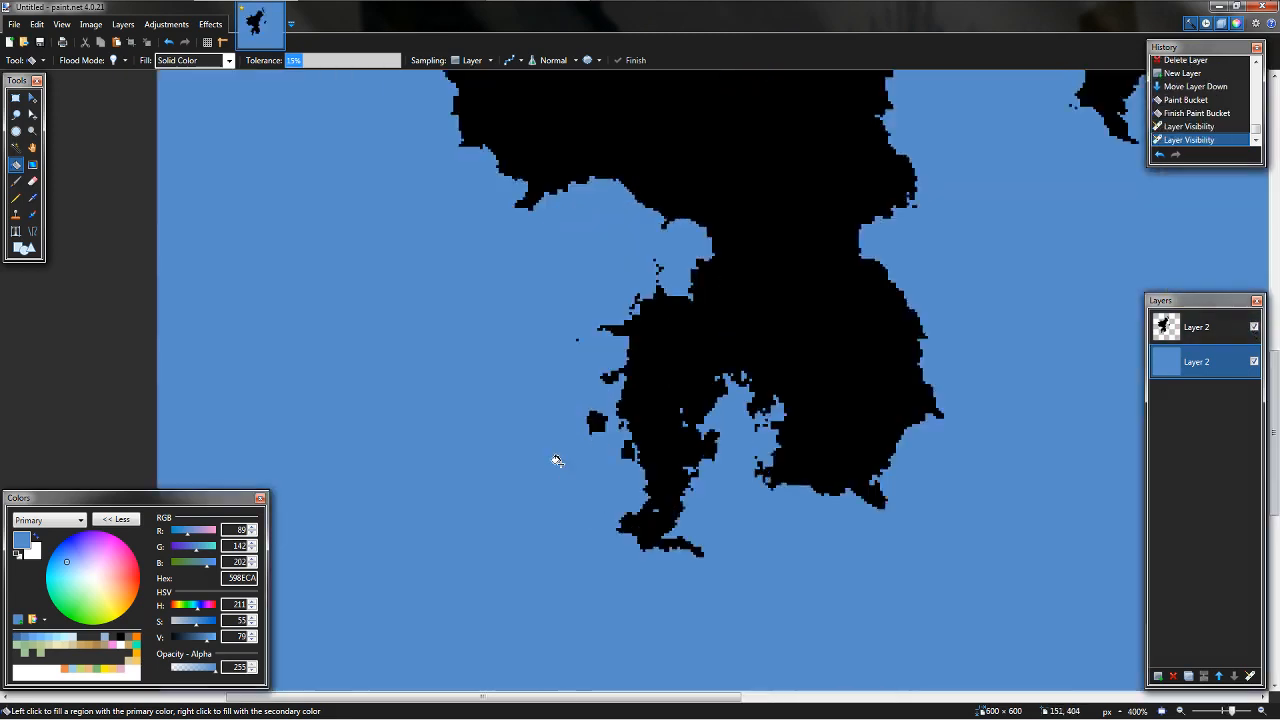
scroll(557, 461, "down", 3)
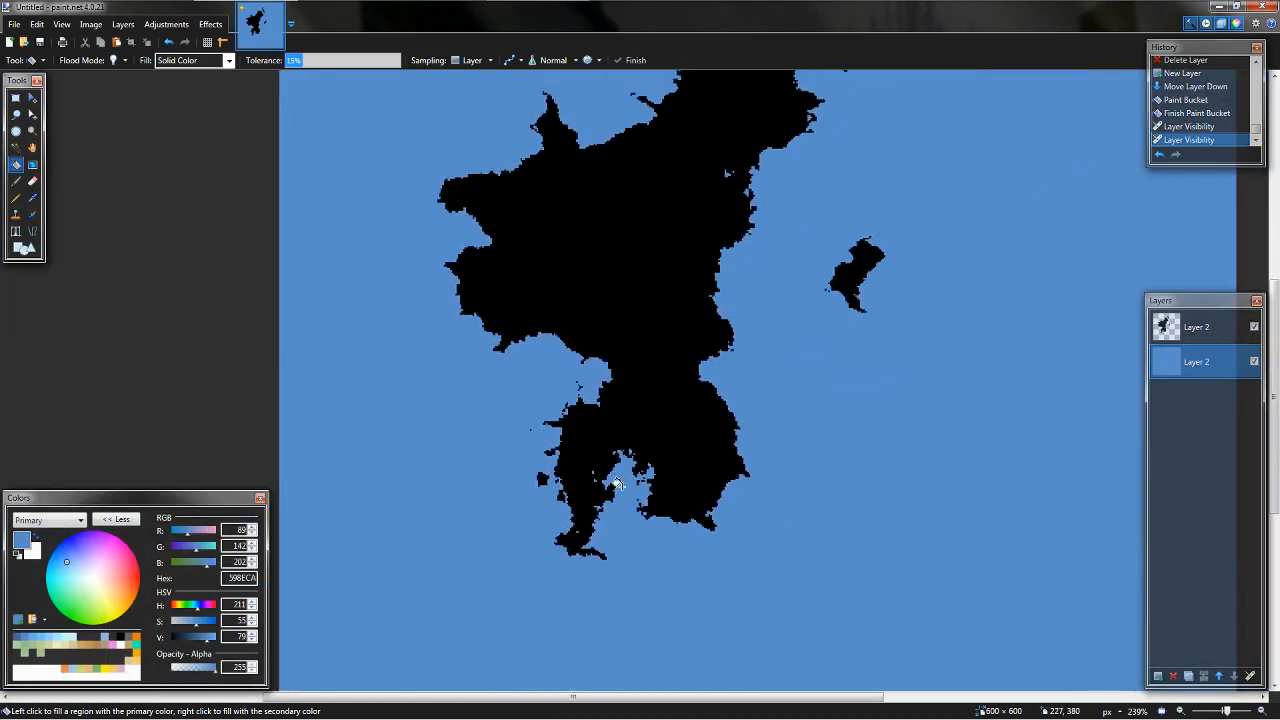
scroll(617, 484, "up", 3)
- Rename the black land layer as "backup"
left_click(1206, 328)
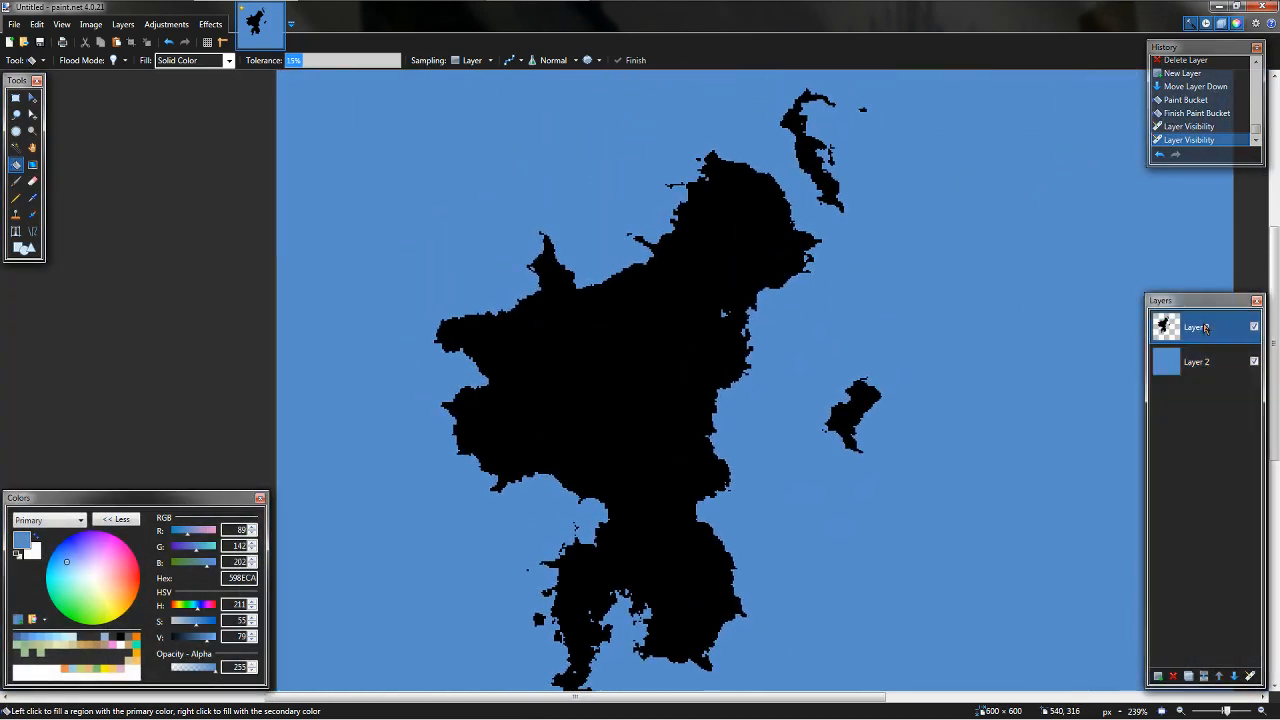
double_click(1208, 328)
type("backu")
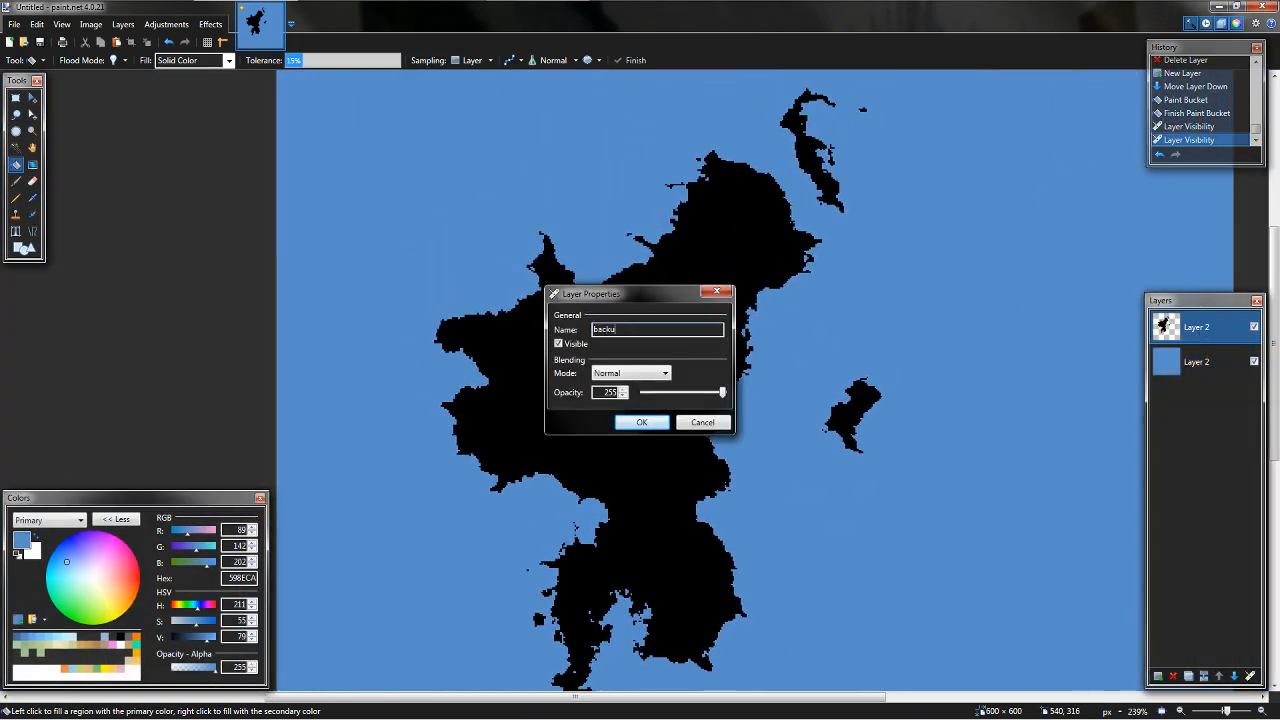
type("p")
key("Return")
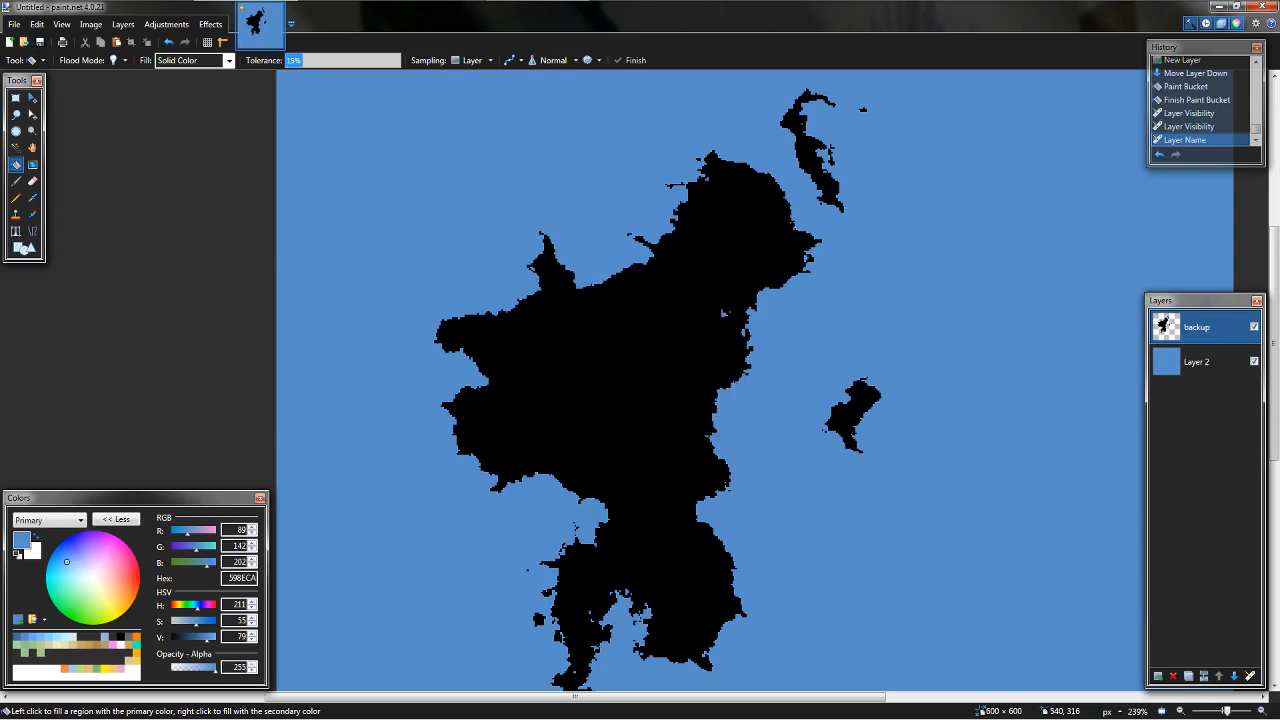
- Add a new layer above the backup layer and name it "land"
left_click(1158, 676)
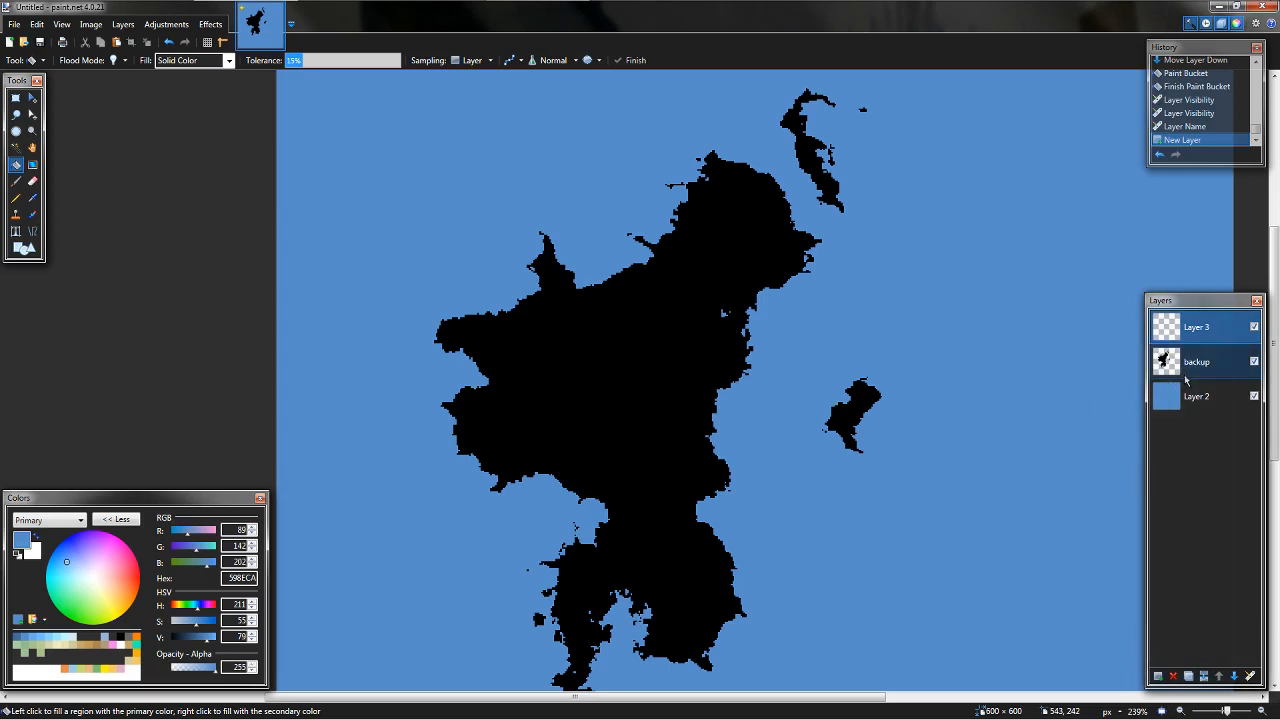
double_click(1208, 338)
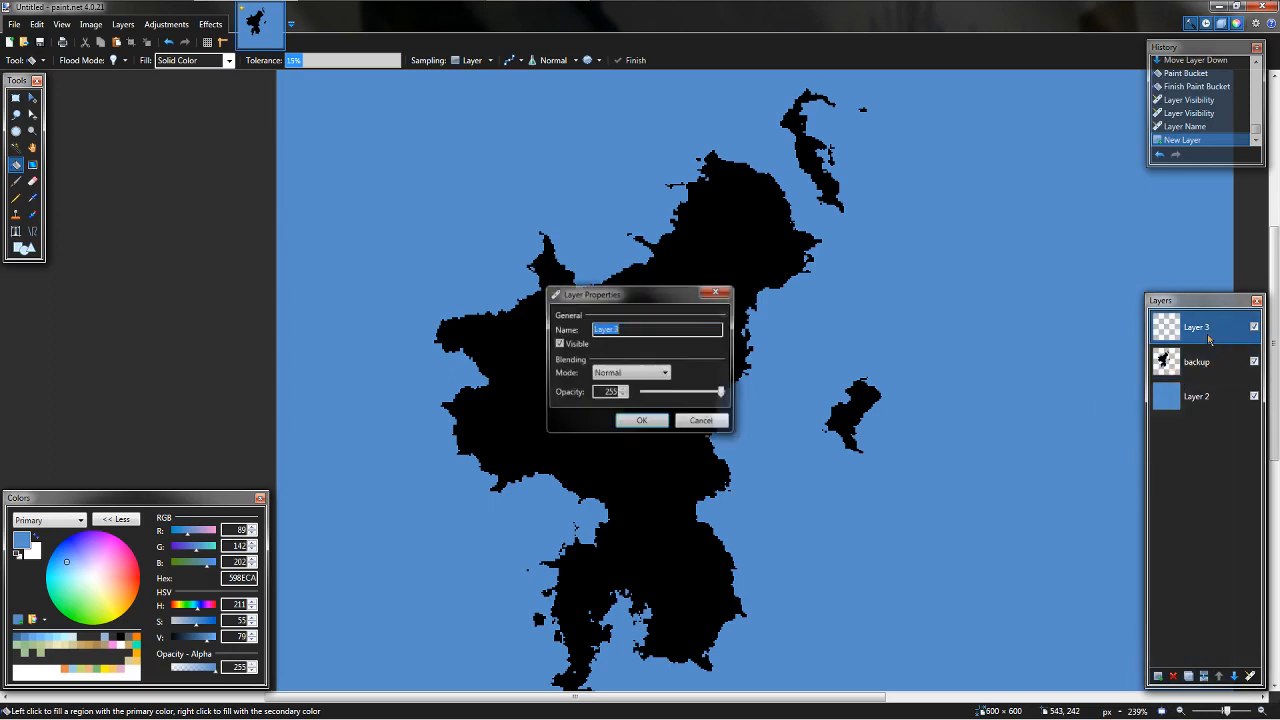
type("land")
key("Return")
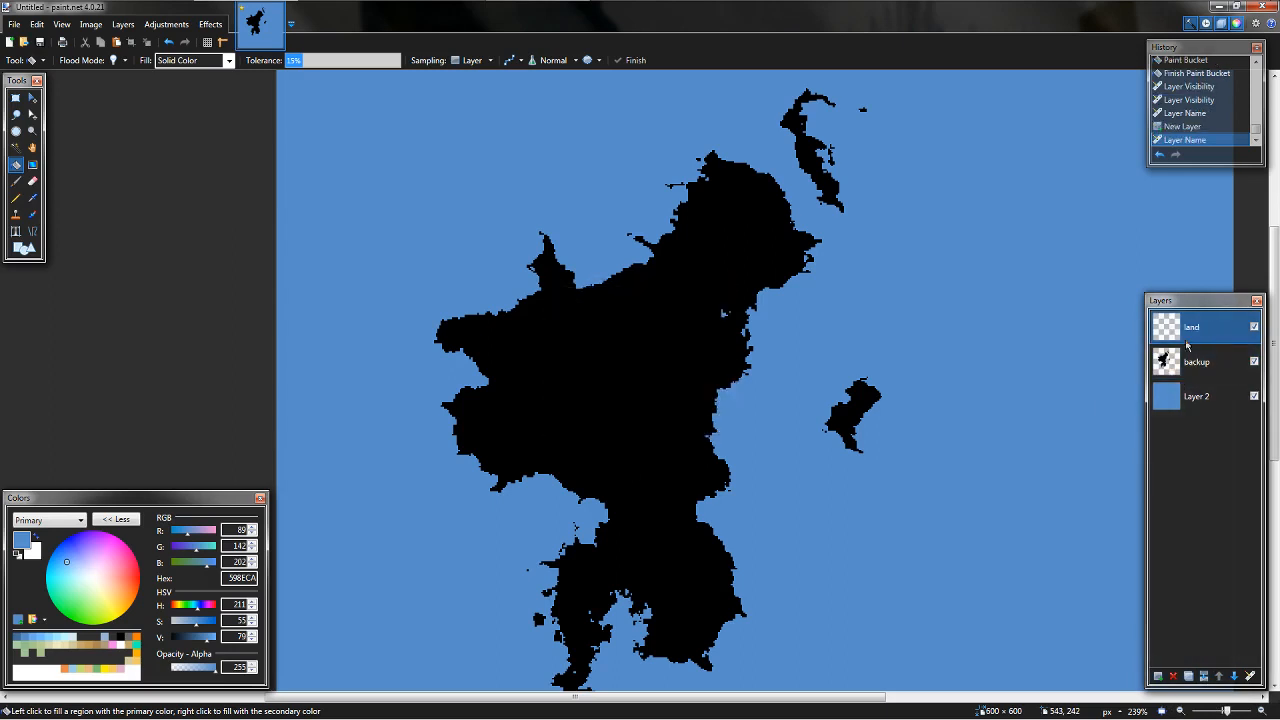
- Fill the land shapes with white FFFFFF on the land layer, switching the Paint Bucket to image sampling
left_click(73, 637)
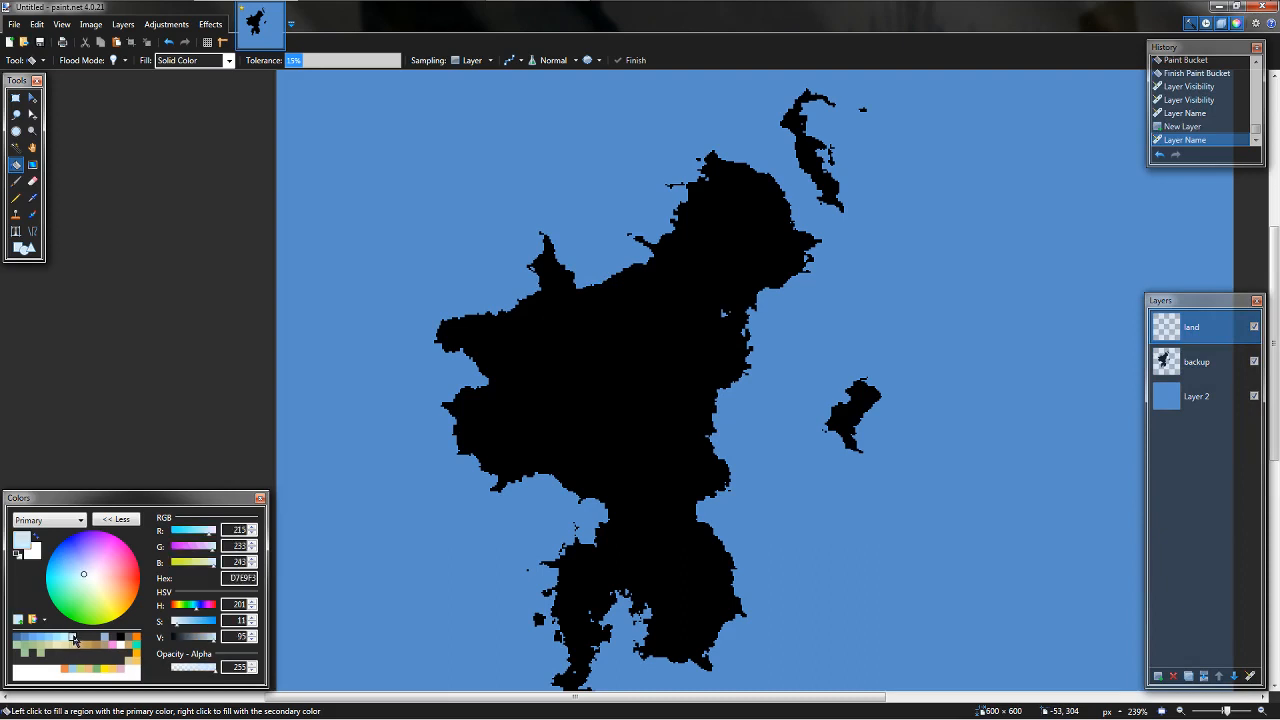
left_click(18, 554)
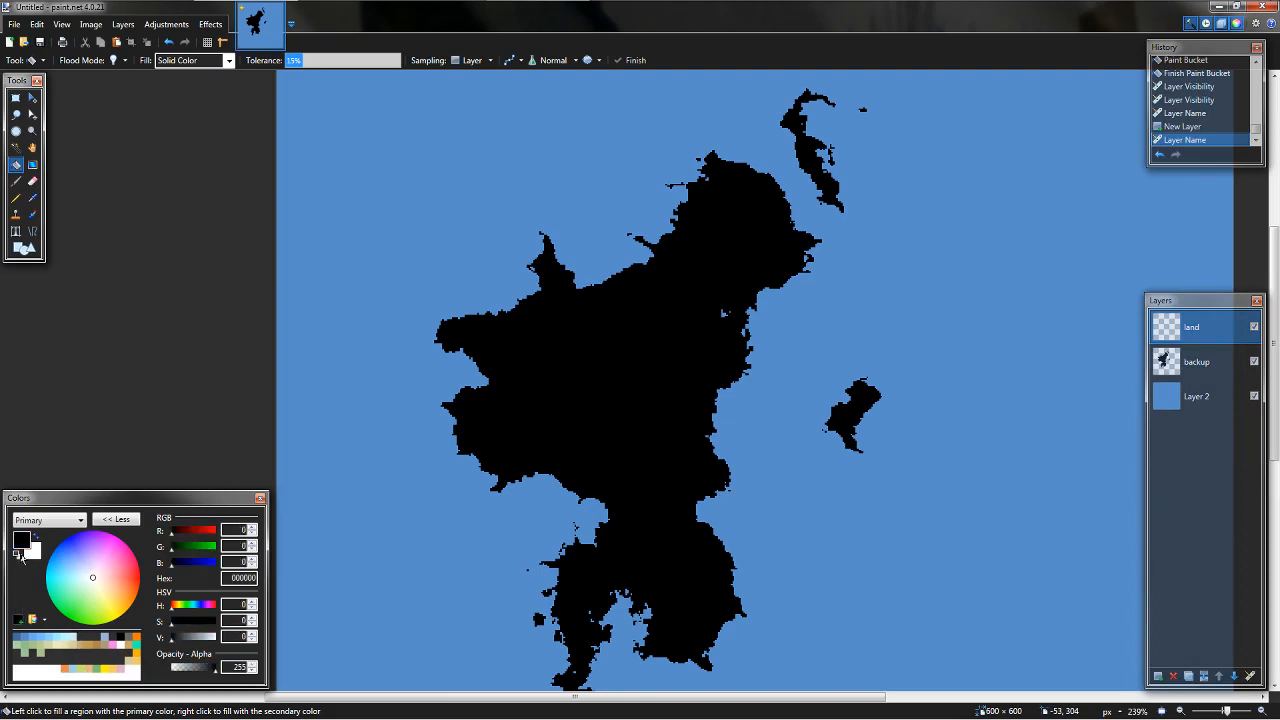
left_click(34, 537)
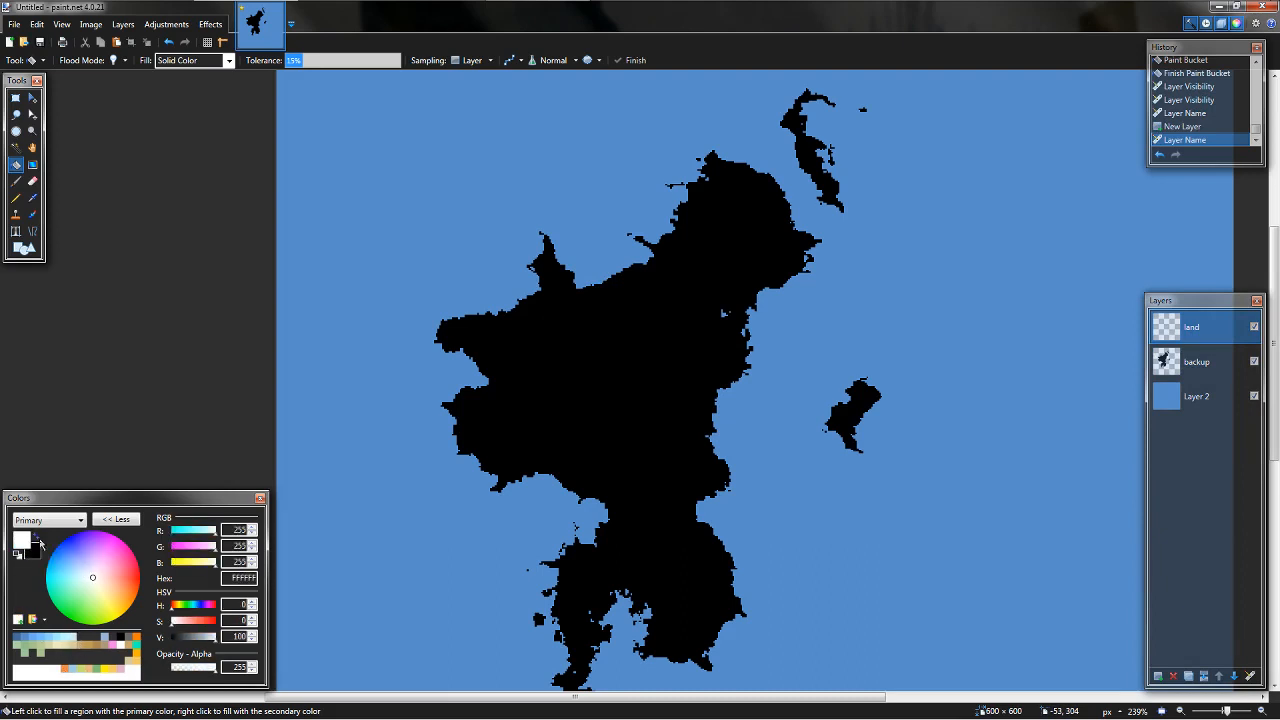
left_click(617, 374)
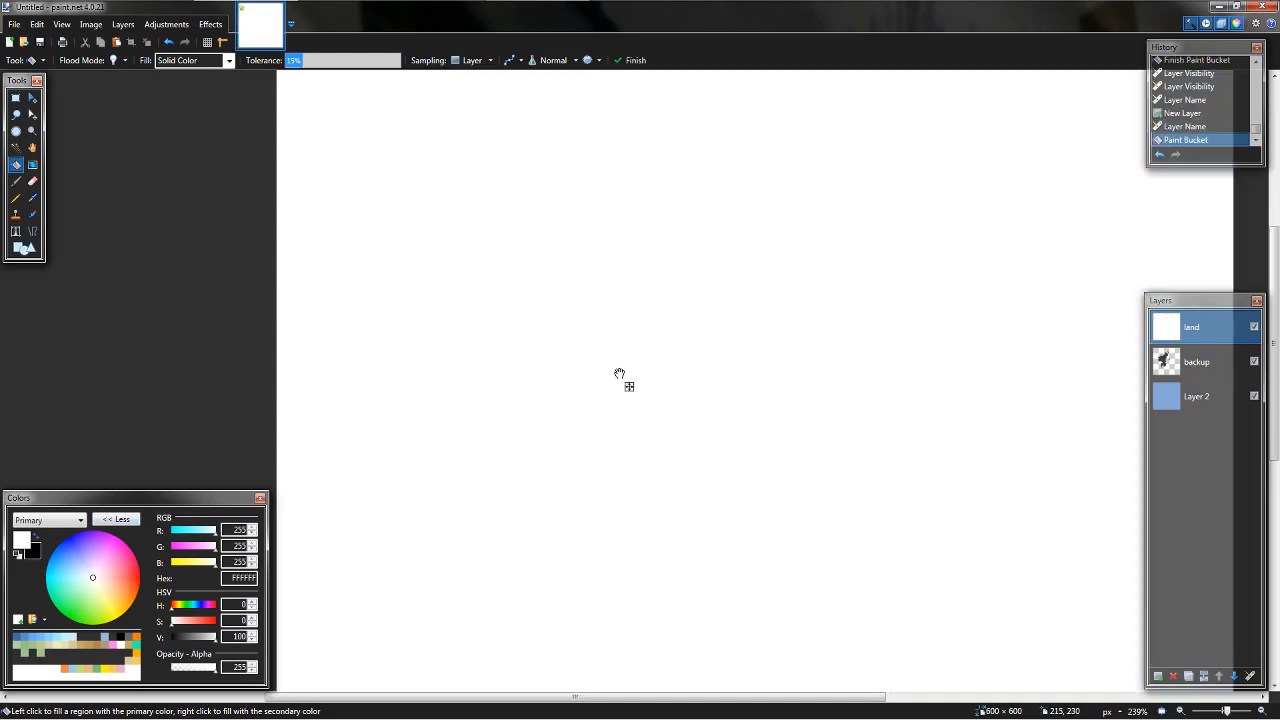
left_click(467, 61)
key("Return")
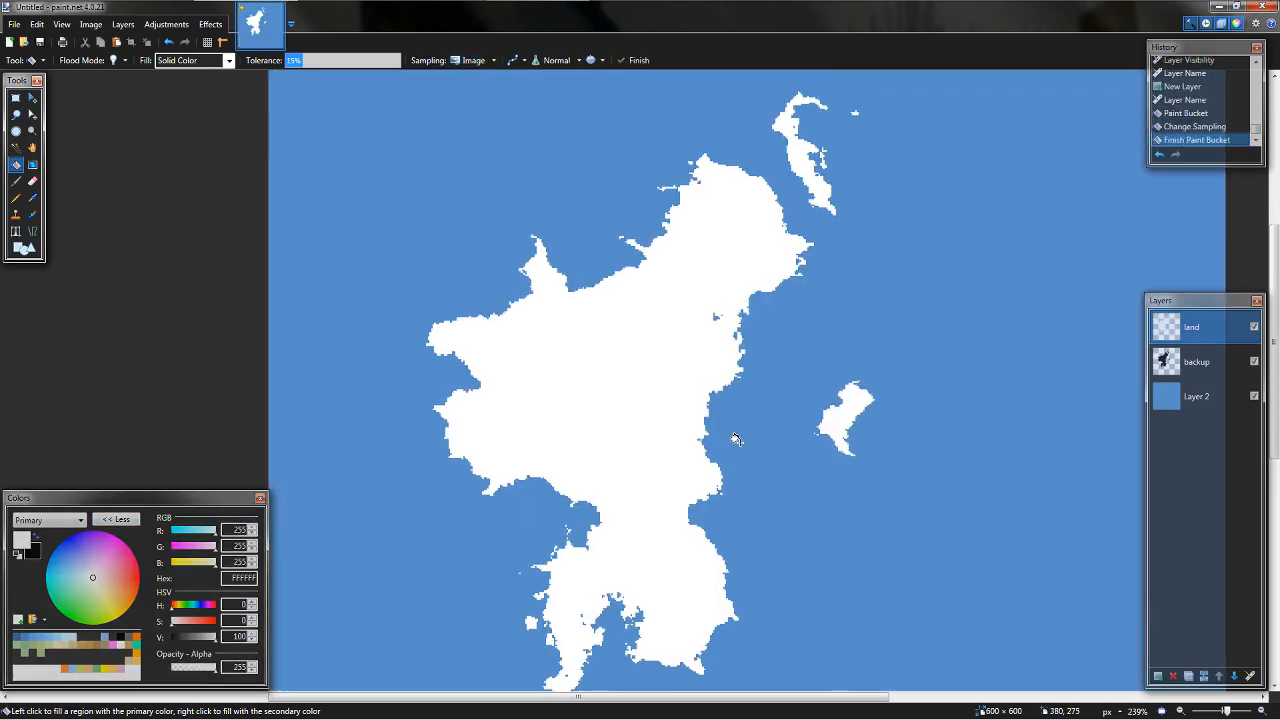
- Duplicate the white land layer
left_click(1212, 366)
left_click(1218, 331)
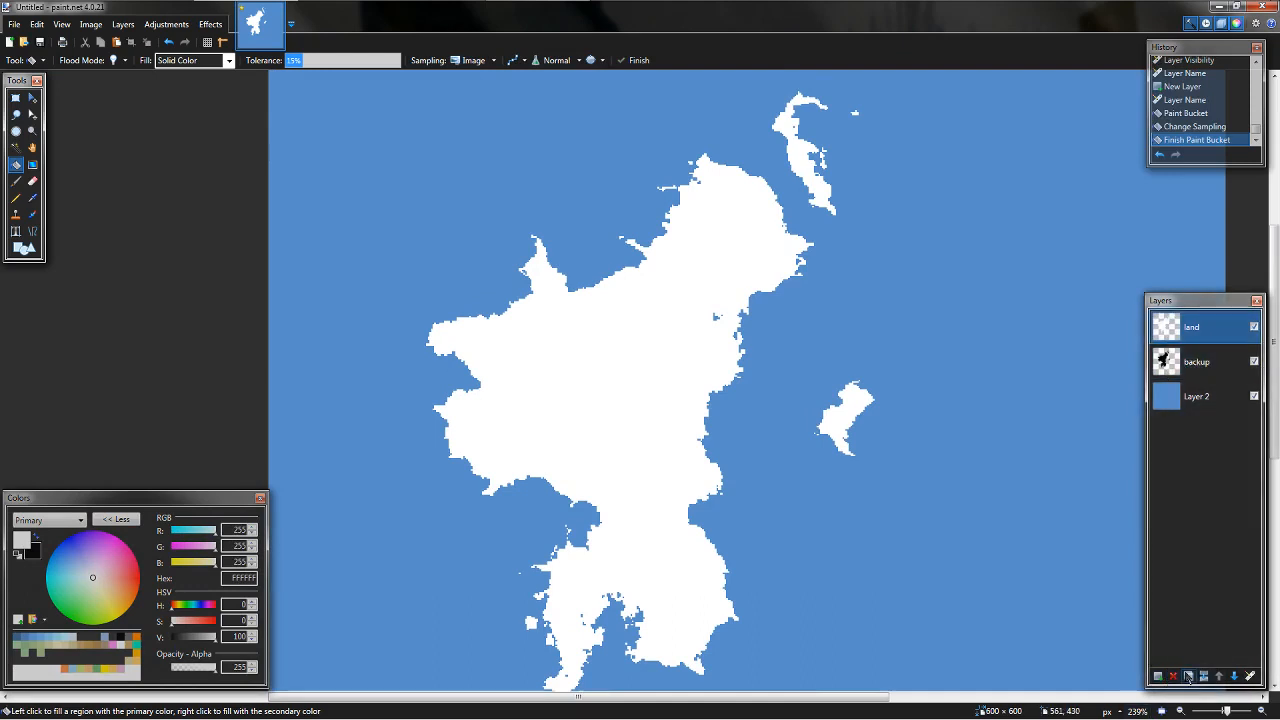
left_click(1190, 676)
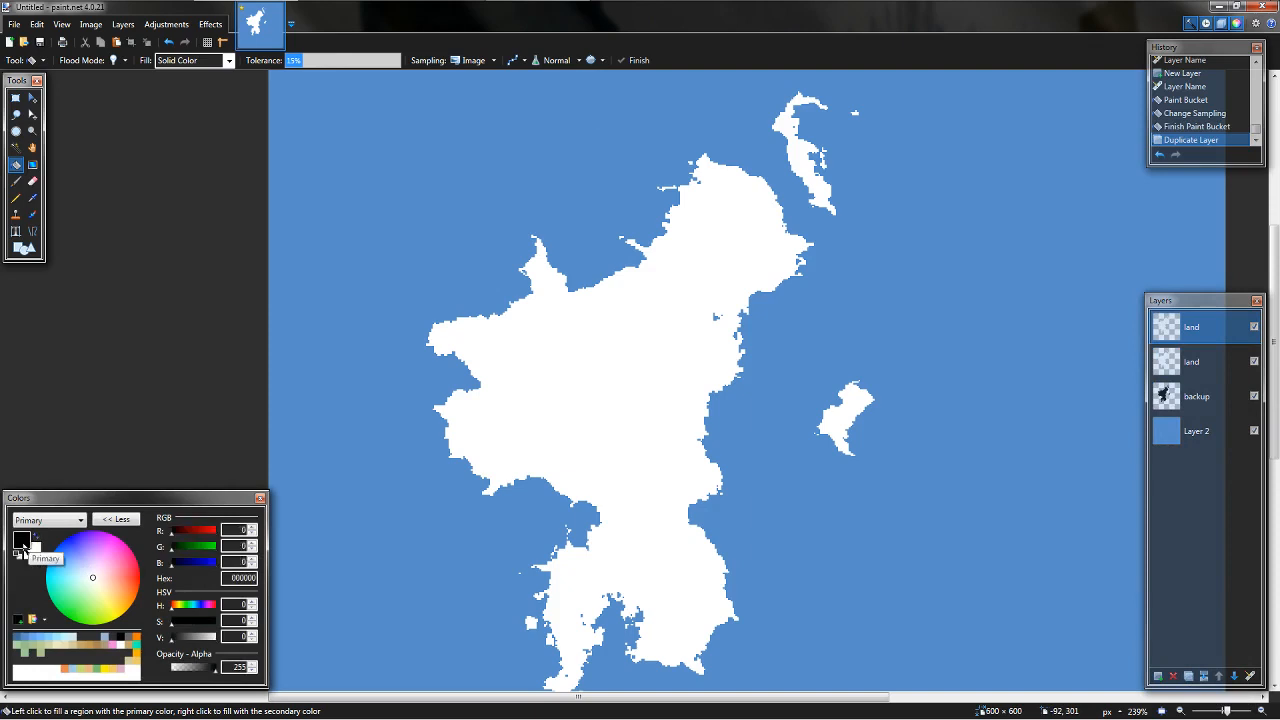
left_click(37, 536)
left_click(210, 24)
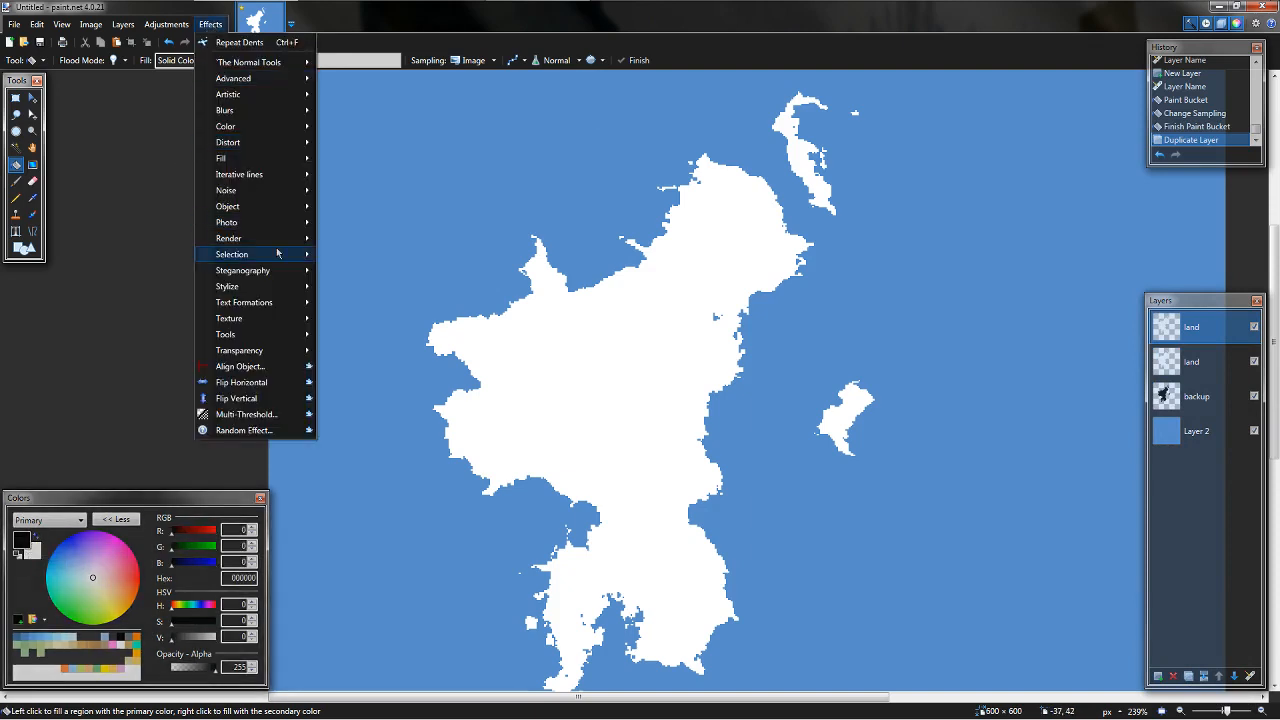
mouse_move(278, 215)
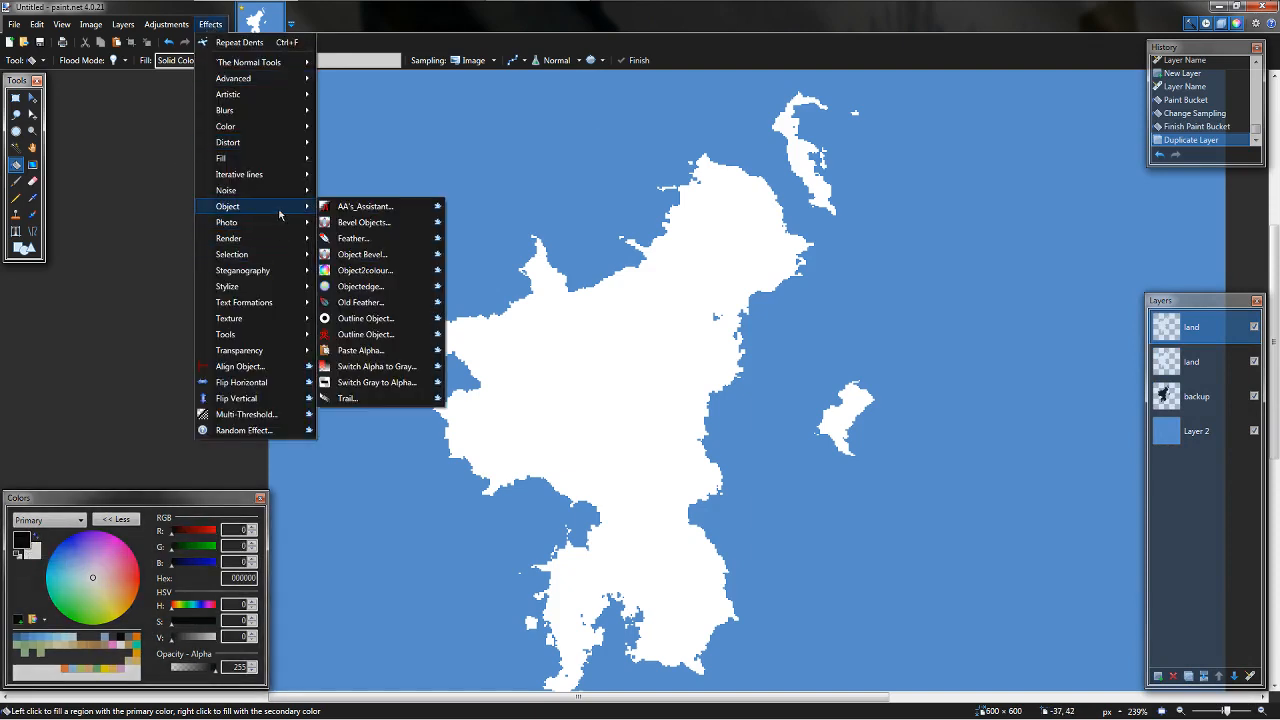
left_click(369, 320)
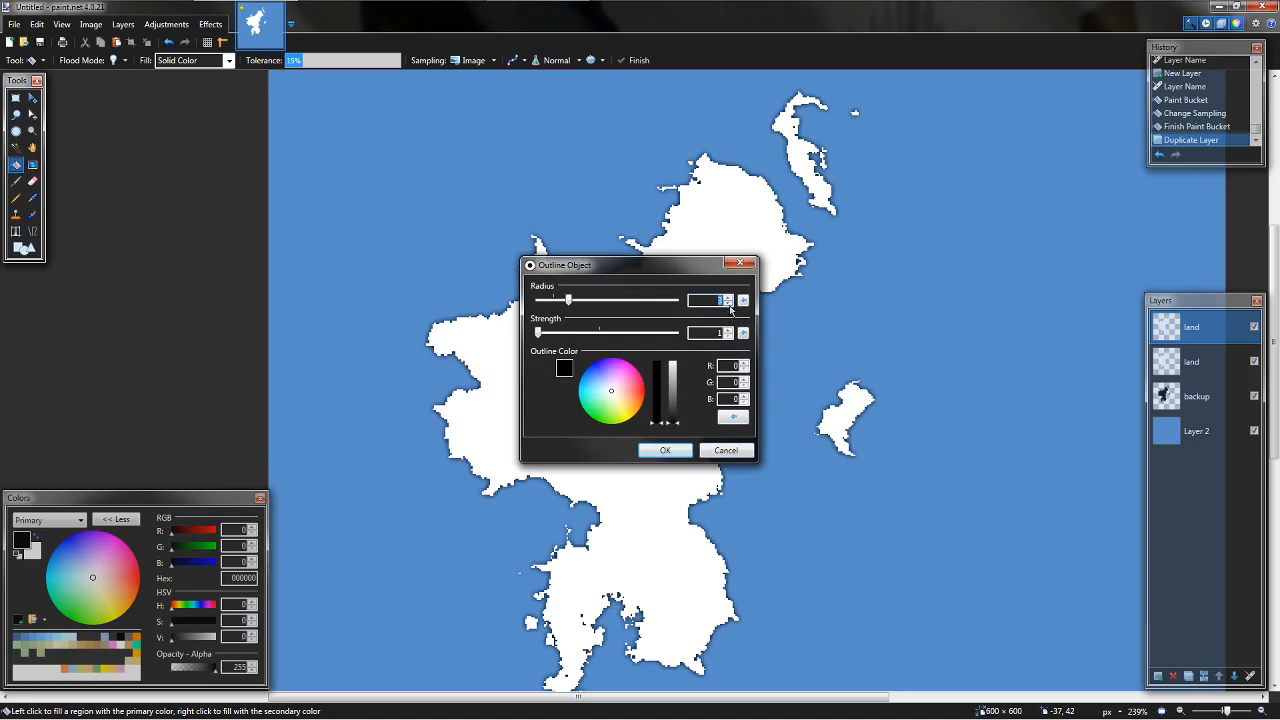
left_click(729, 305)
left_click(729, 305)
left_click(729, 329)
left_click(729, 329)
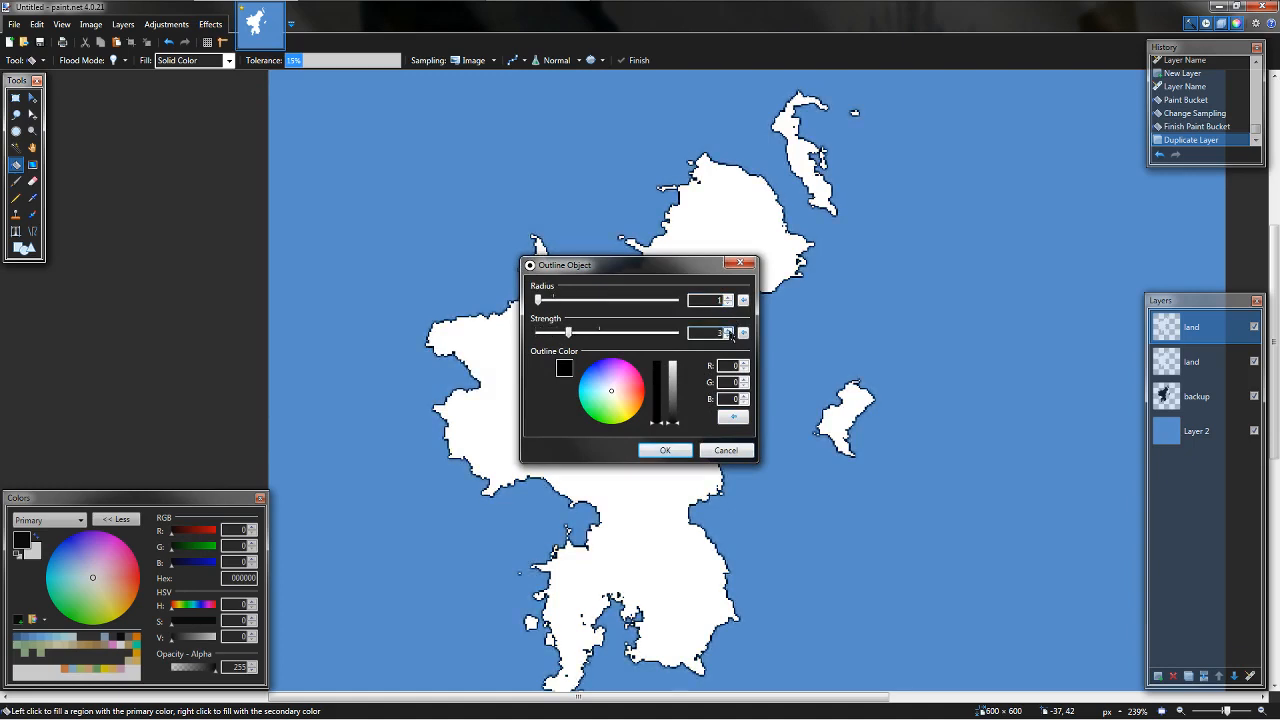
left_click_drag(683, 272, 948, 195)
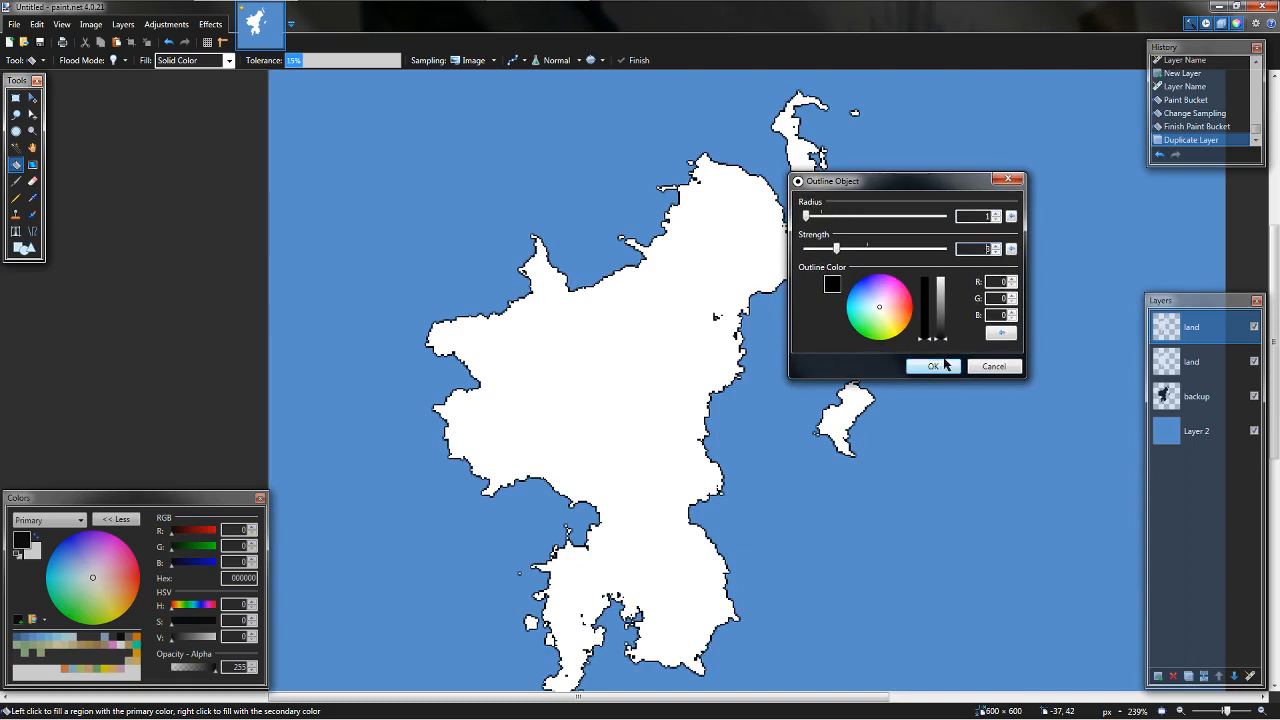
left_click(982, 371)
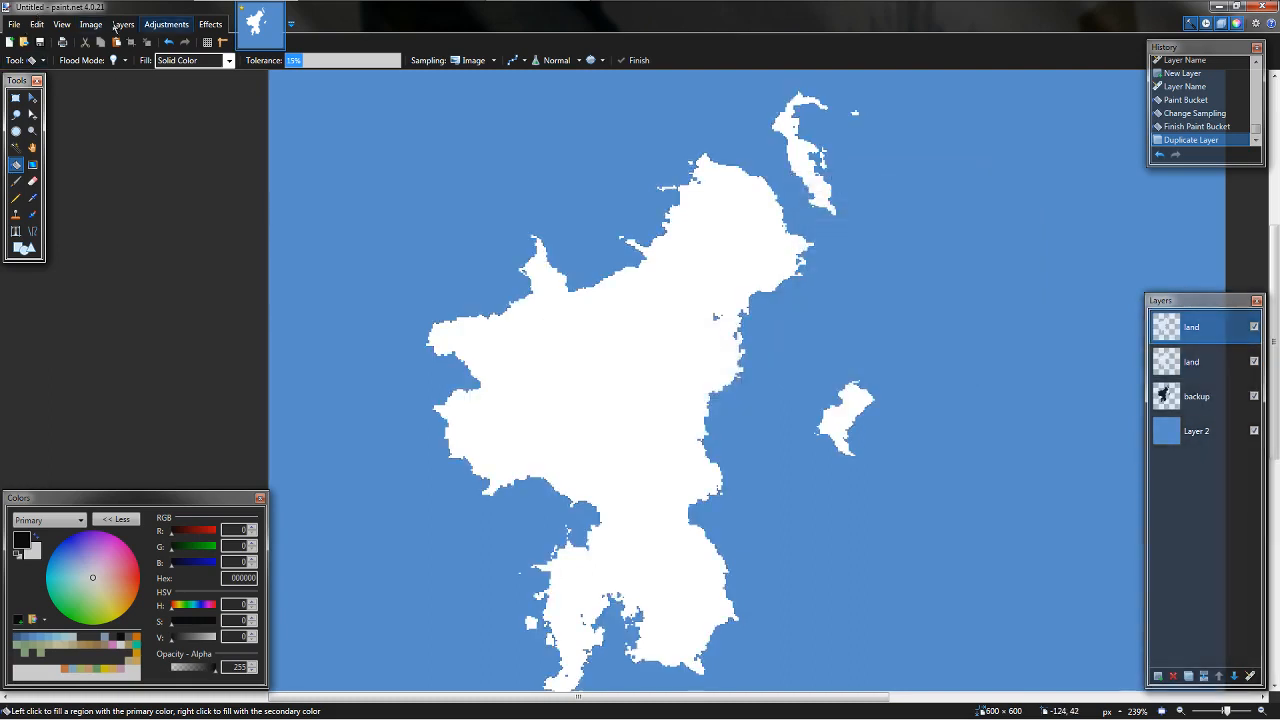
- Try inverting the colors of the duplicated land layer, then undo the inversion
left_click(166, 24)
left_click(206, 246)
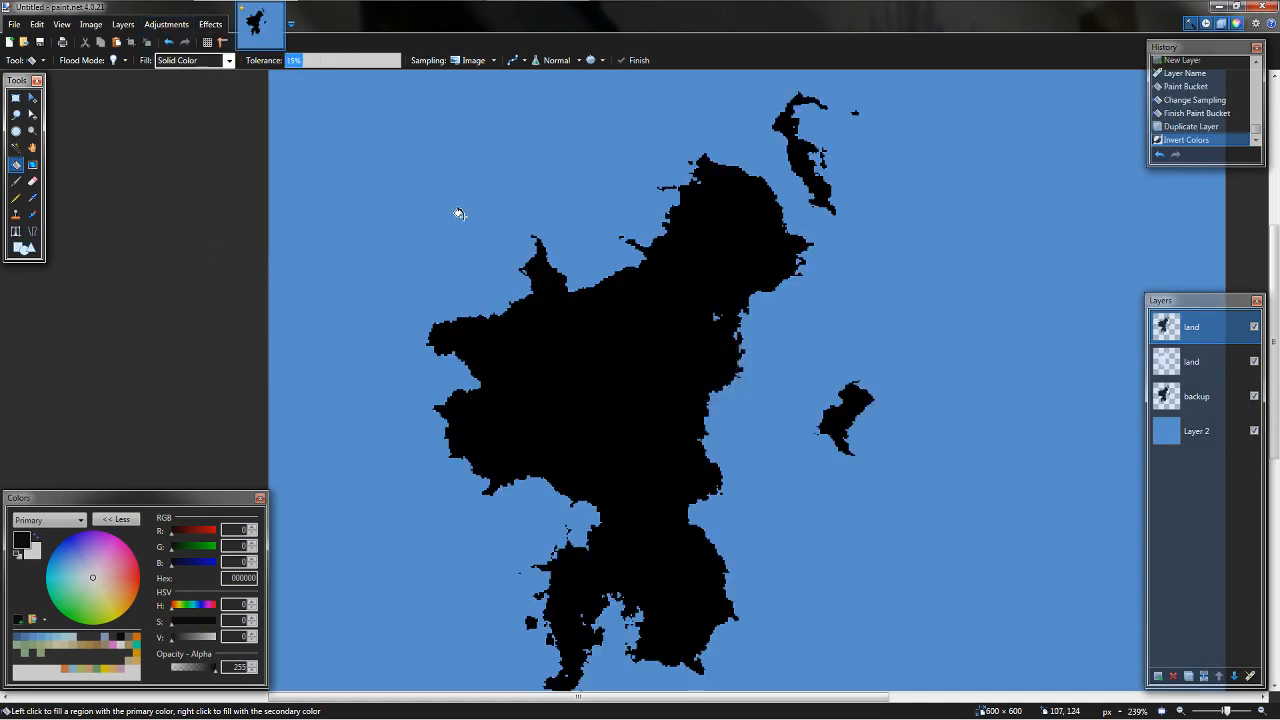
left_click(166, 24)
left_click(661, 352)
key("ctrl+z")
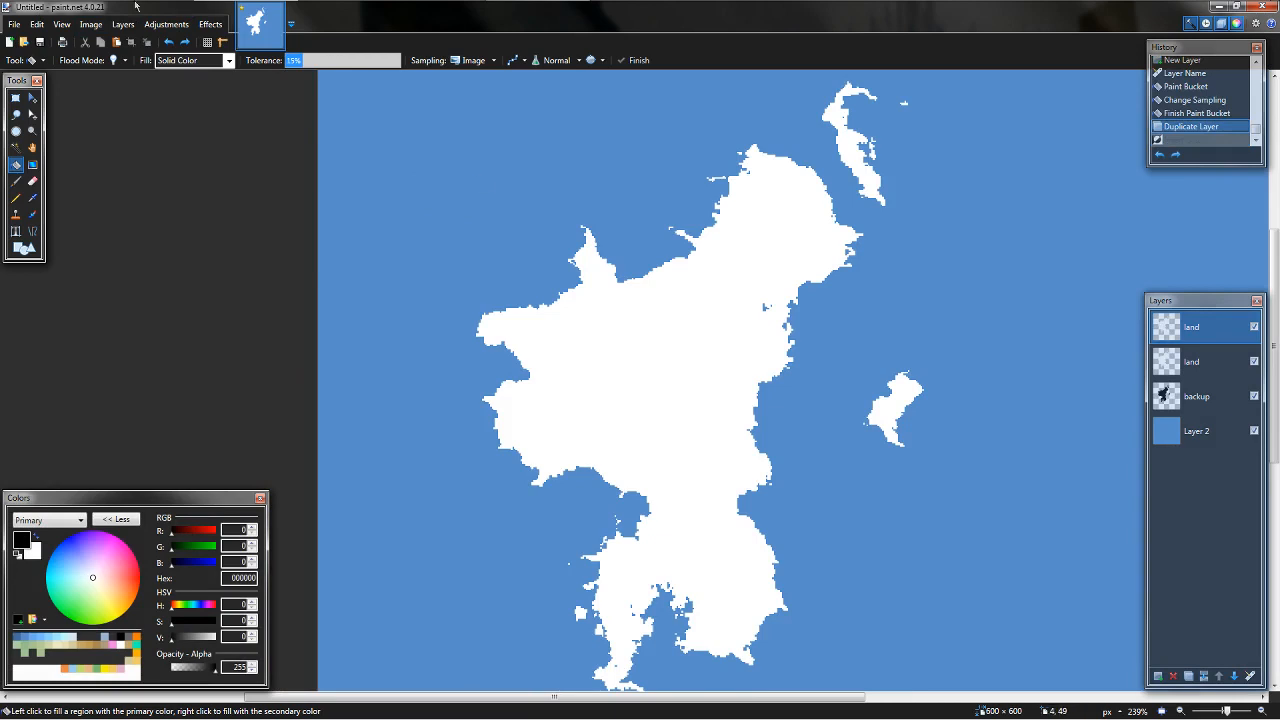
- Invert the top land layer's colors to black and apply a Gaussian Blur with radius 1 to it
left_click(166, 24)
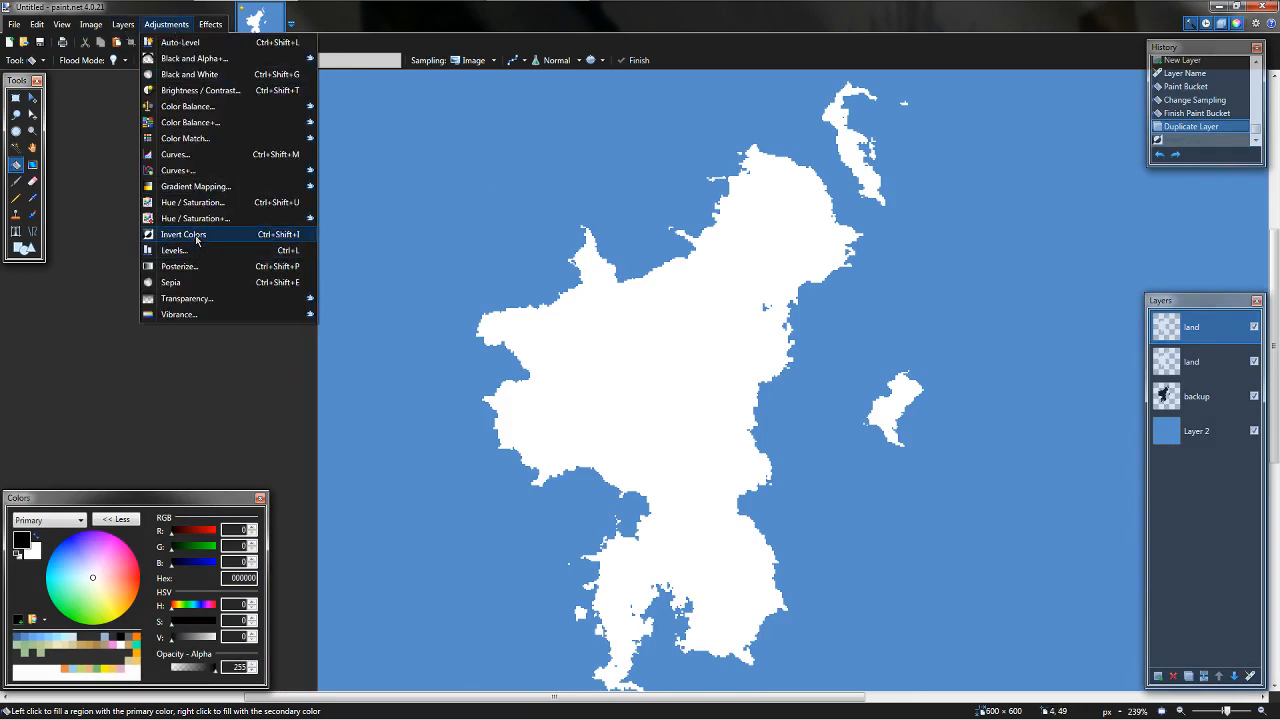
left_click(184, 234)
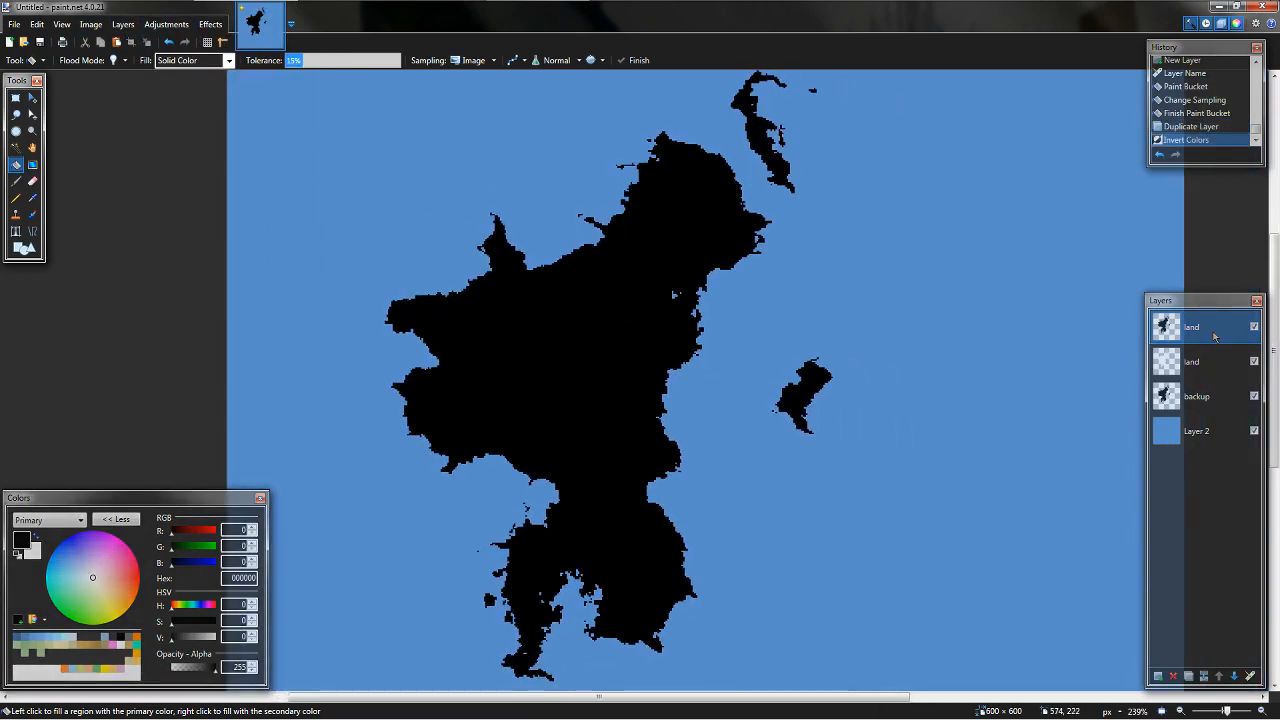
left_click(210, 24)
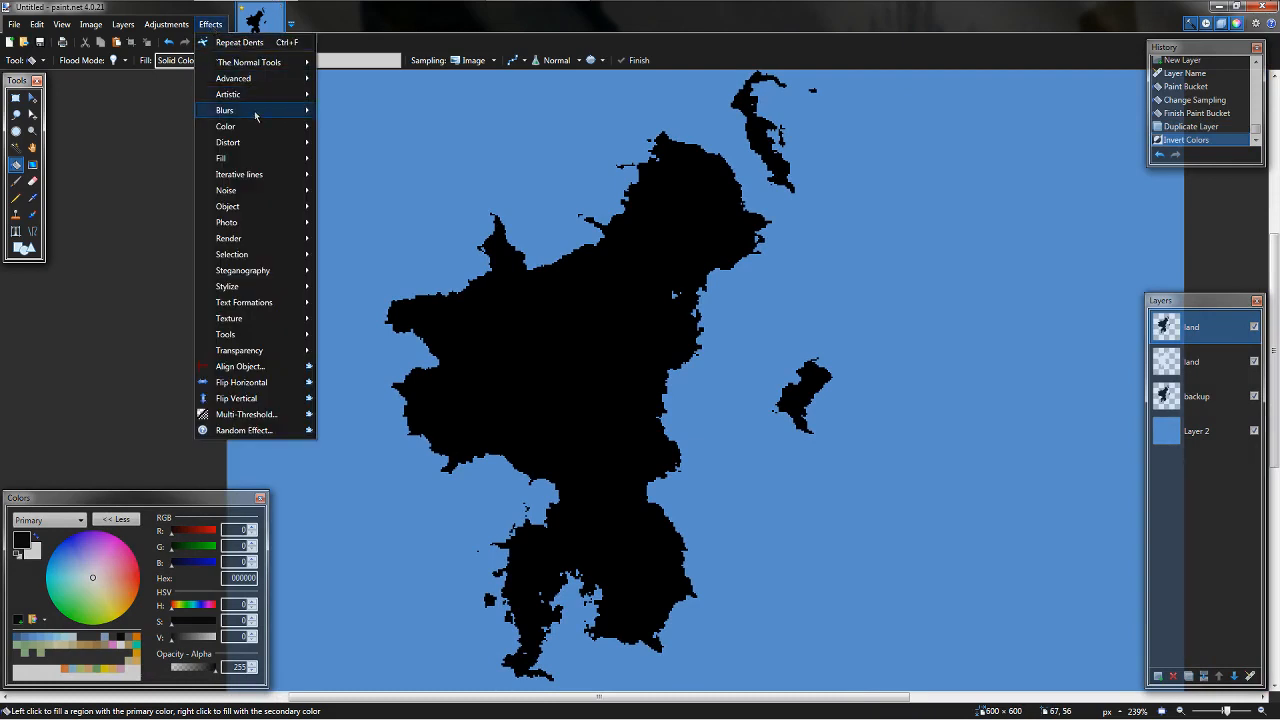
mouse_move(256, 113)
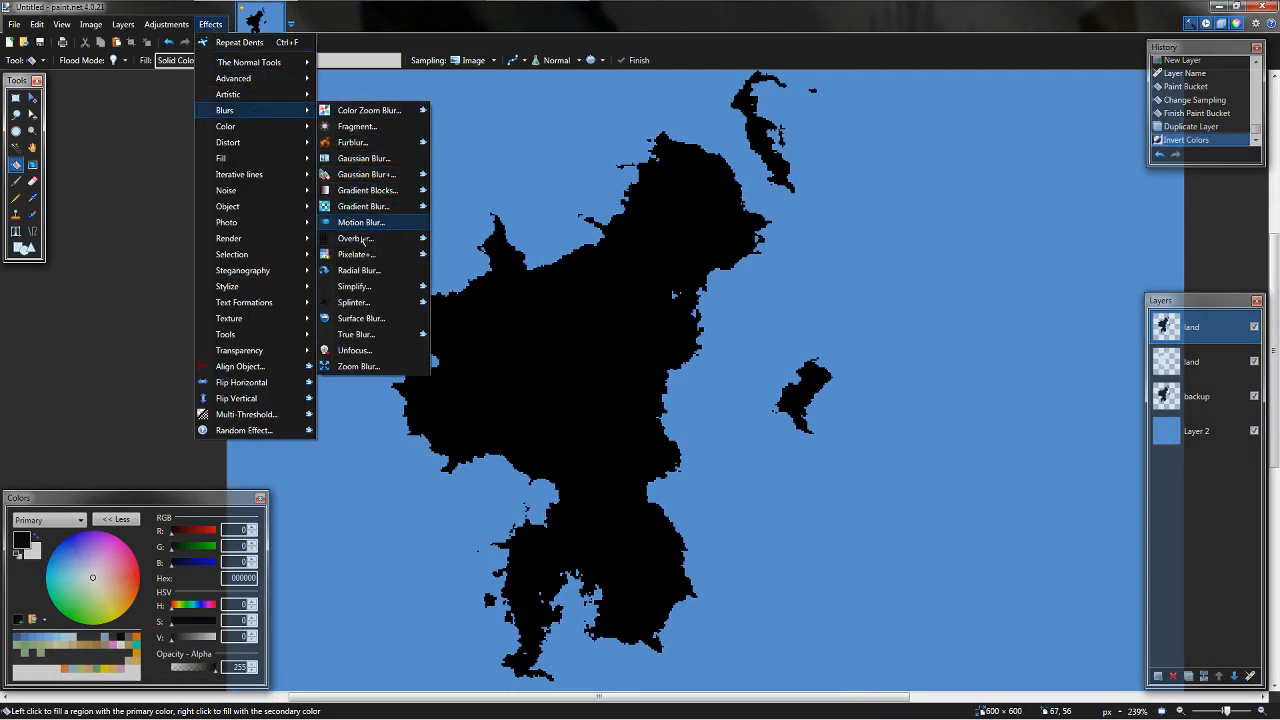
left_click(368, 160)
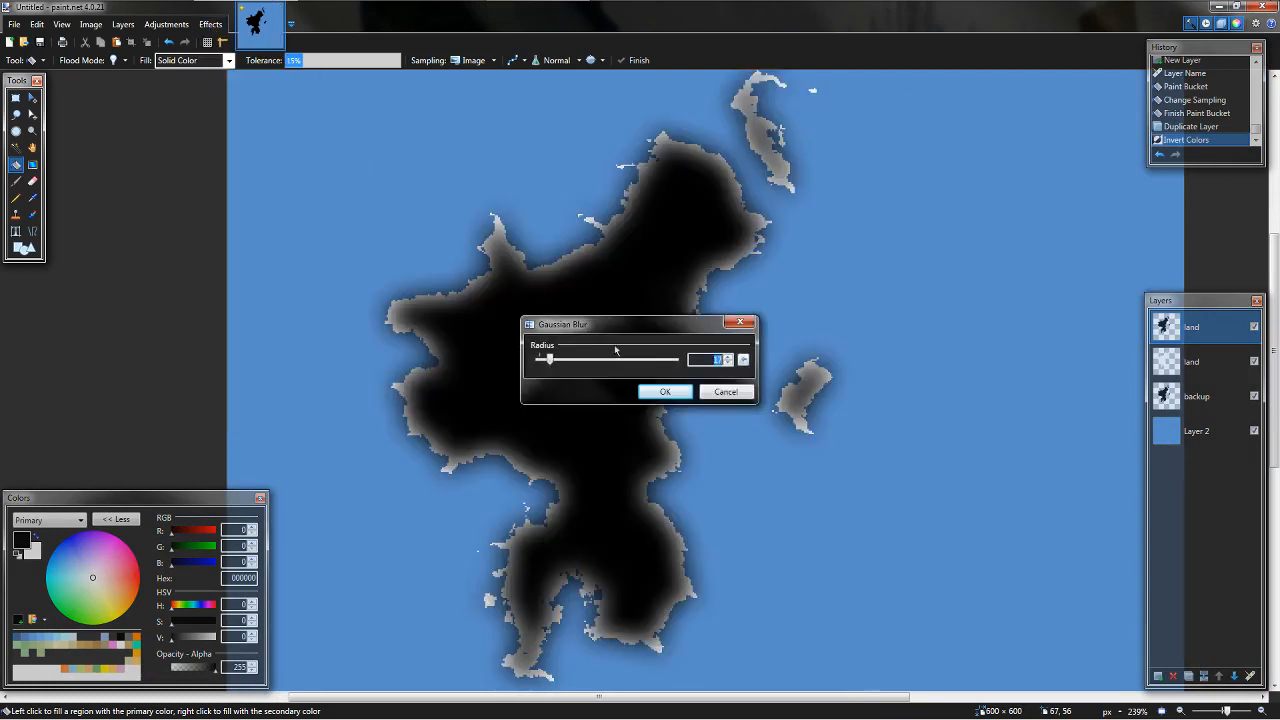
scroll(724, 360, "down", 6)
left_click(728, 356)
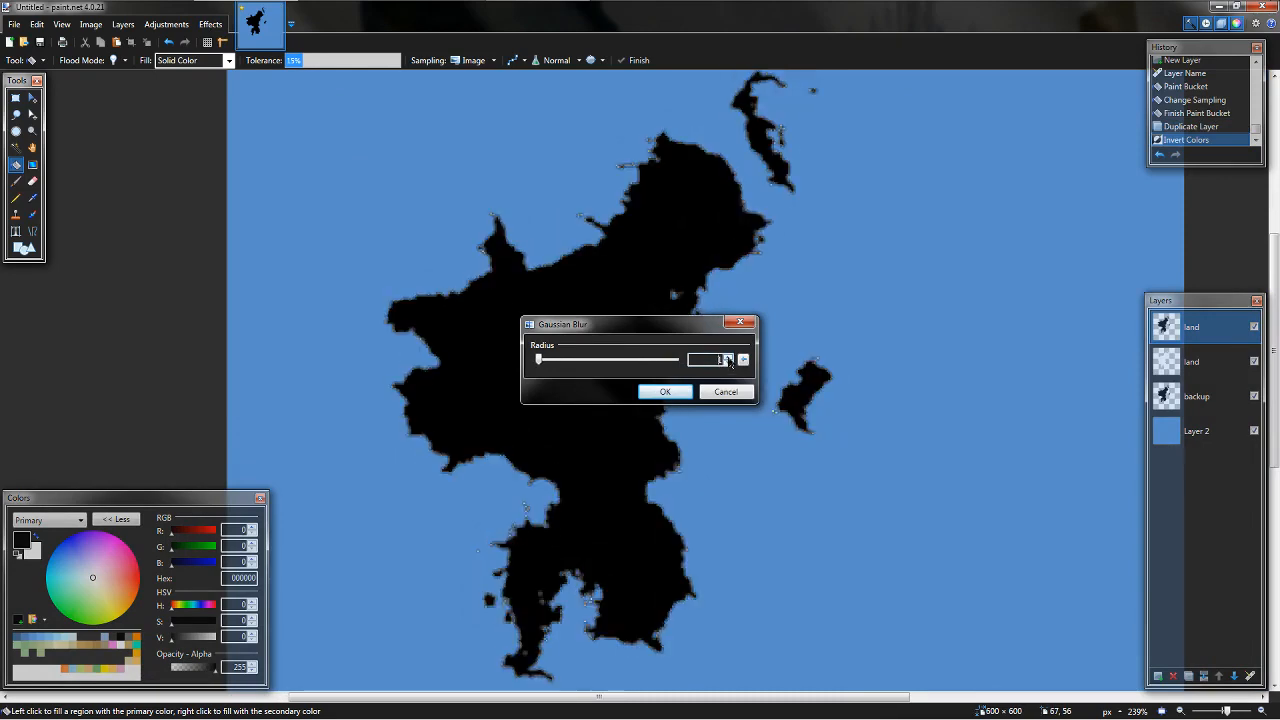
left_click(666, 391)
- Move the white land layer above the blurred black land layer so the blur outlines the coast
left_click(1226, 364)
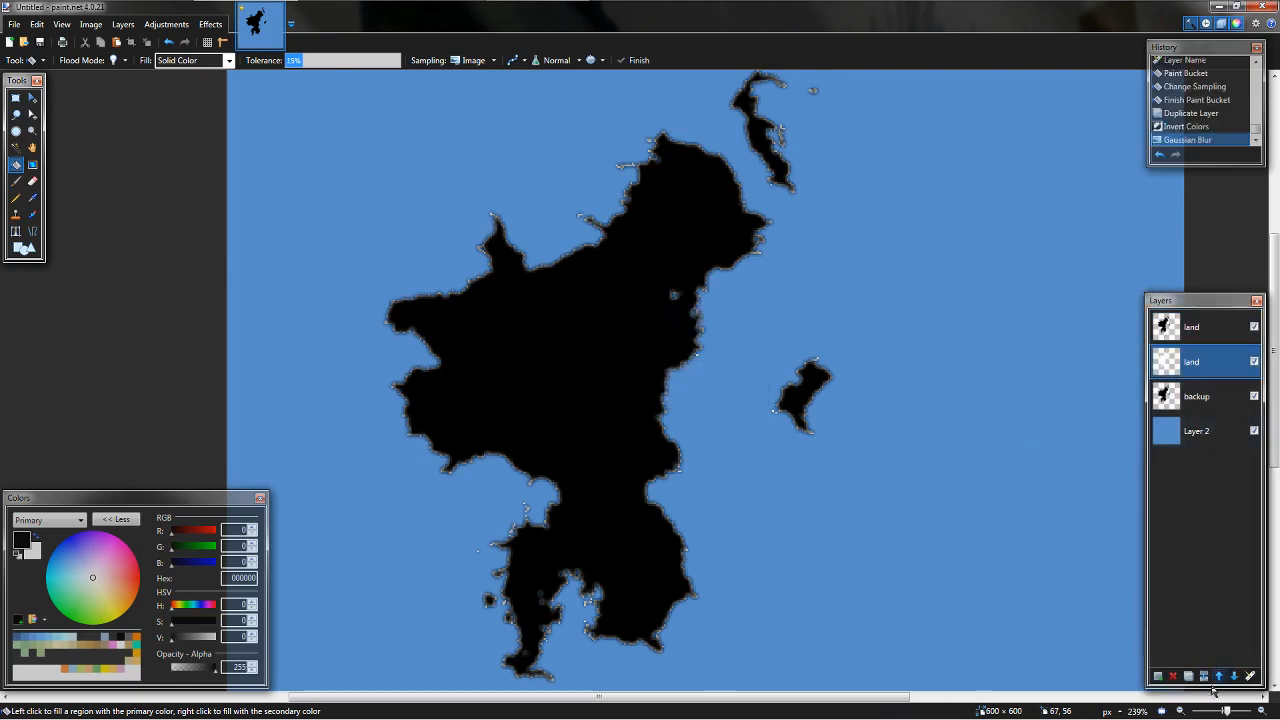
left_click(1219, 676)
scroll(401, 410, "up", 6)
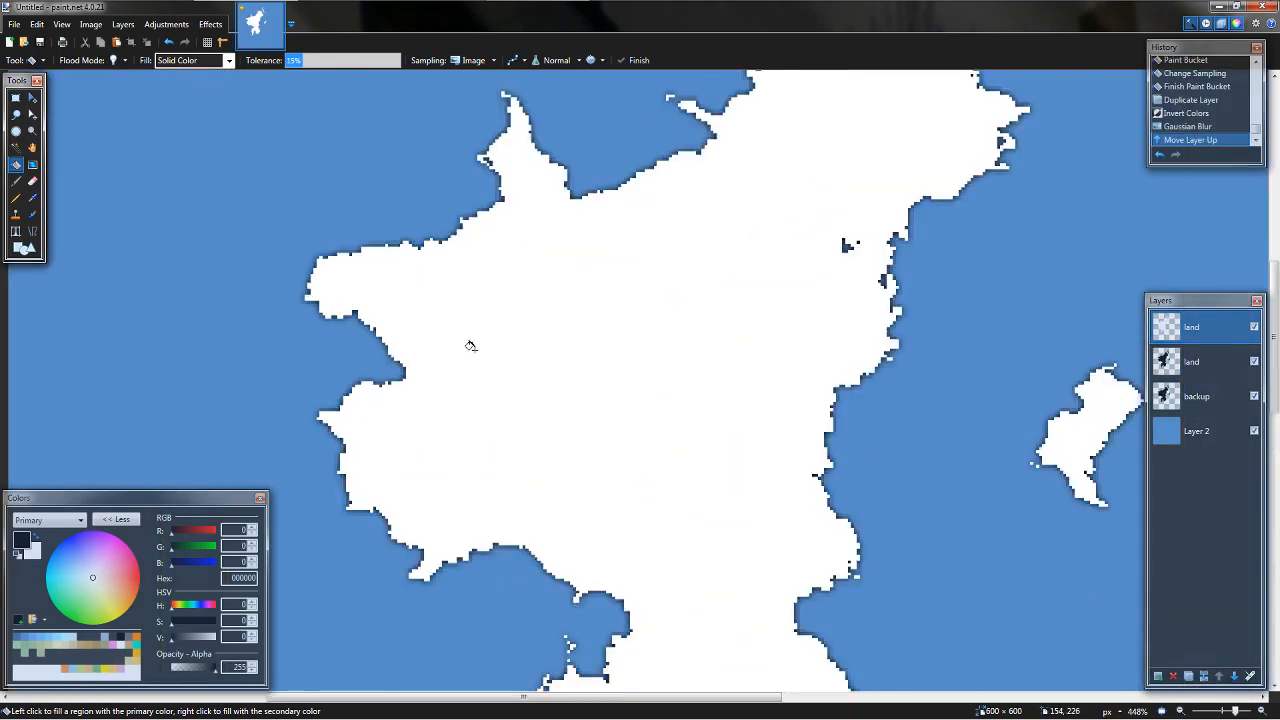
scroll(401, 410, "up", 4)
scroll(624, 443, "down", 10)
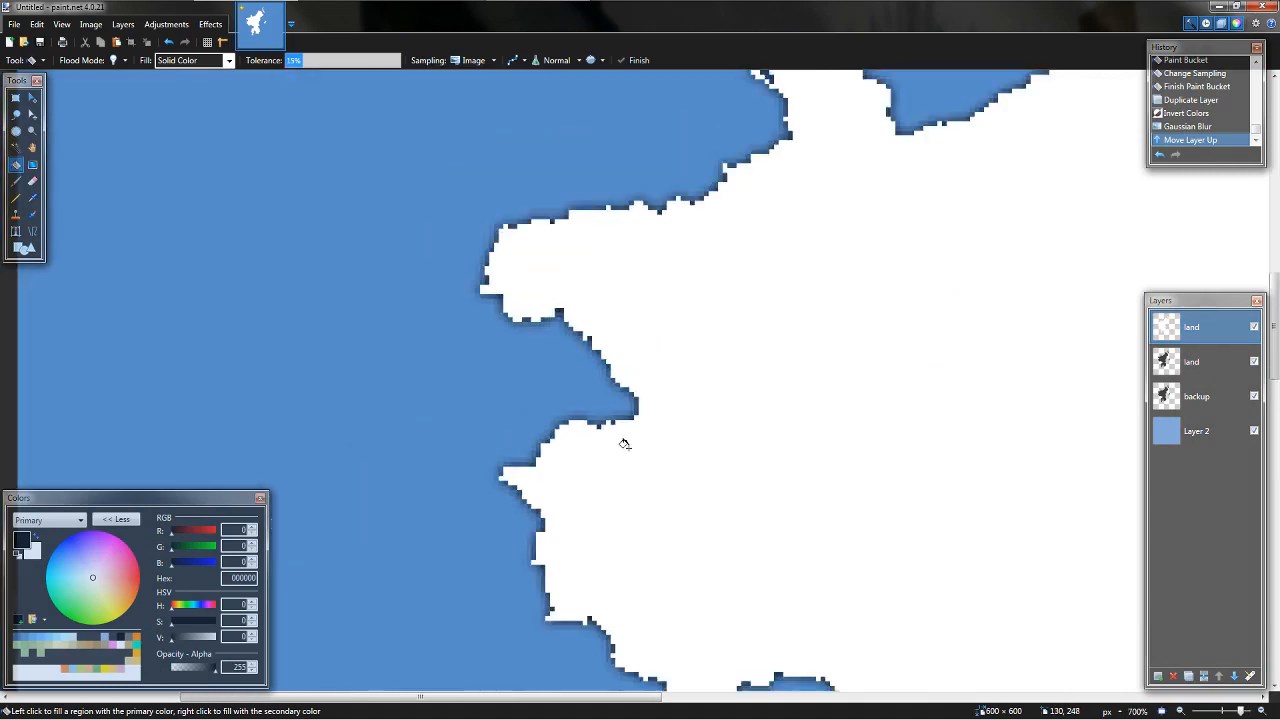
scroll(685, 341, "down", 4)
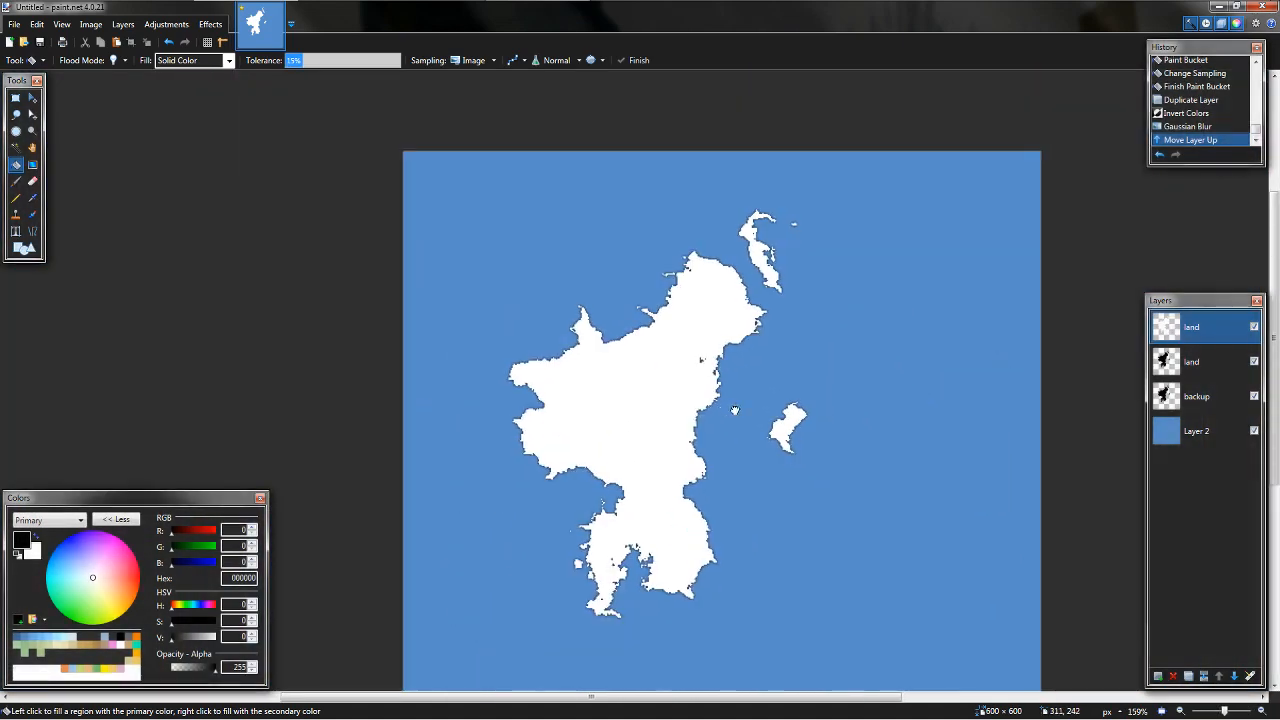
left_click_drag(735, 410, 759, 375)
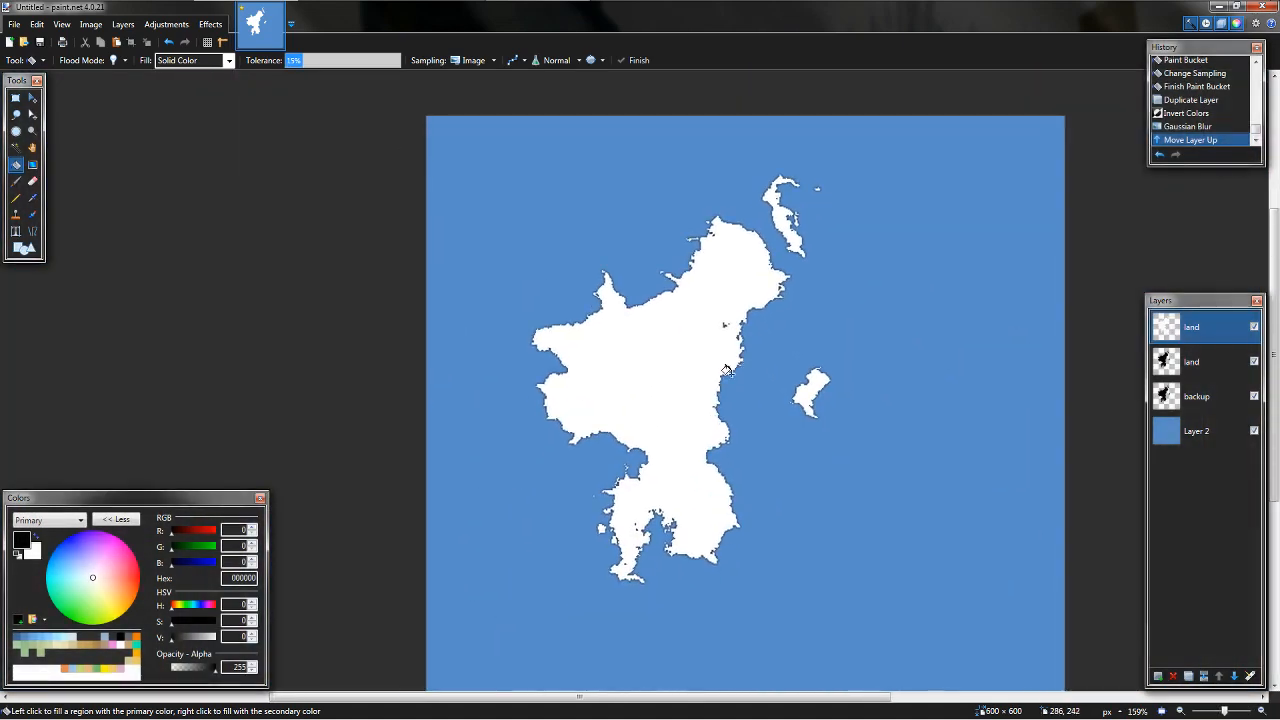
left_click_drag(736, 419, 660, 353)
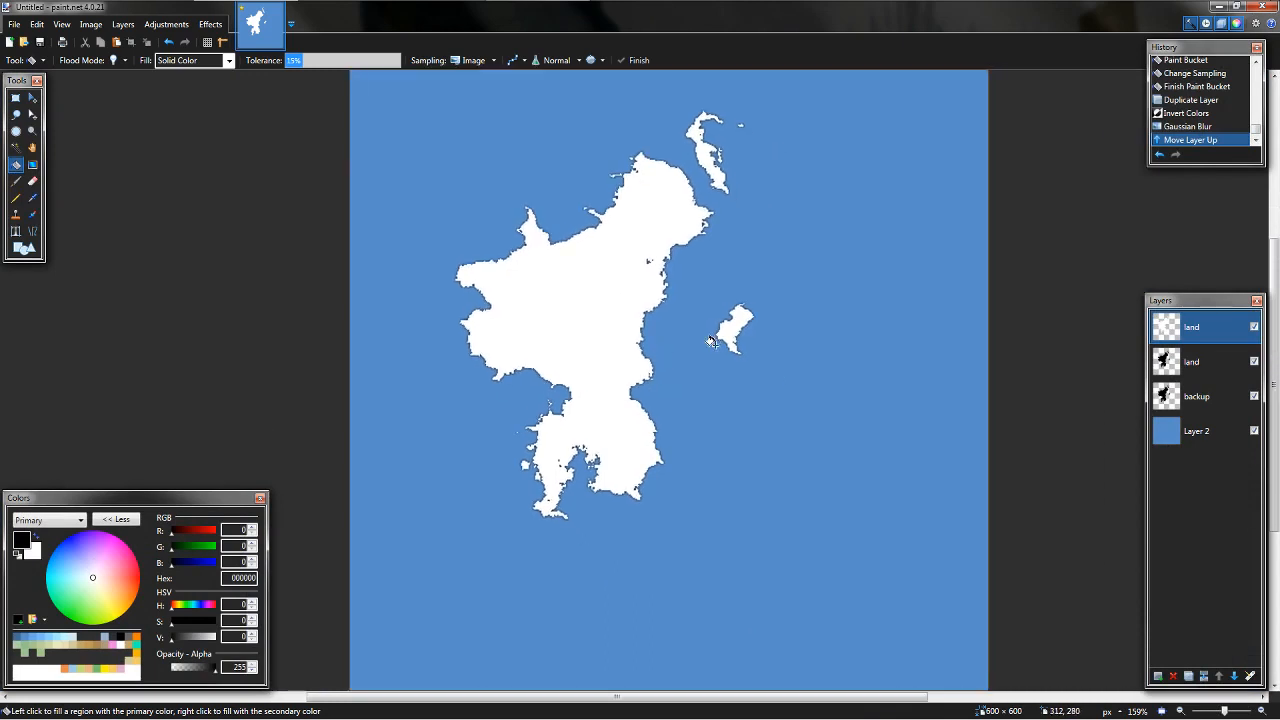
scroll(453, 258, "up", 1)
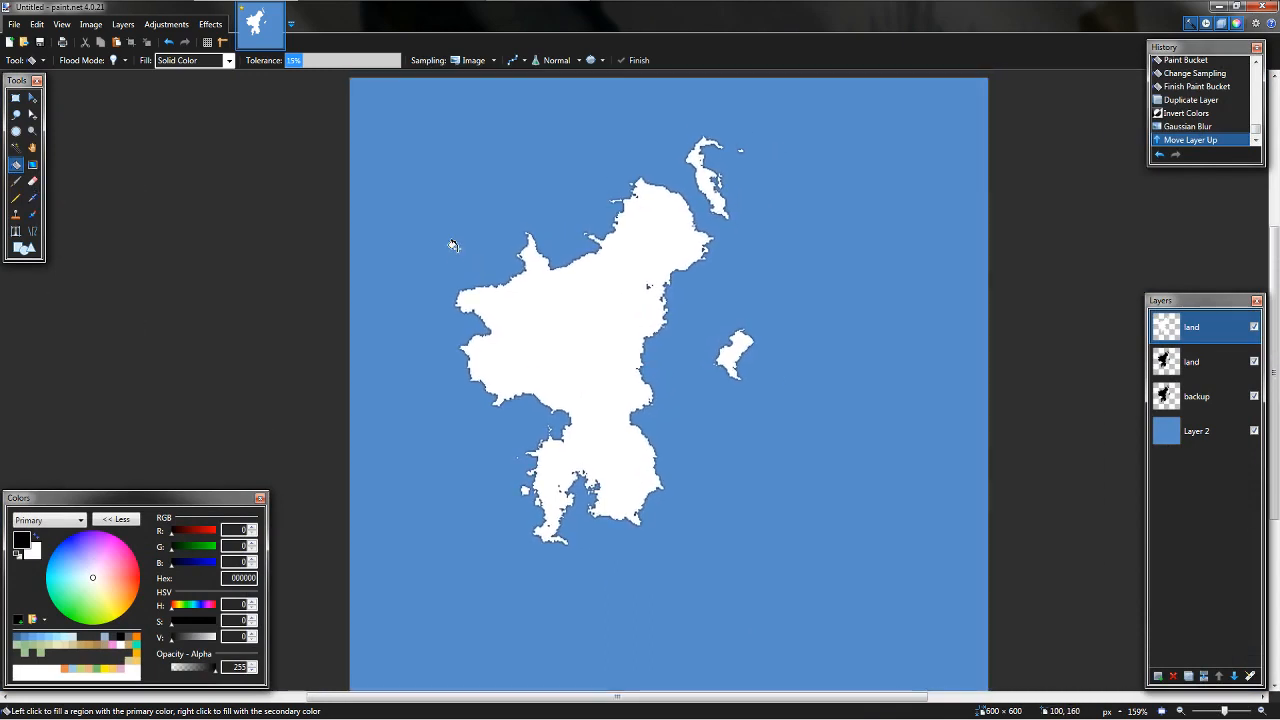
- Hide the backup layer and move it below the blue sea layer
left_click(1196, 365)
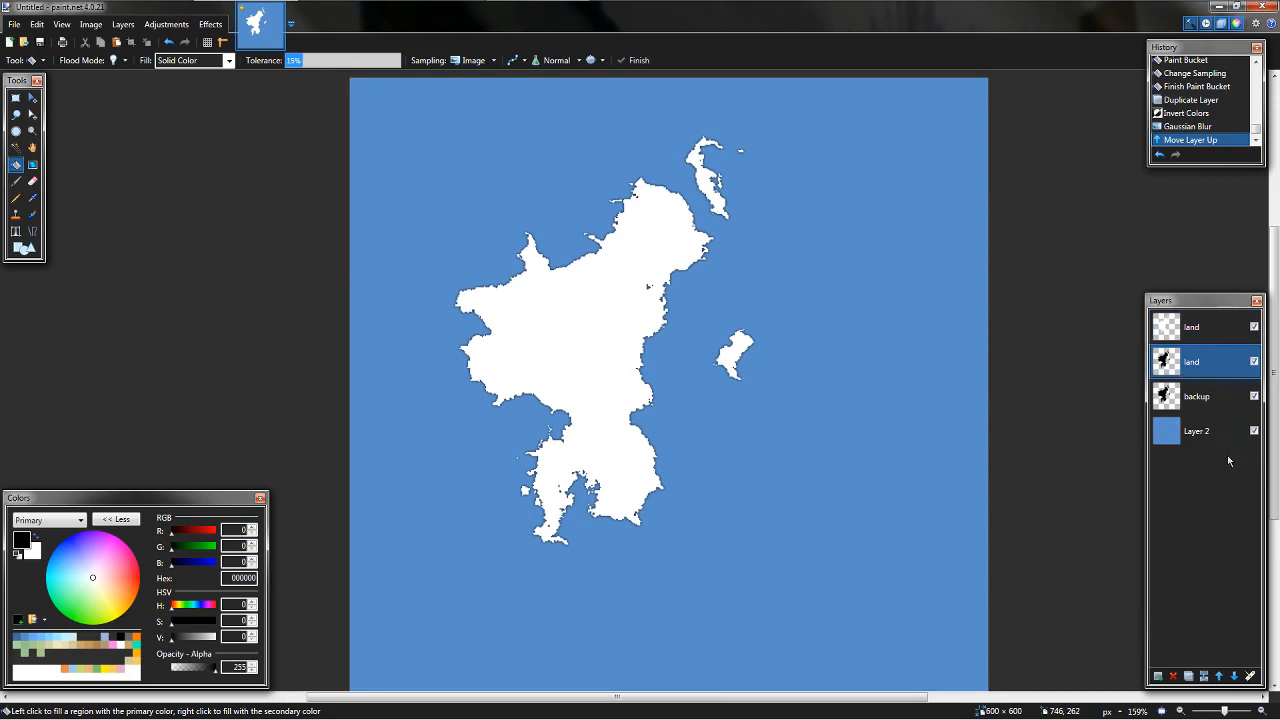
left_click(1227, 406)
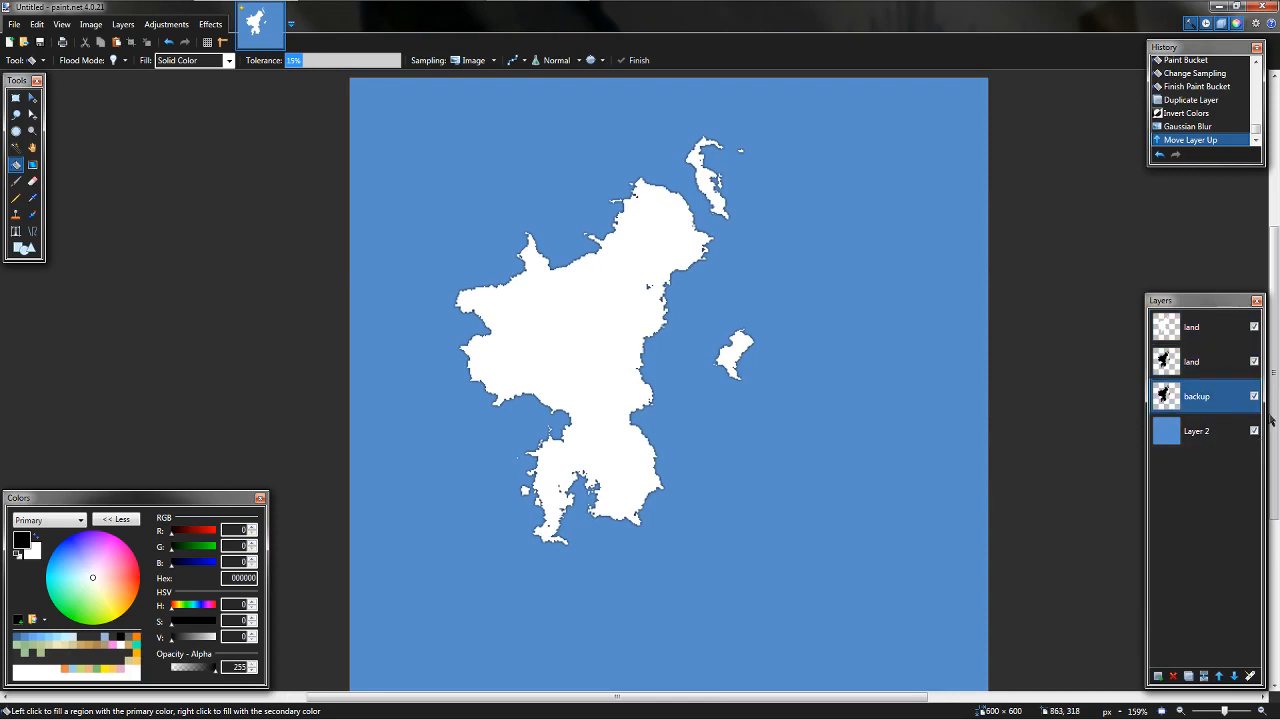
left_click(1255, 396)
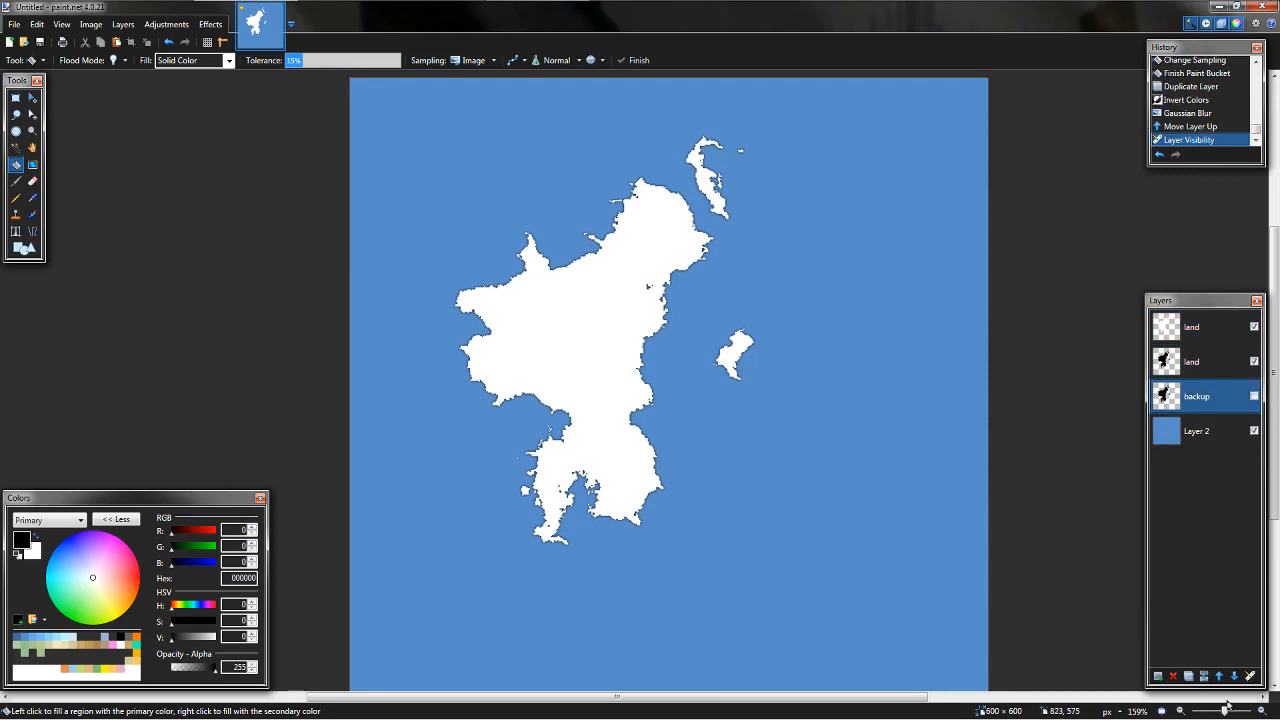
left_click(1237, 678)
- Add a new layer above the white land layer
left_click(1200, 360)
left_click(1204, 328)
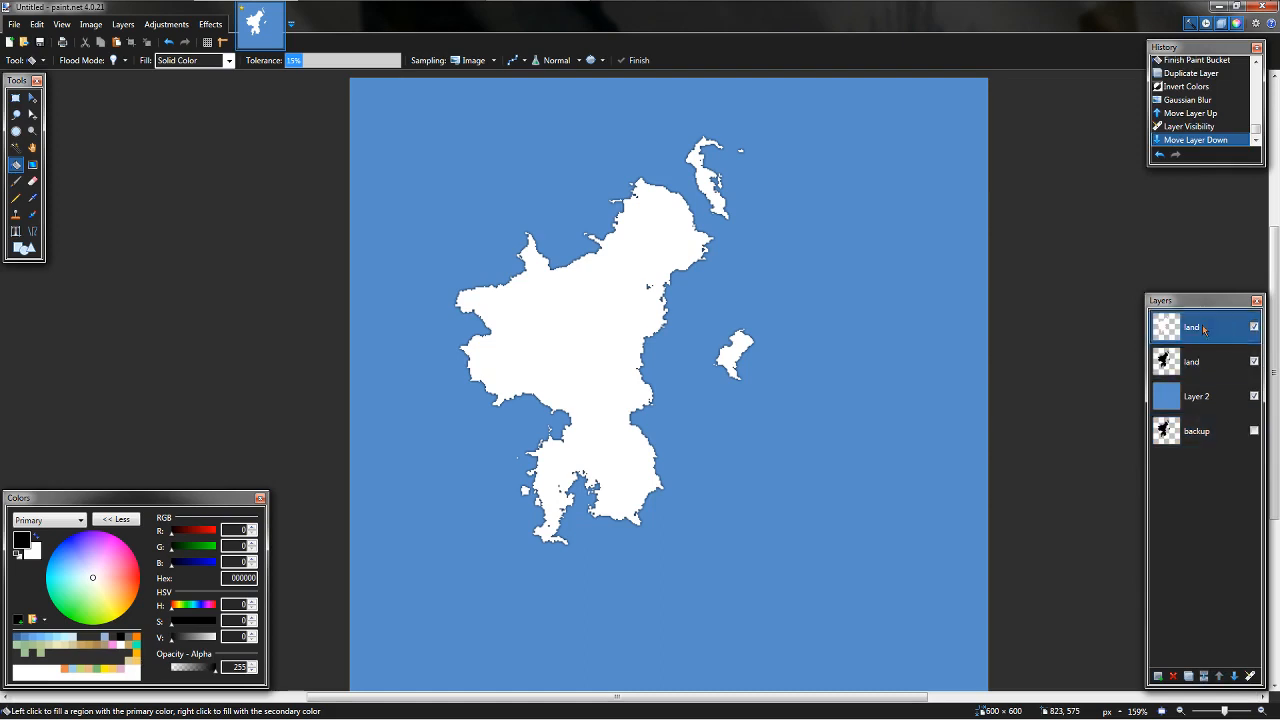
left_click(1158, 677)
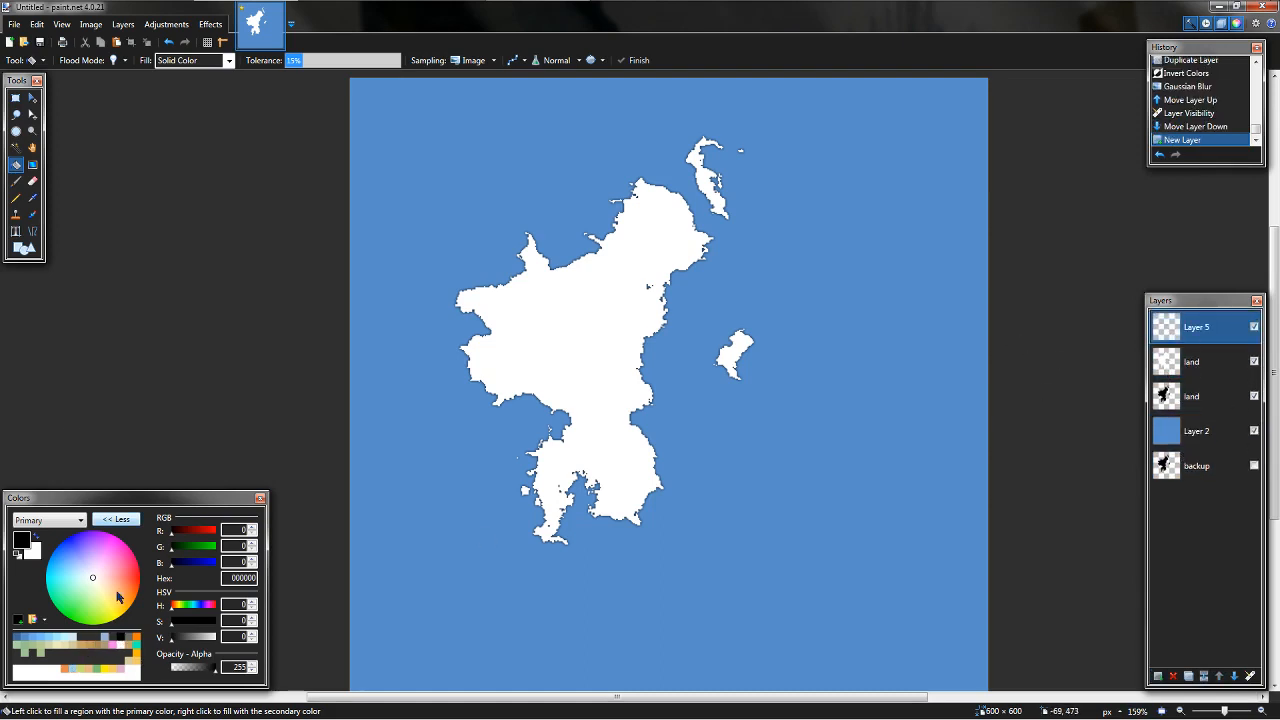
- Draw a winding black Pencil border across the mainland from its northwest coast to its east coast on the new layer
key("p")
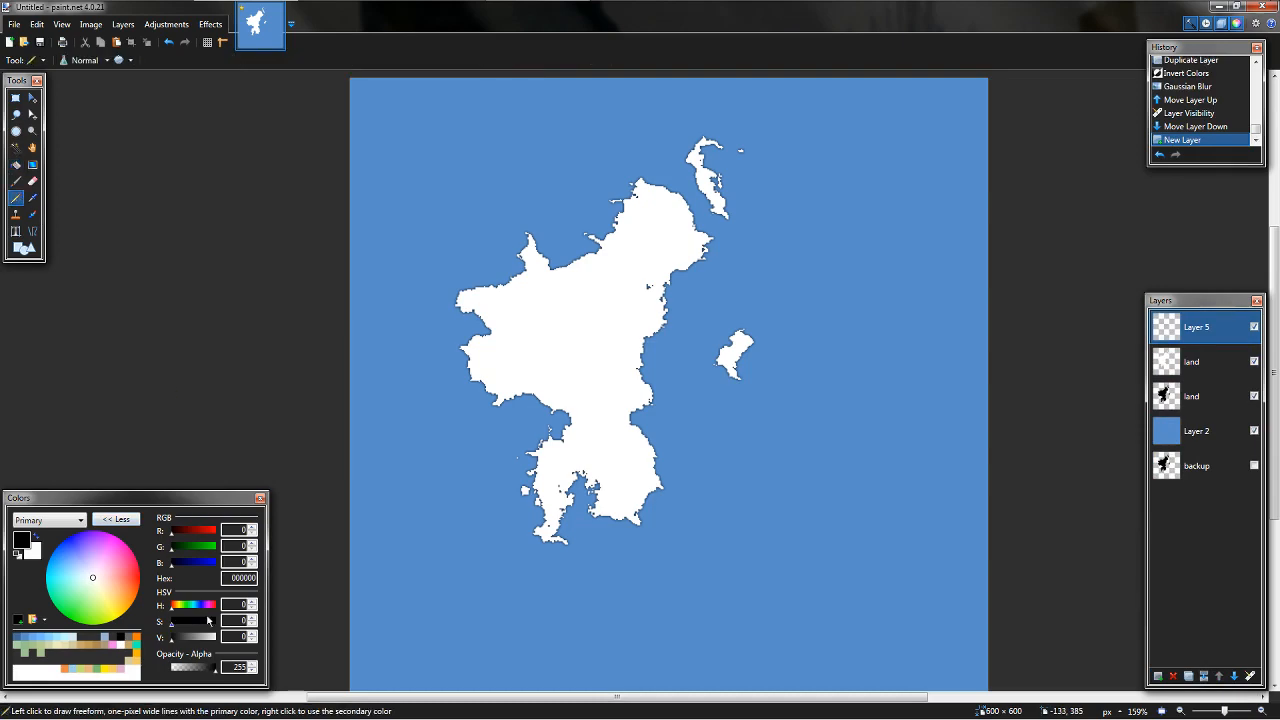
scroll(529, 337, "up", 8)
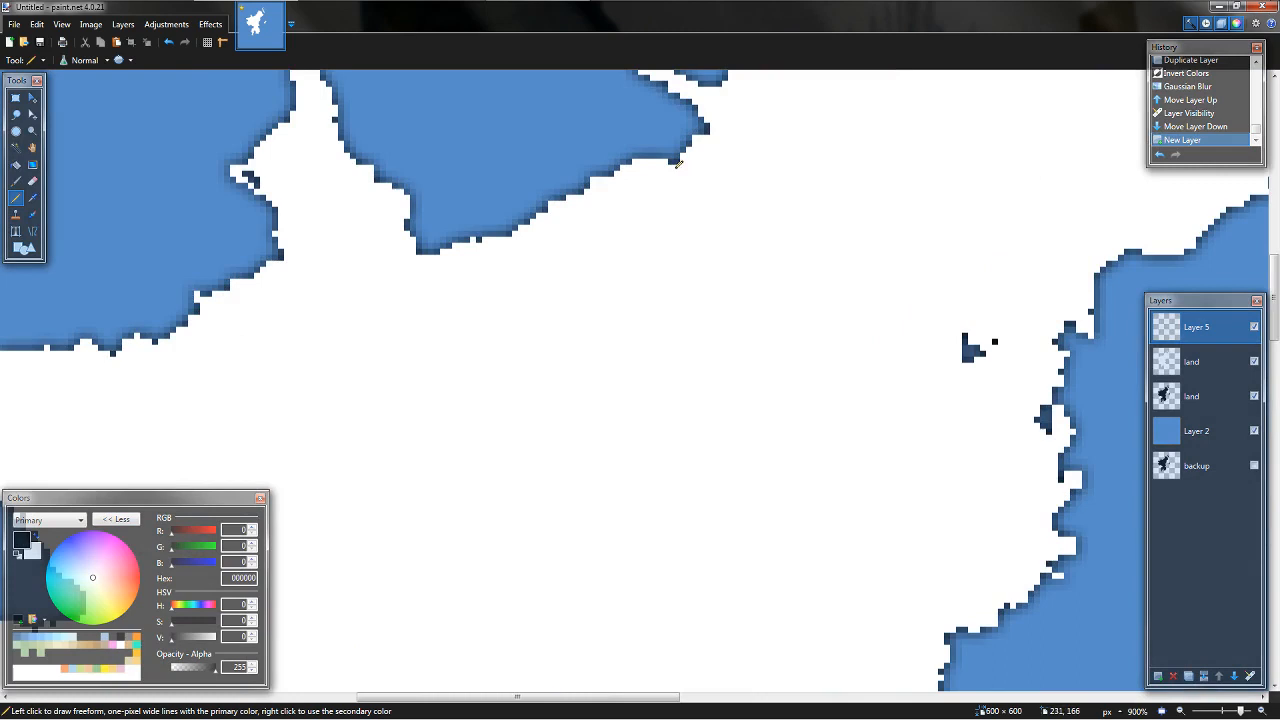
mouse_move(677, 164)
left_mouse_down()
mouse_move(574, 341)
mouse_move(496, 430)
mouse_move(519, 528)
mouse_move(545, 545)
mouse_move(578, 452)
mouse_move(652, 473)
mouse_move(717, 528)
mouse_move(744, 575)
mouse_move(757, 572)
mouse_move(682, 423)
mouse_move(695, 350)
mouse_move(678, 361)
mouse_move(702, 344)
mouse_move(695, 245)
mouse_move(752, 247)
mouse_move(820, 284)
mouse_move(880, 385)
left_mouse_up()
scroll(880, 385, "down", 8)
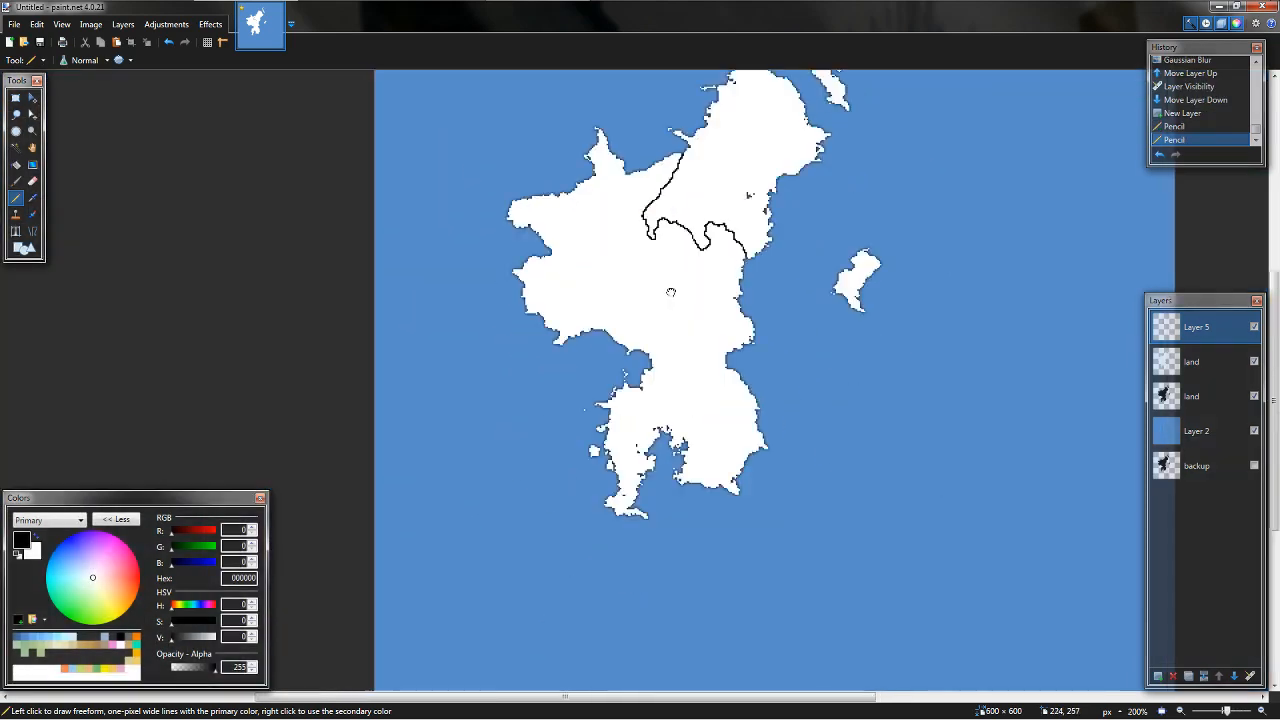
- Draw a second winding black border from the southwestern bay northward until it joins the first border
scroll(615, 421, "up", 7)
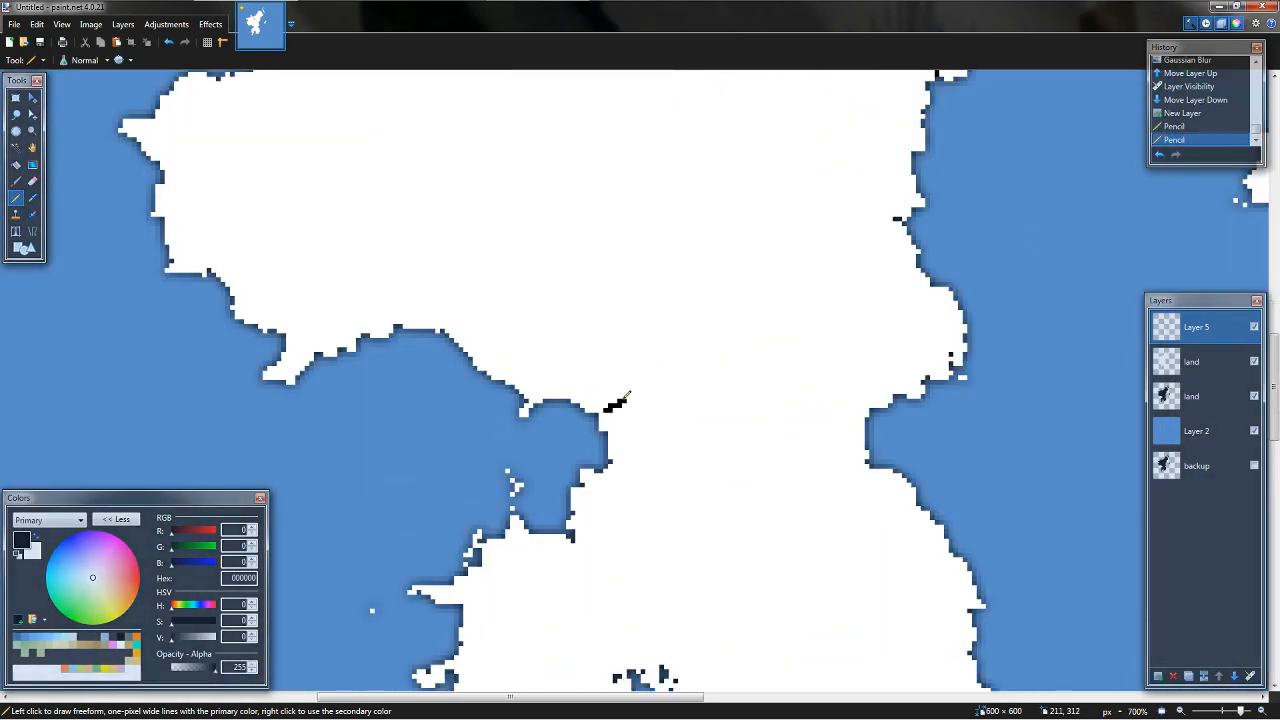
left_click_drag(620, 400, 683, 367)
mouse_move(690, 314)
left_mouse_down()
mouse_move(657, 257)
mouse_move(692, 160)
mouse_move(725, 183)
mouse_move(750, 162)
mouse_move(744, 142)
mouse_move(823, 112)
left_mouse_up()
scroll(810, 400, "up", 3)
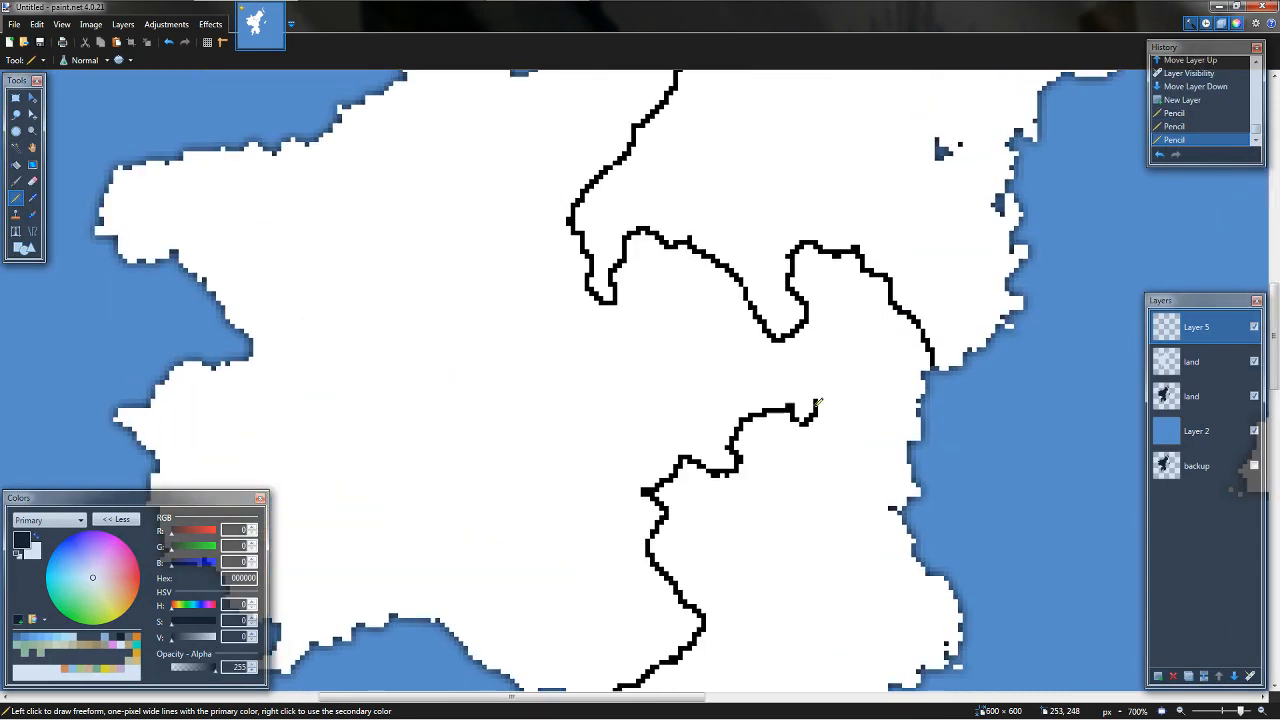
left_click_drag(771, 337, 771, 337)
- Close the pixel gap between the second border's southern end and the coast of the southwestern bay
scroll(675, 488, "down", 4)
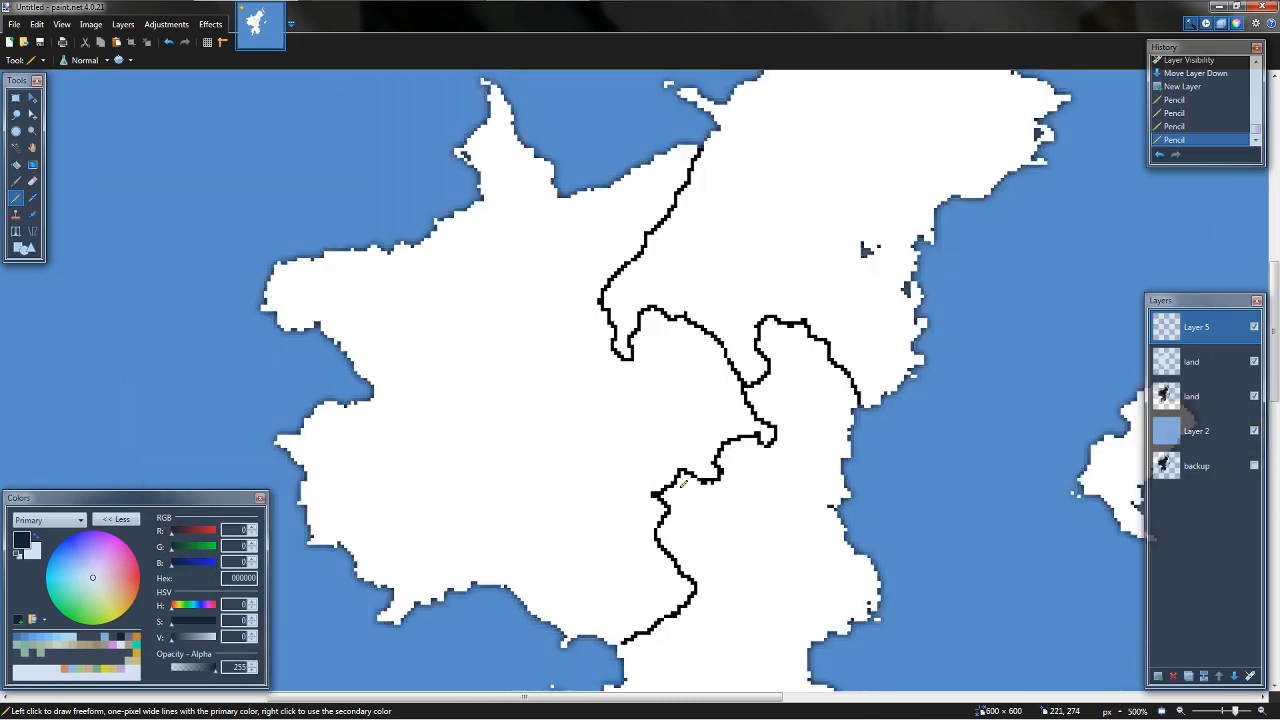
scroll(726, 420, "up", 10)
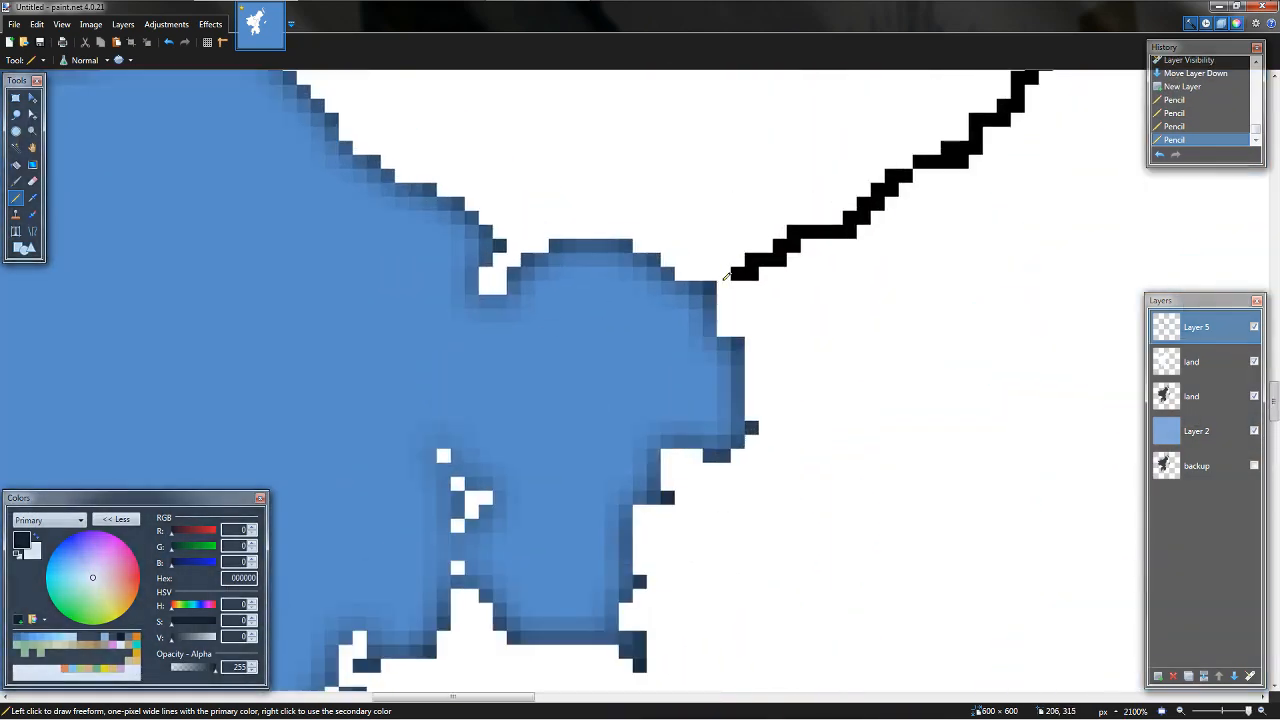
left_click(725, 282)
scroll(727, 280, "down", 11)
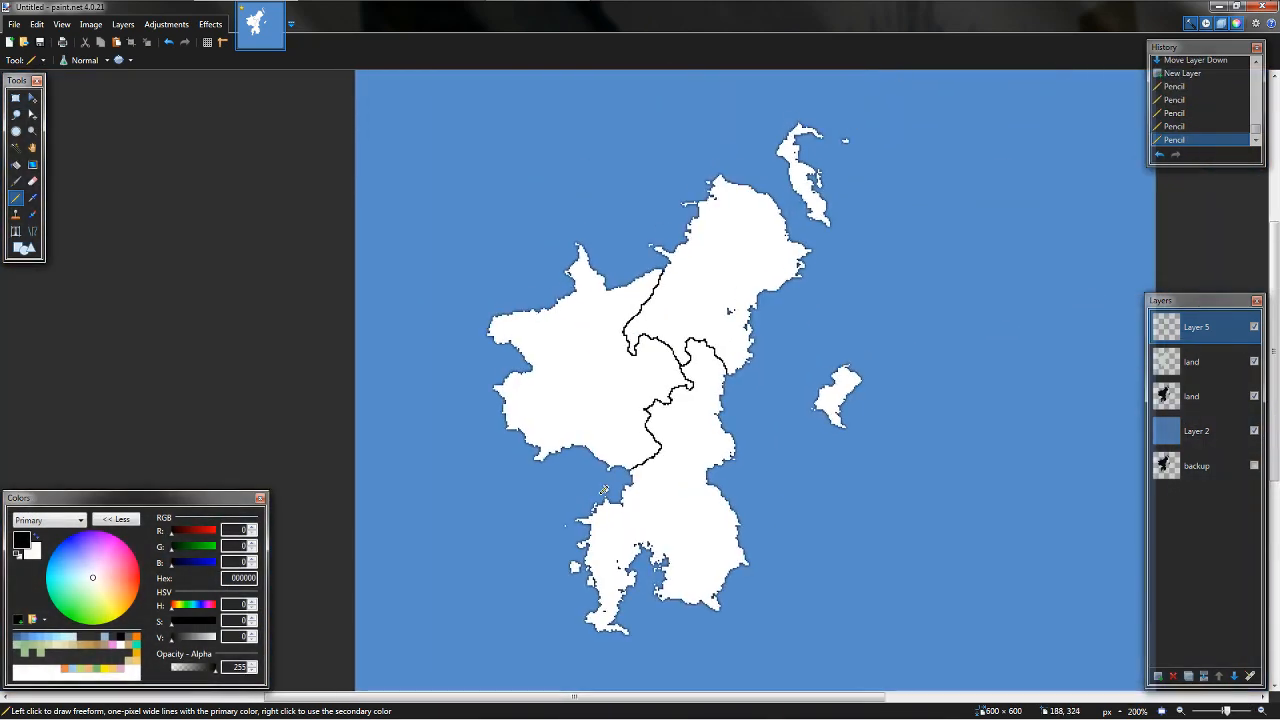
- Set the Paint Bucket to sample the whole image instead of only the active layer
key("f")
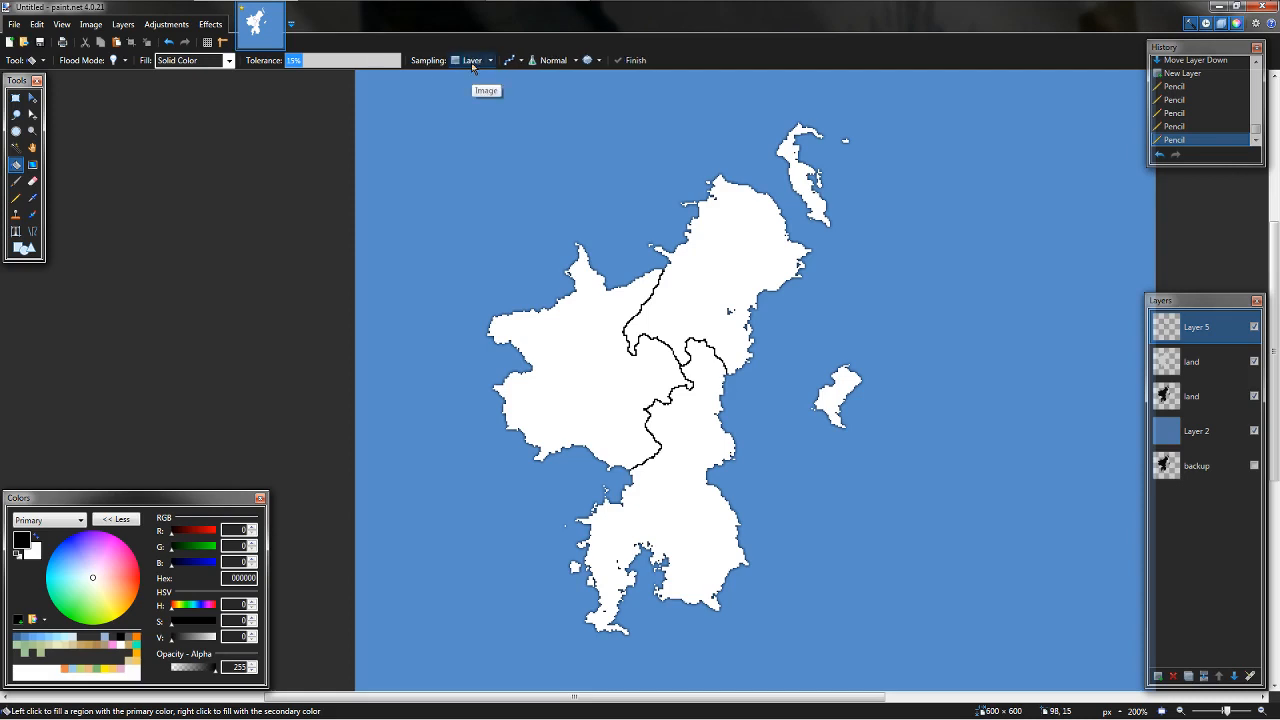
left_click(471, 61)
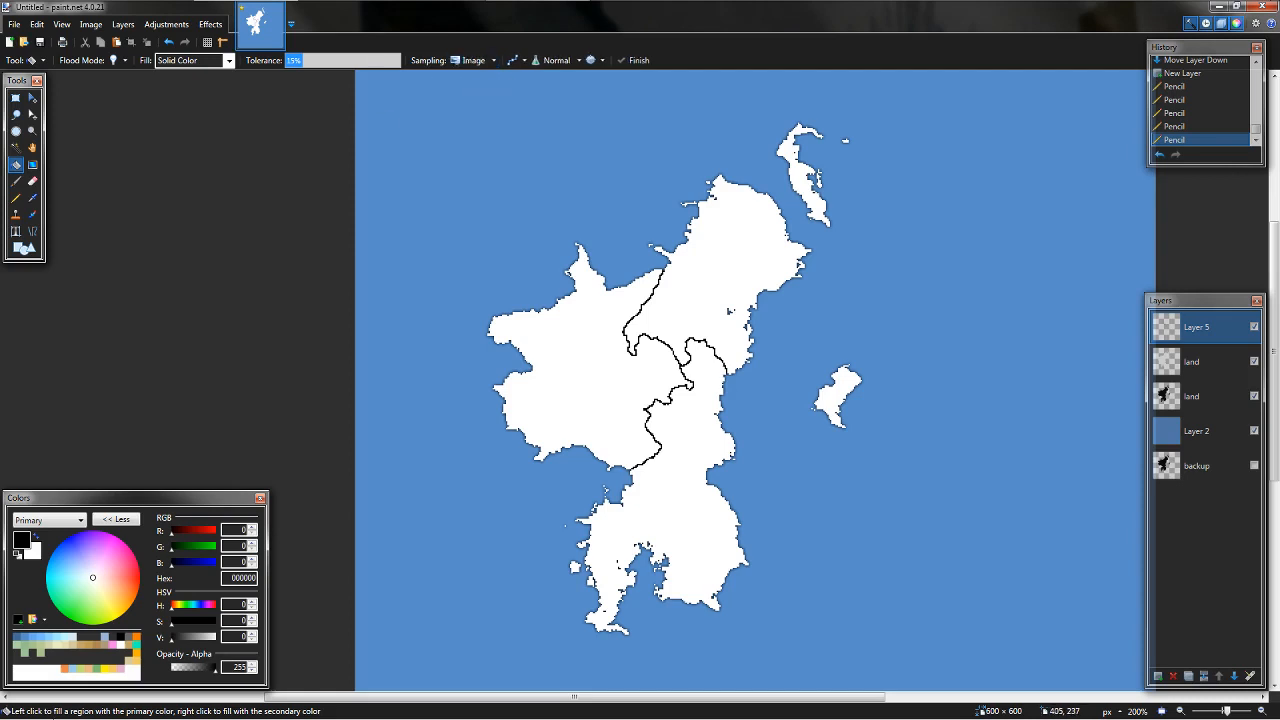
left_click_drag(626, 421, 633, 447)
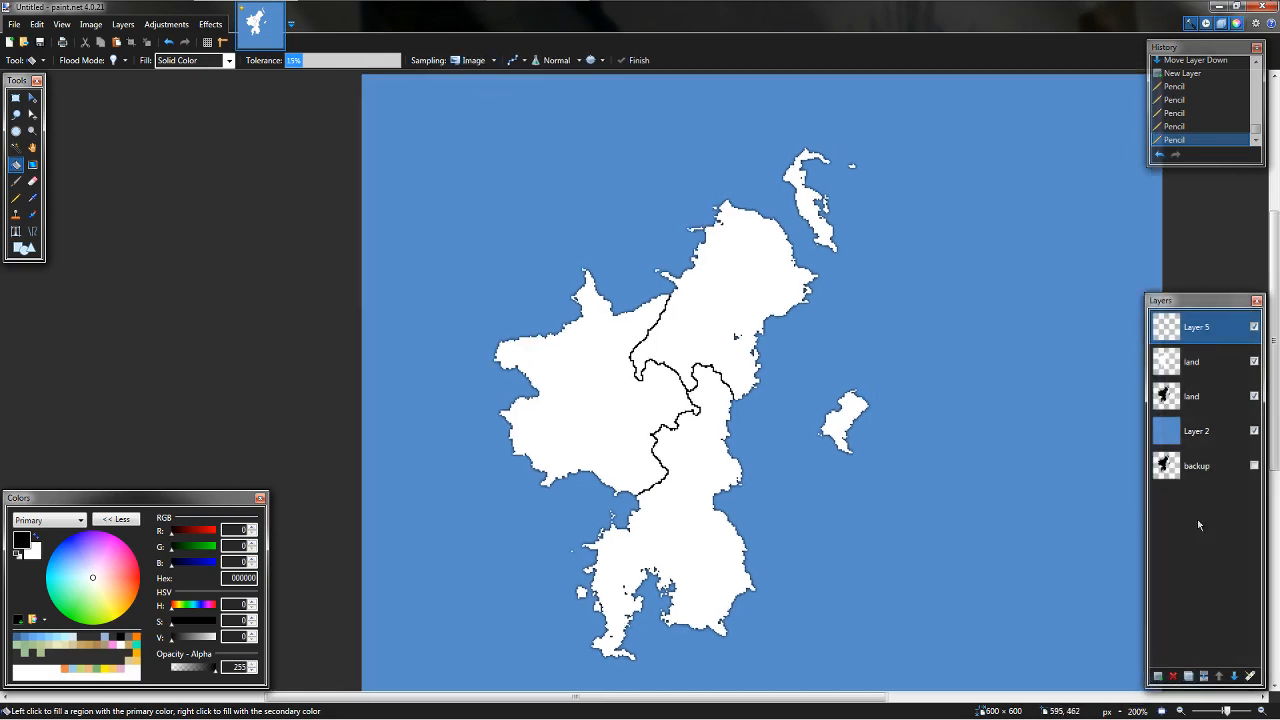
- Rename the border layer "state lines"
double_click(1212, 327)
type("st")
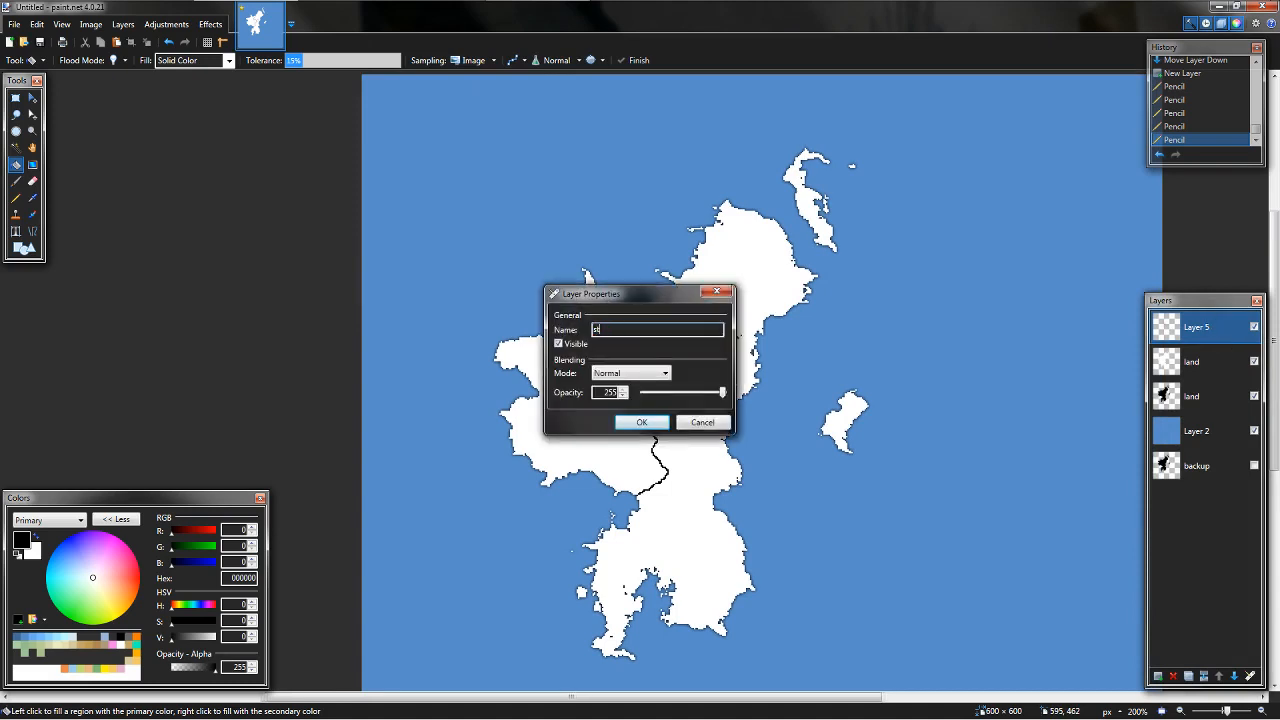
type("ate lines")
key("Return")
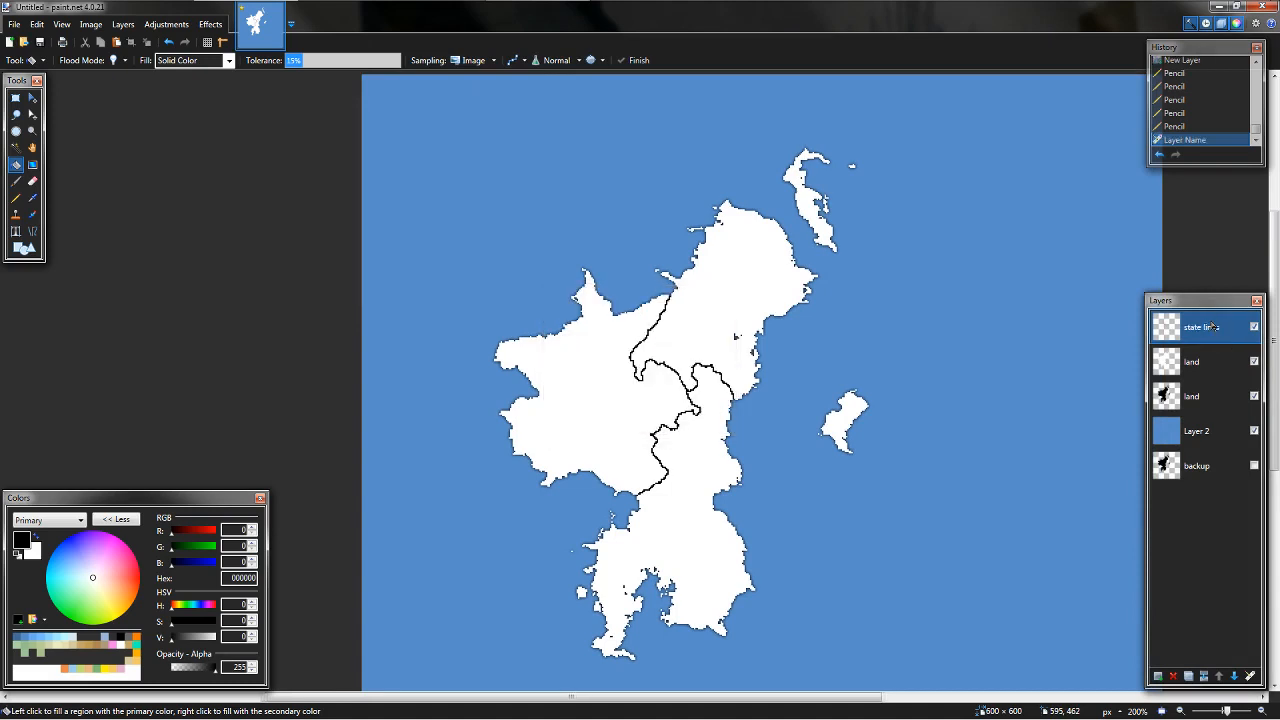
- Add a new layer above the state lines and fill the western country with orange EF8947
left_click(1160, 678)
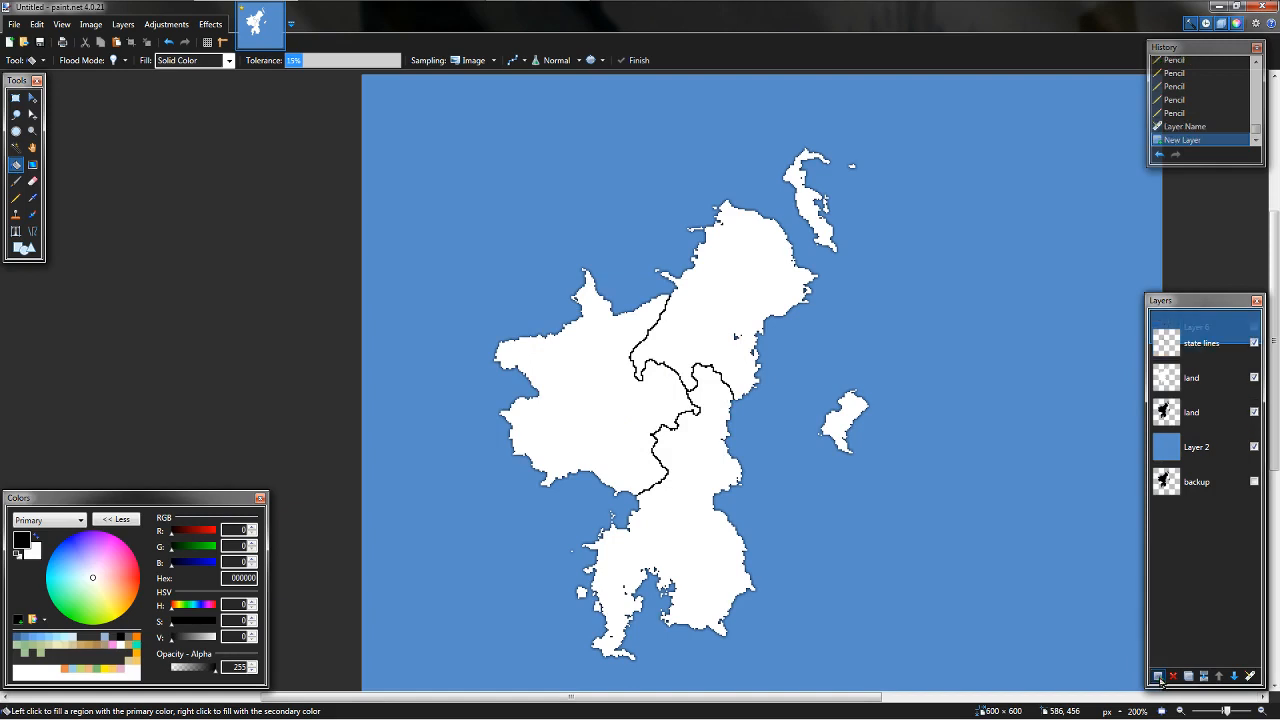
left_click(64, 670)
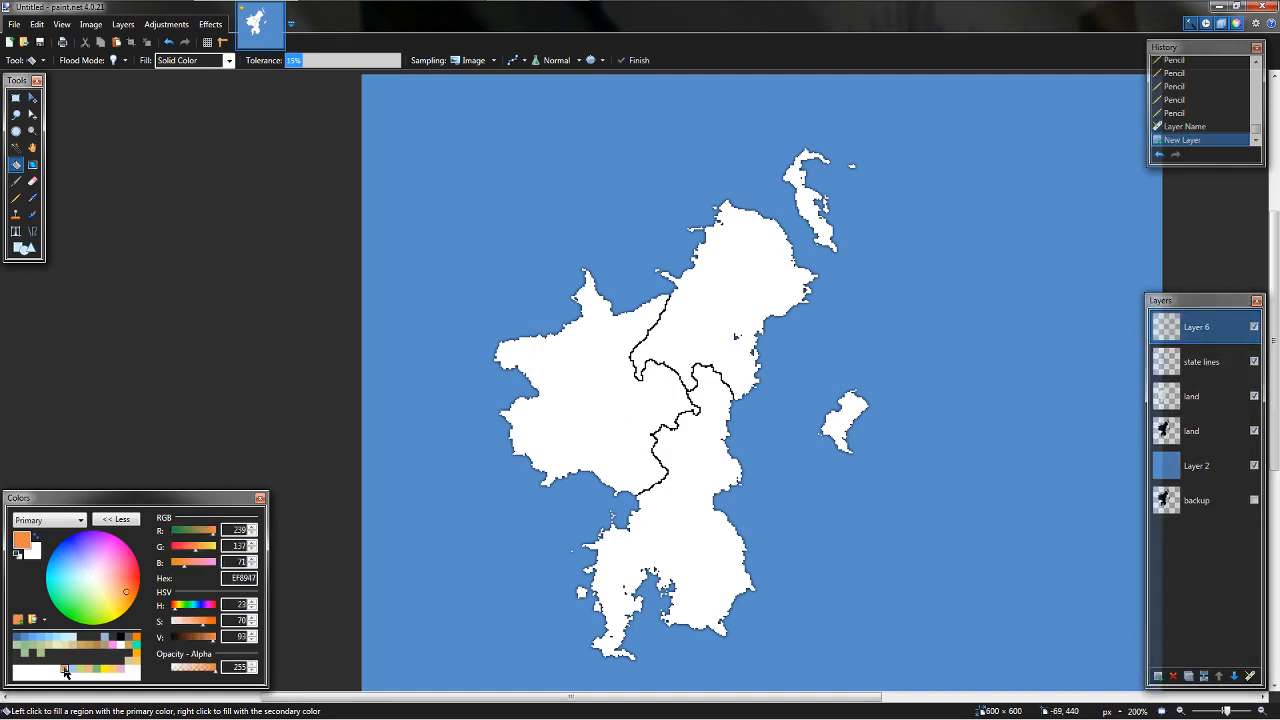
left_click(593, 394)
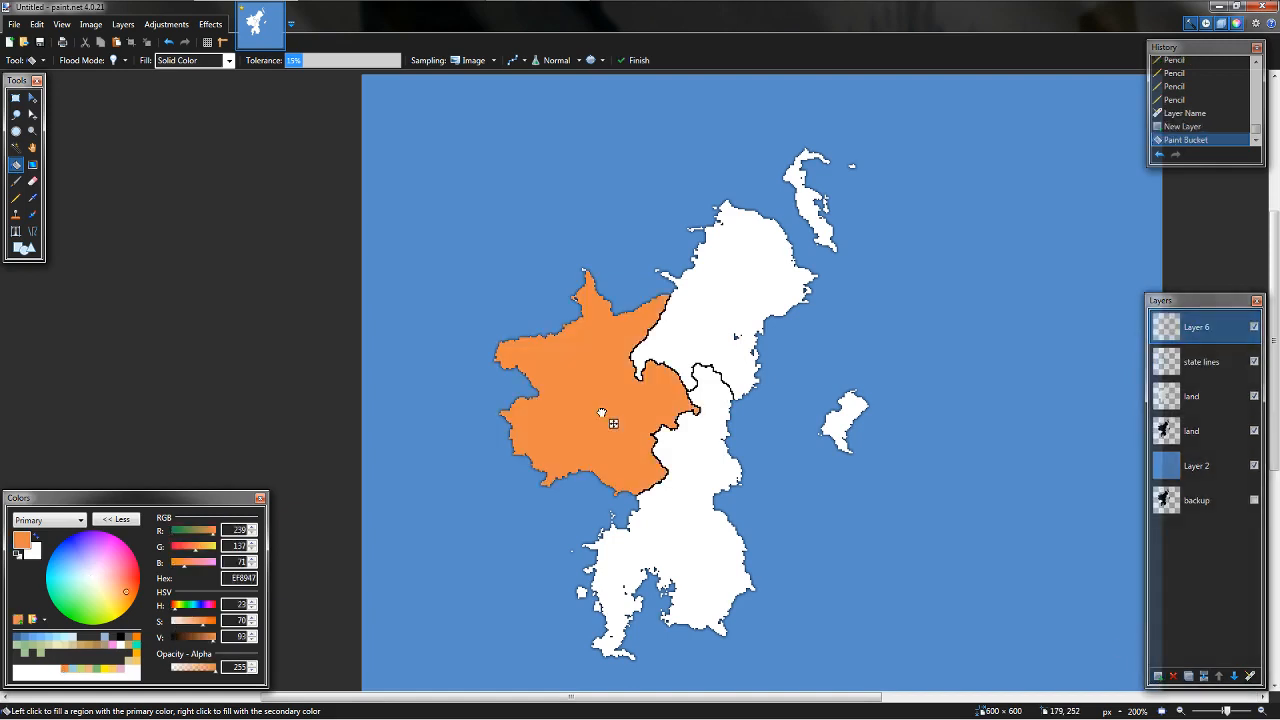
- Fill the northern country and the small white fragments off its northwest coast with light blue 9DD0EB
left_click(76, 668)
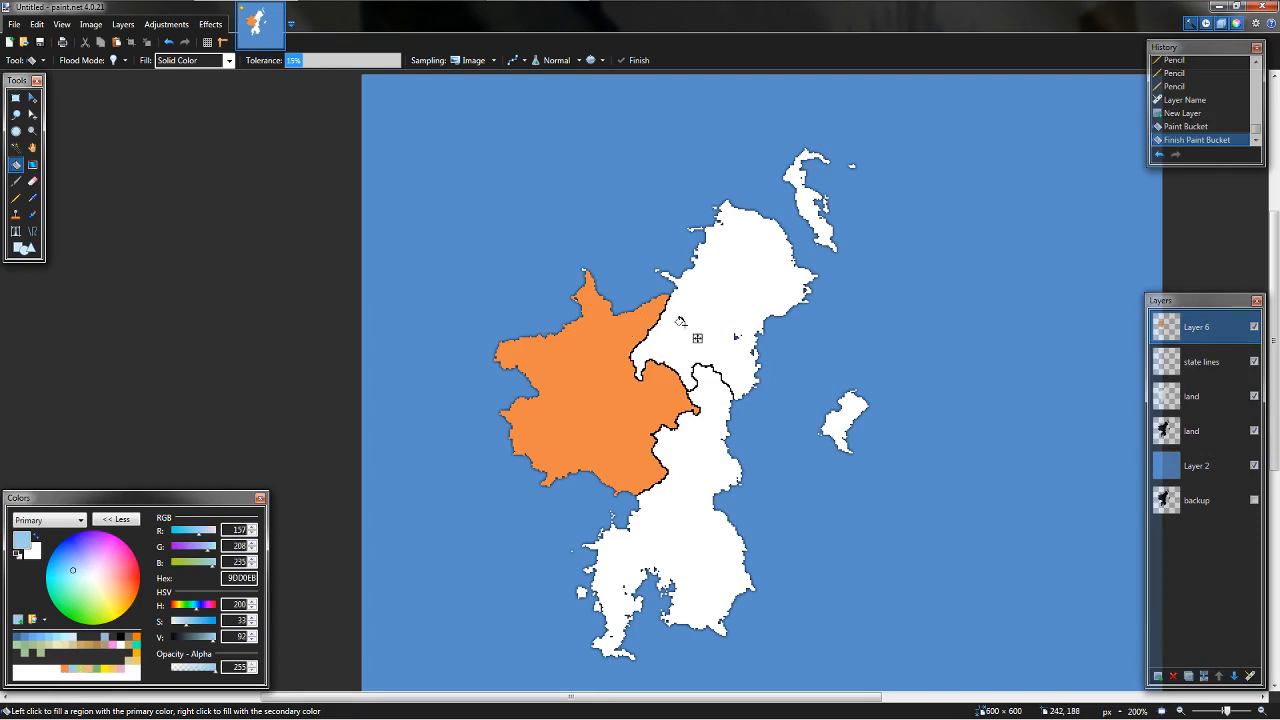
left_click(680, 321)
scroll(664, 281, "up", 5)
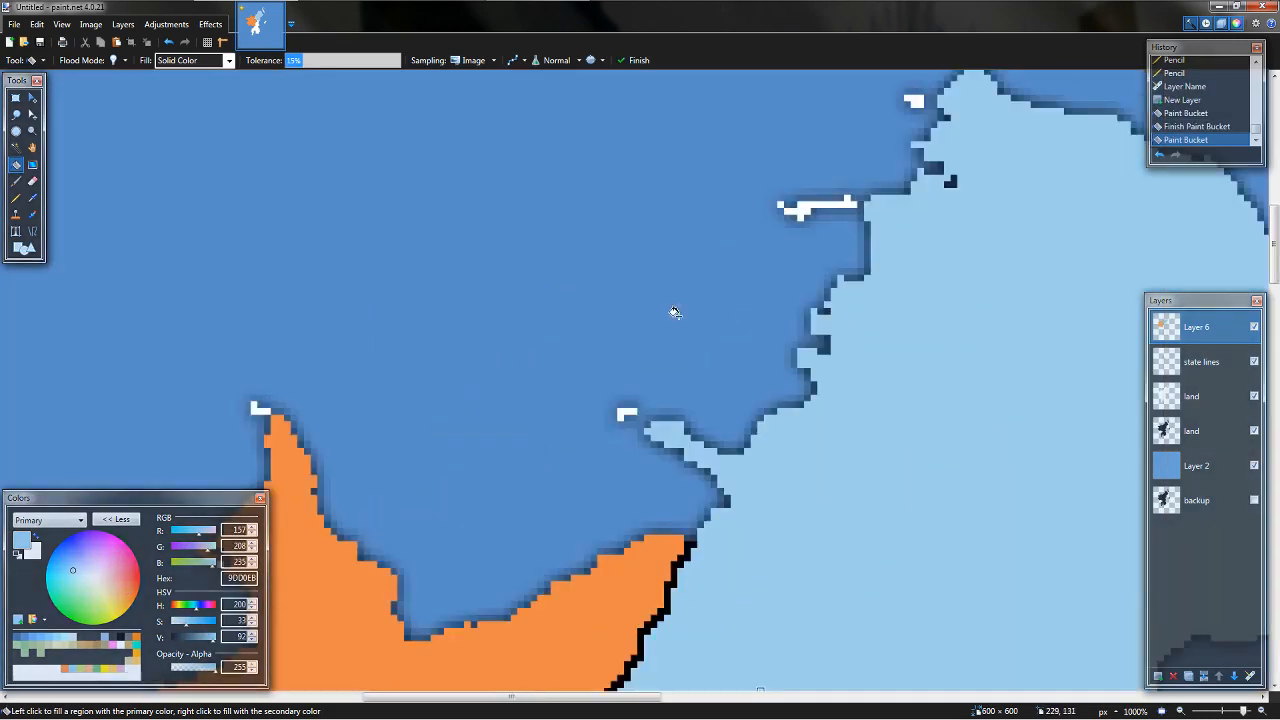
left_click(619, 411)
left_click(788, 206)
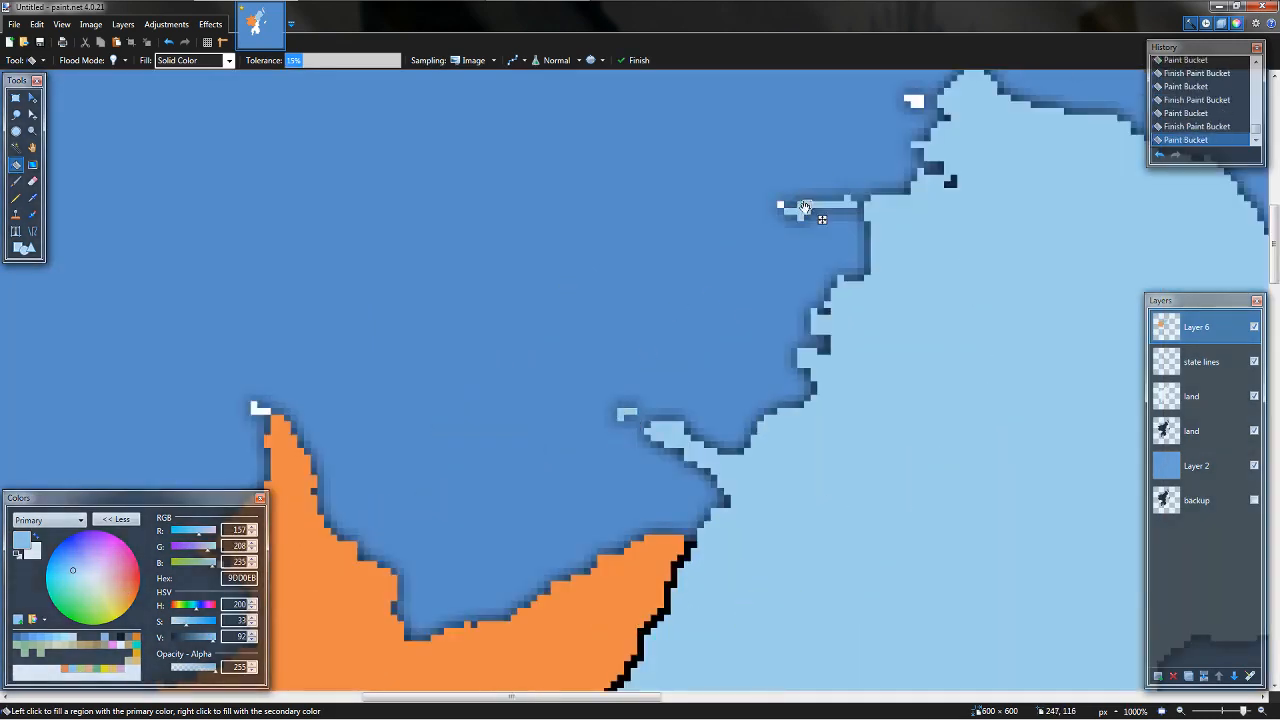
scroll(786, 210, "up", 5)
scroll(440, 352, "down", 4)
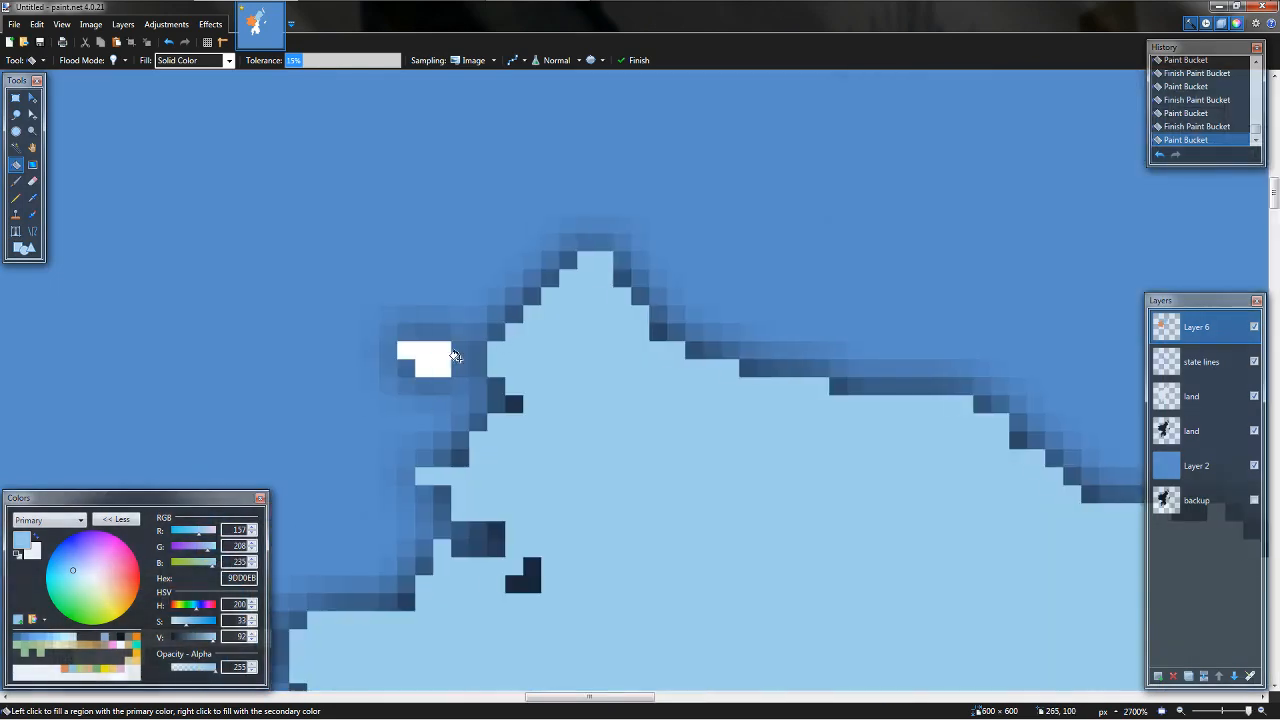
left_click(425, 355)
scroll(651, 460, "down", 4)
scroll(855, 447, "down", 3)
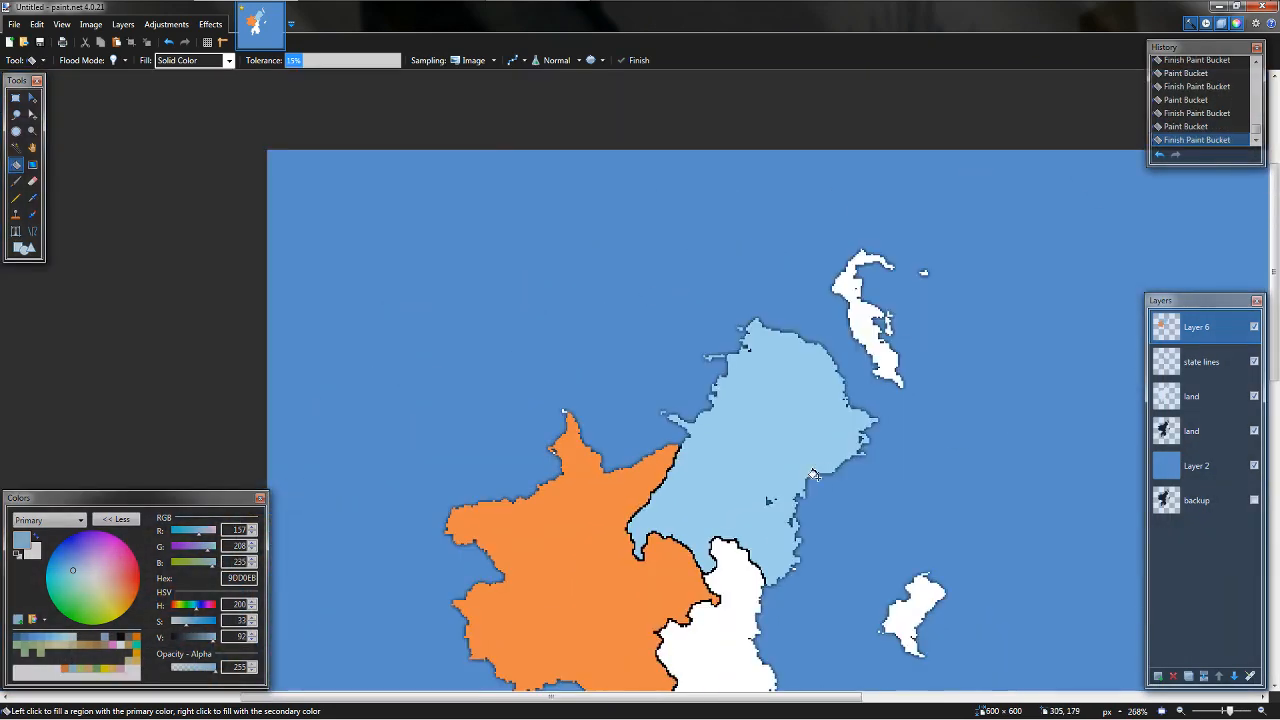
- Fill the southern country and the islet off its west coast with pink DFACCB
scroll(405, 525, "down", 5)
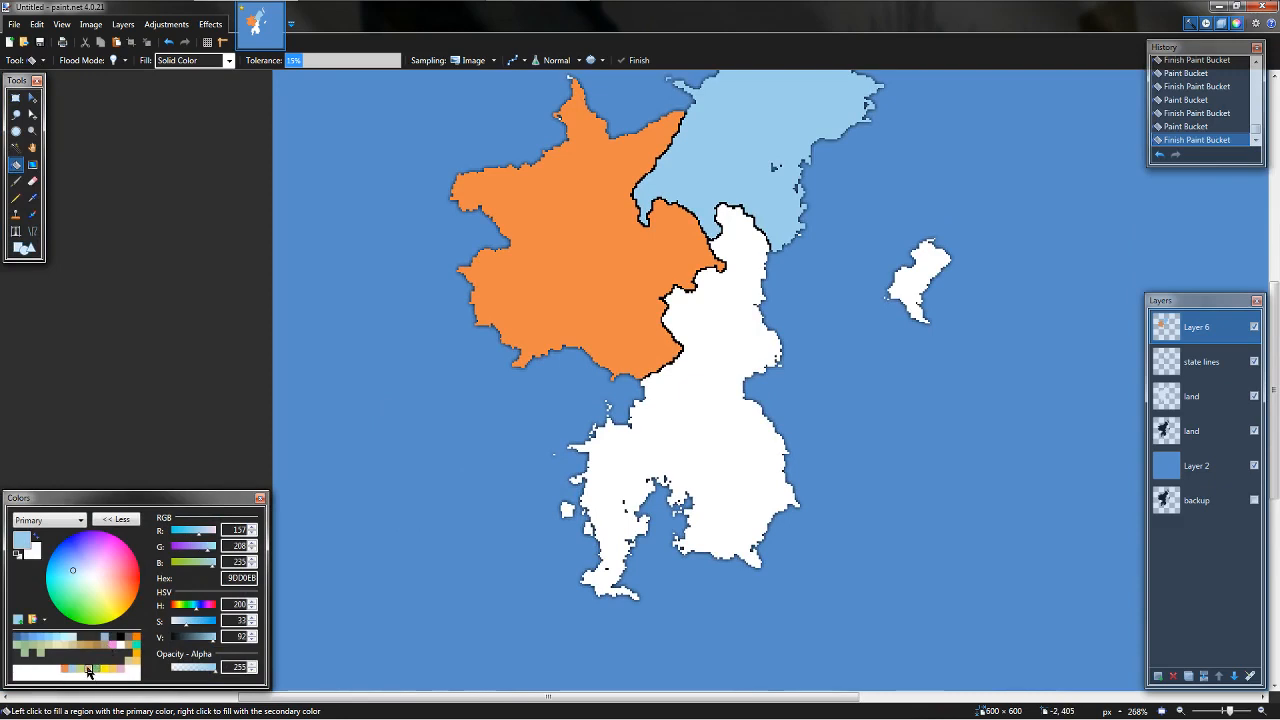
left_click(122, 672)
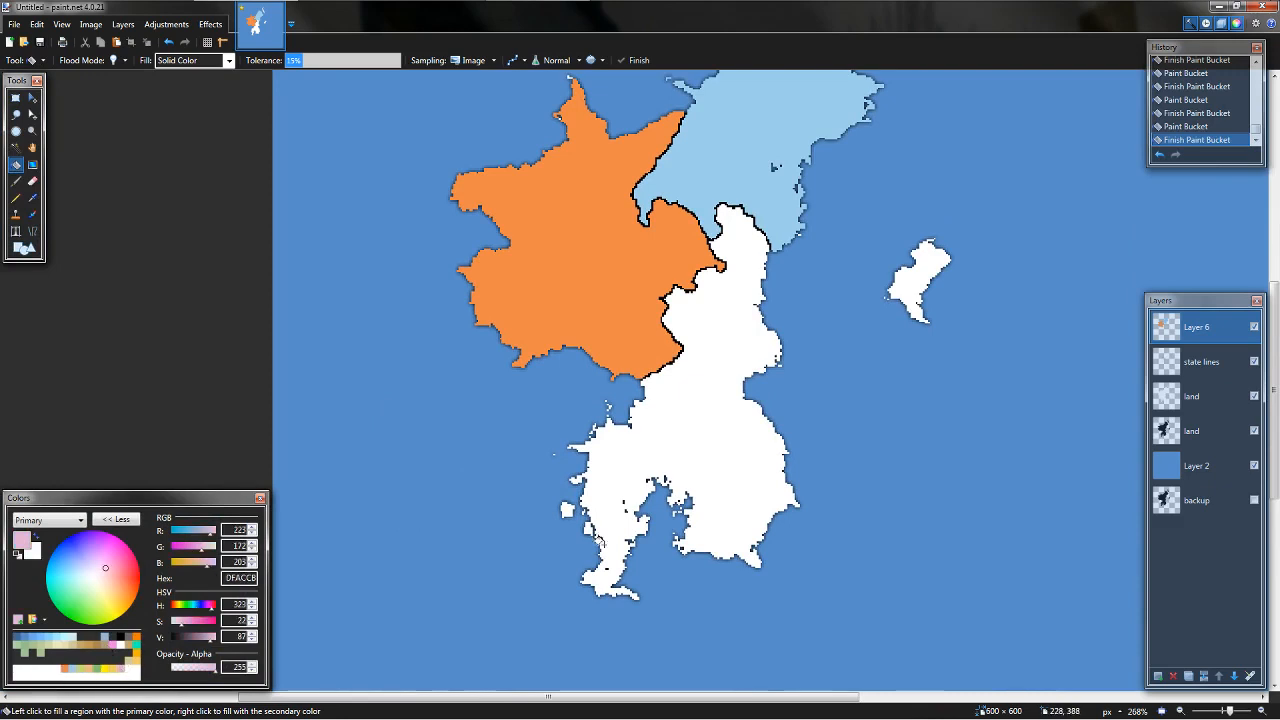
left_click(680, 498)
scroll(740, 430, "up", 5)
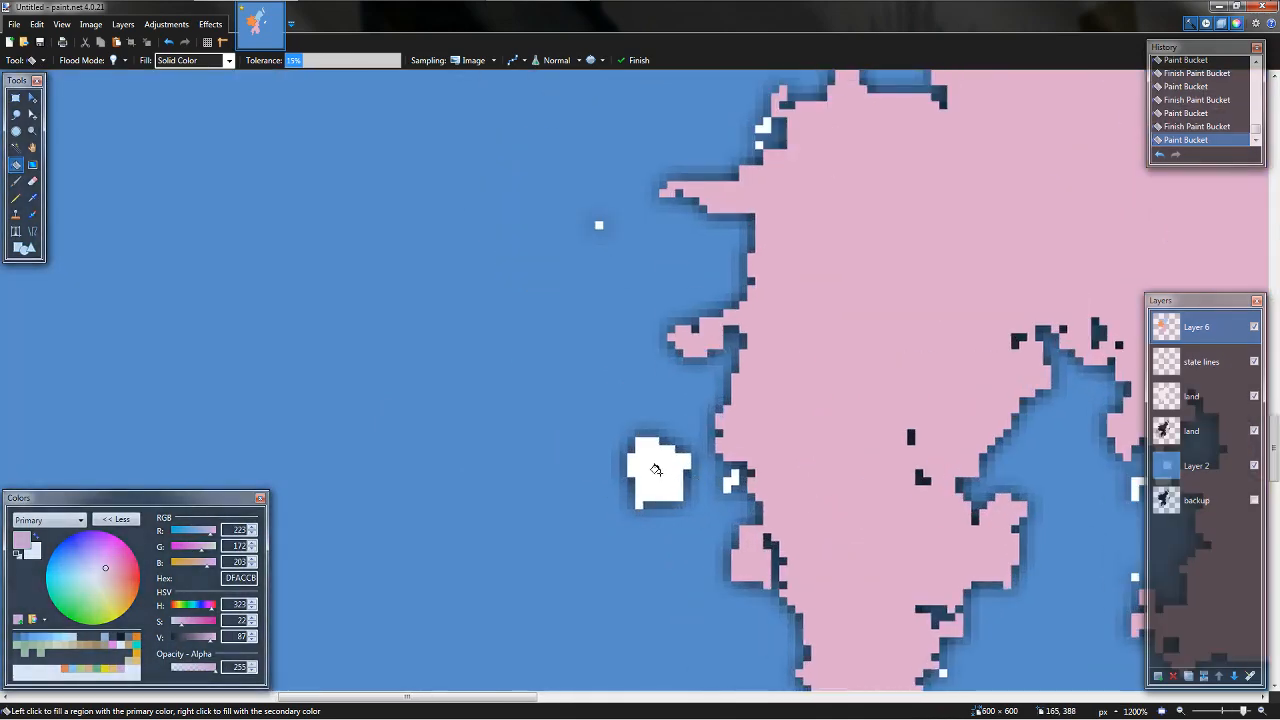
left_click(660, 478)
scroll(705, 444, "up", 3)
- Fill the small eastern island with green 7CBE74
scroll(705, 444, "down", 6)
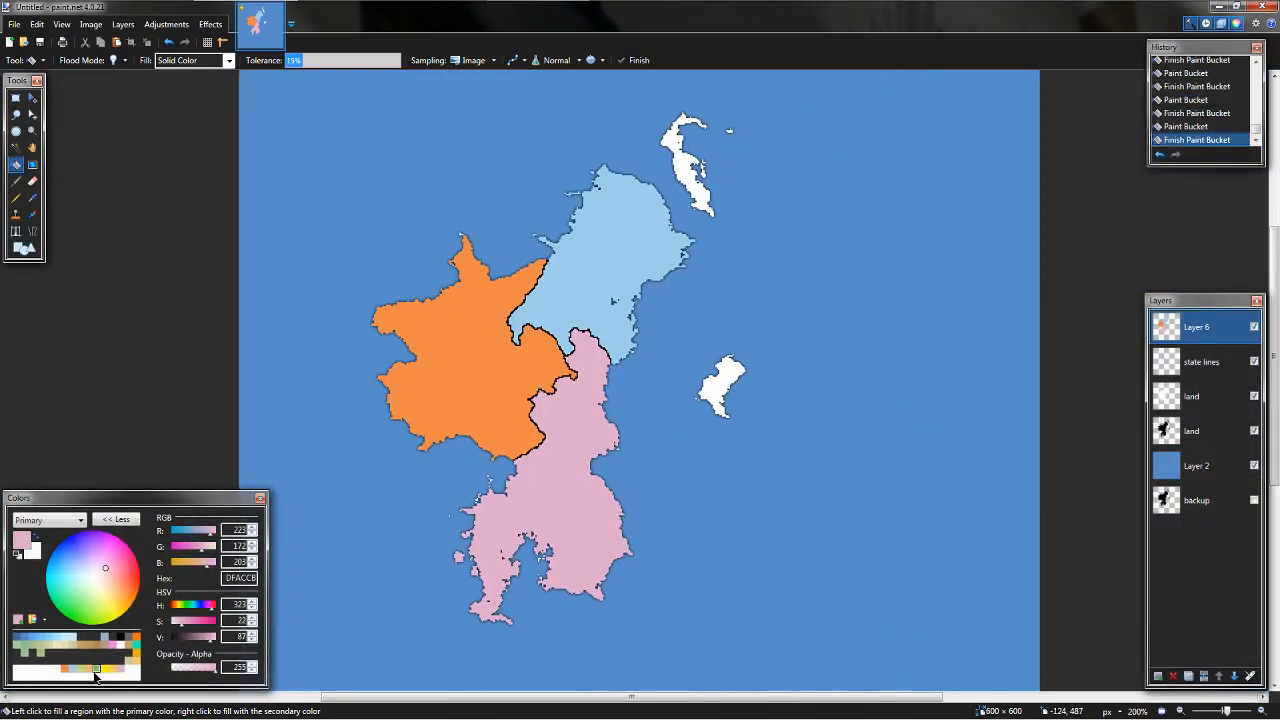
left_click(28, 650)
scroll(704, 390, "up", 7)
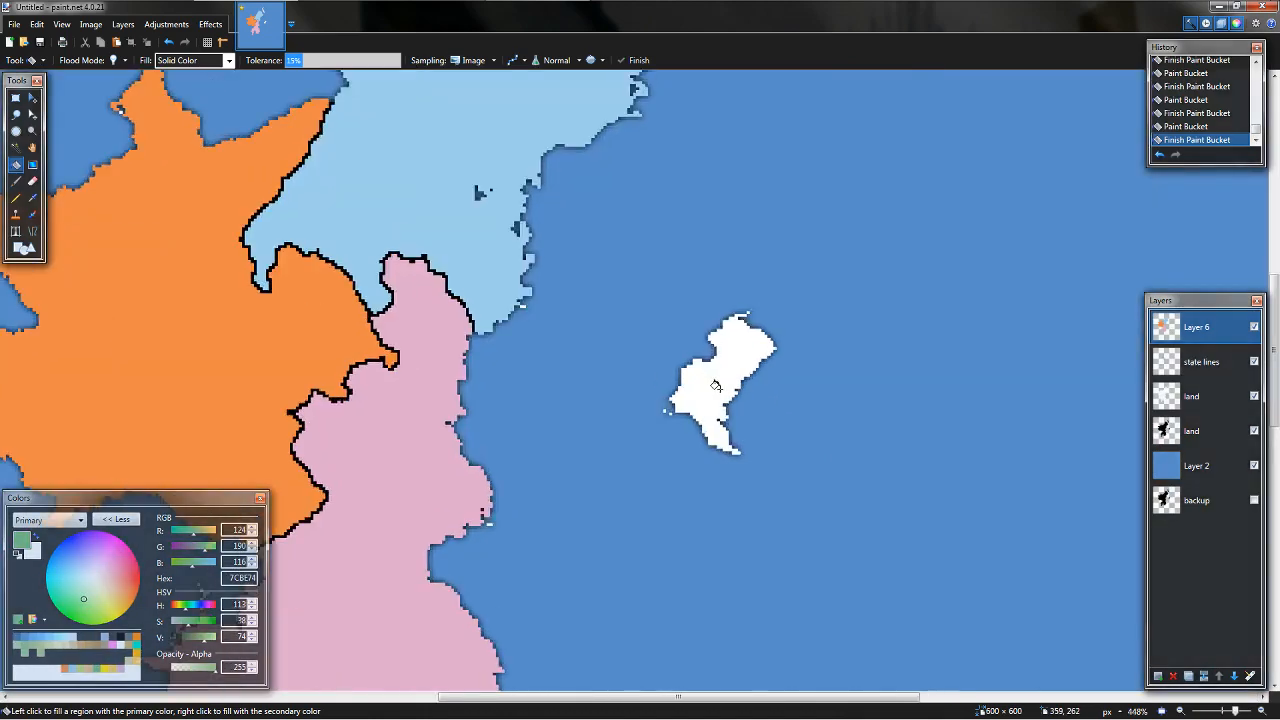
scroll(537, 266, "up", 10)
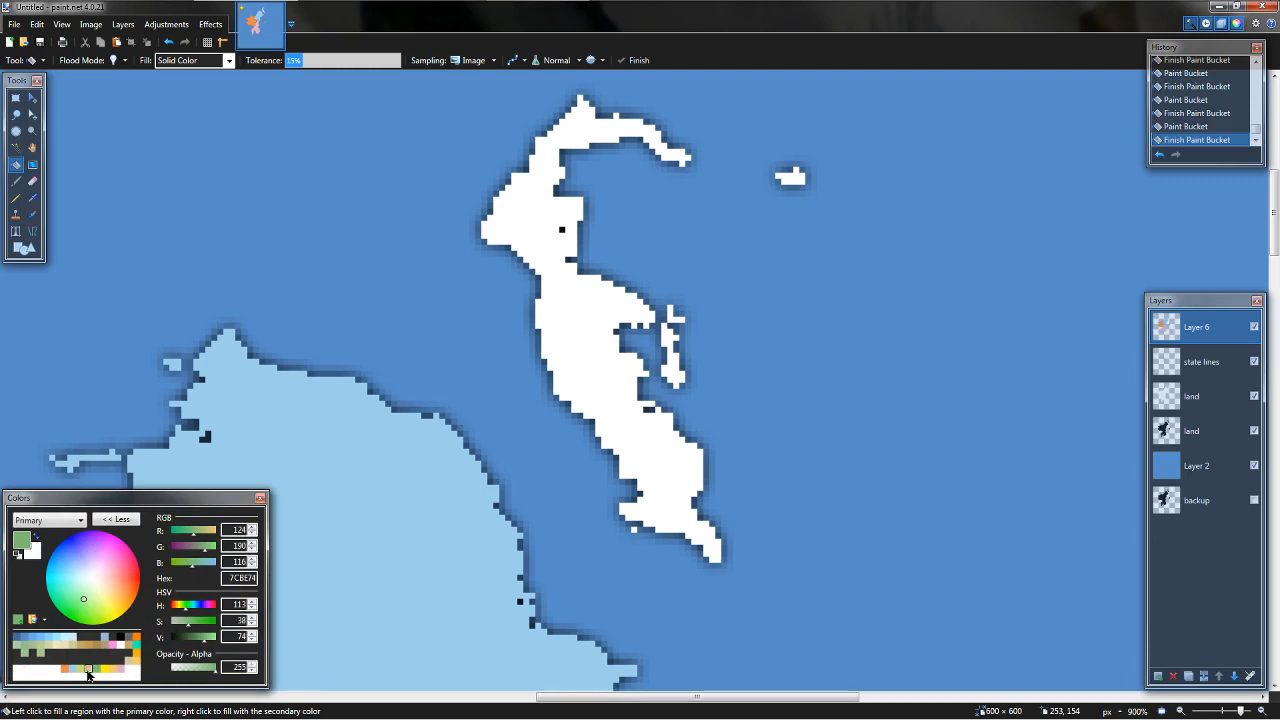
- Fill the northeastern island and its neighbouring islets with tan E9B583
left_click(88, 673)
left_click(586, 337)
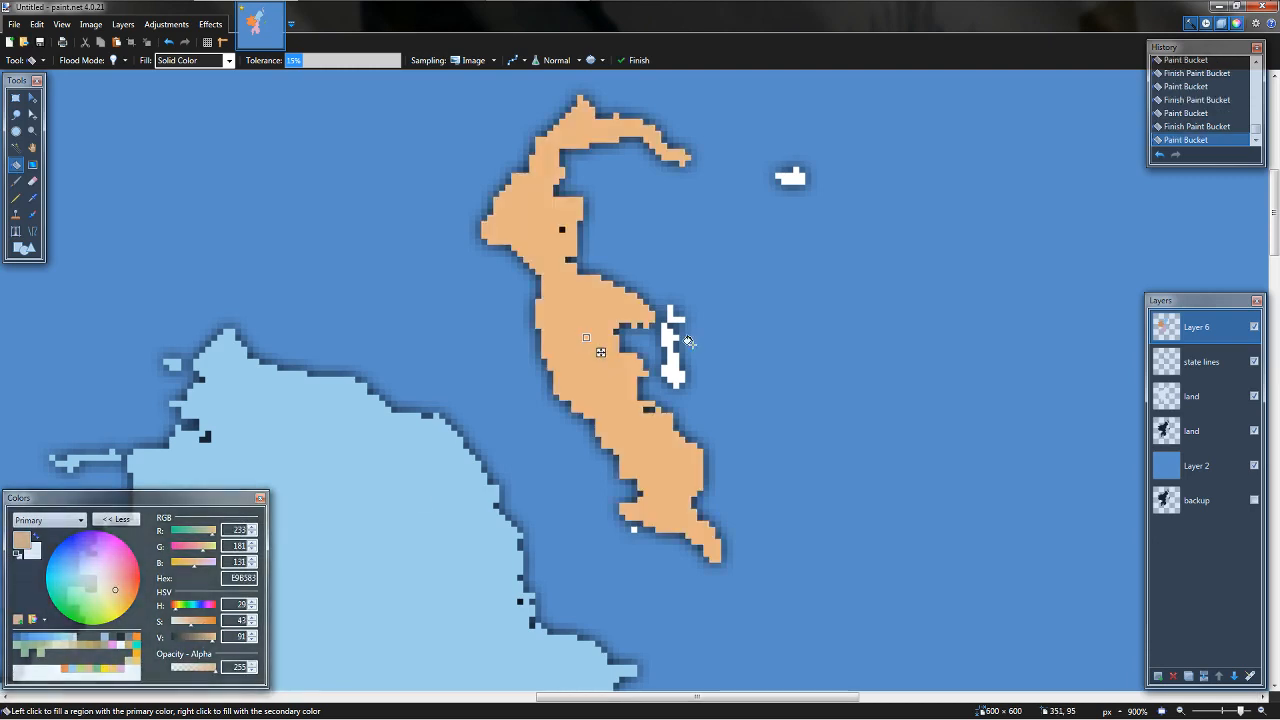
left_click(676, 379)
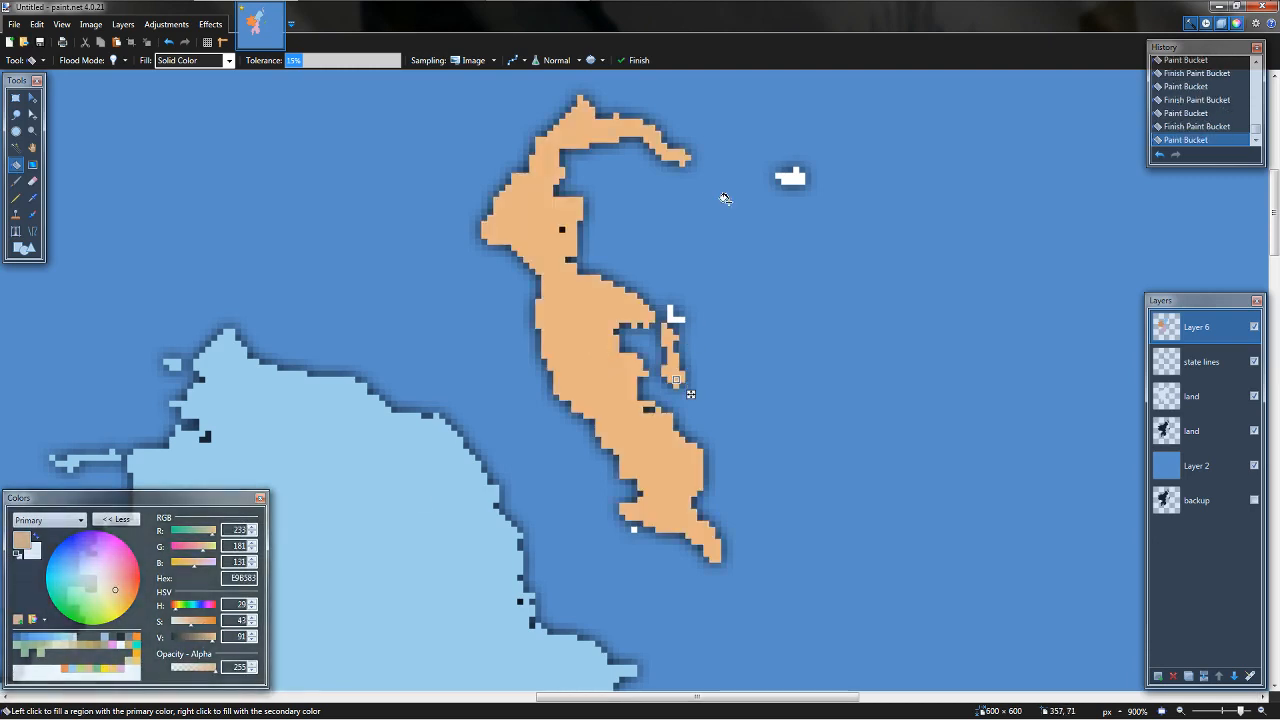
left_click(668, 312)
left_click(788, 177)
- Add a new layer above the country colours and set up the Text tool with black Open Sans at size 12
scroll(752, 428, "down", 12)
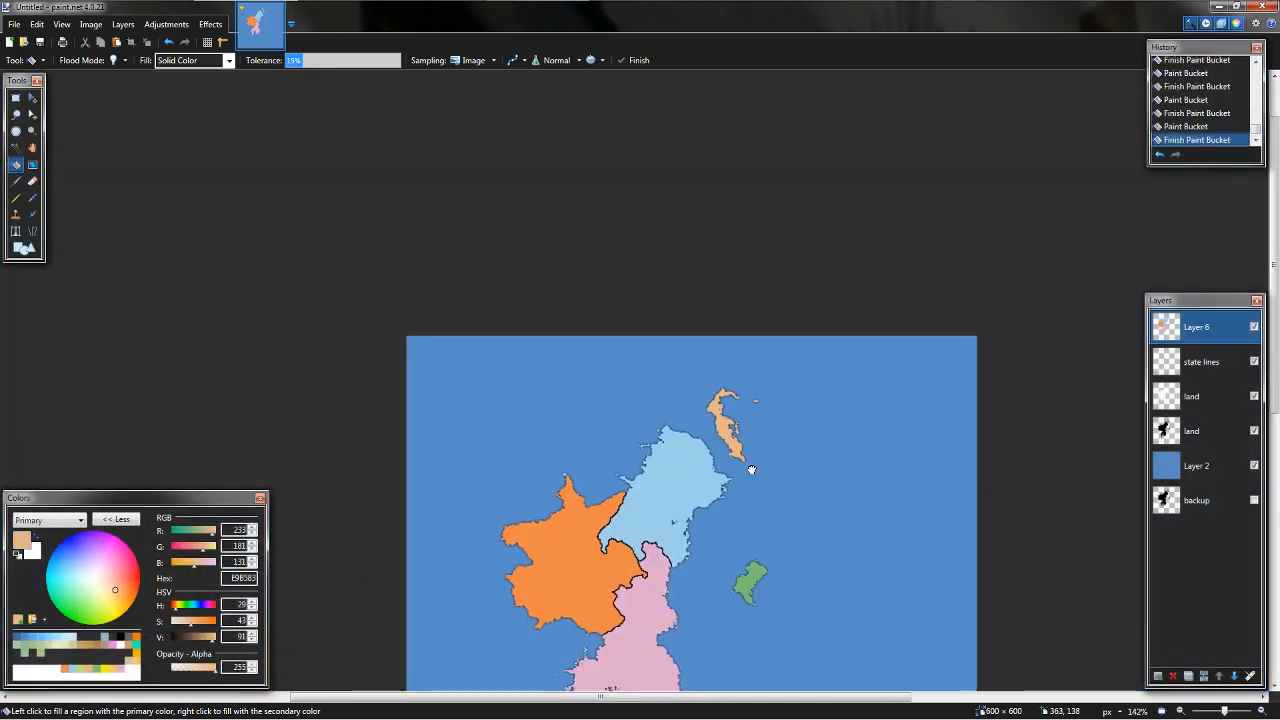
left_click_drag(752, 470, 771, 244)
scroll(772, 276, "up", 2)
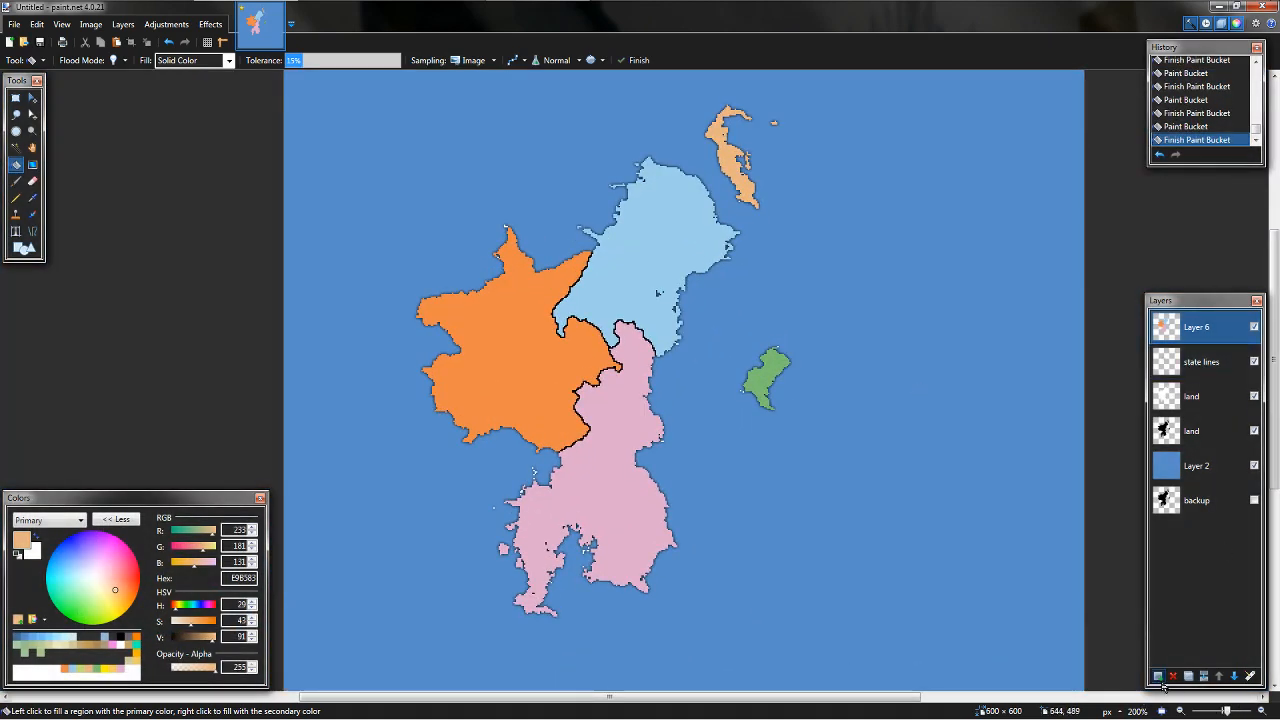
left_click(1158, 677)
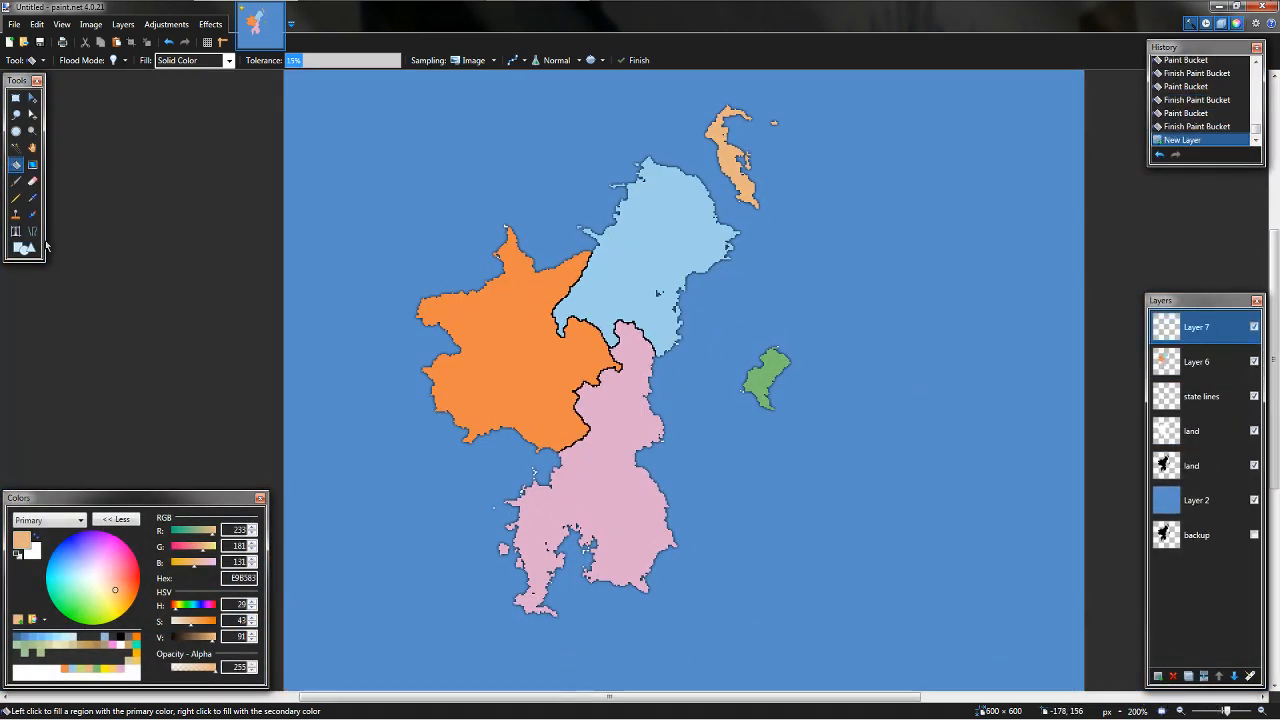
left_click(16, 233)
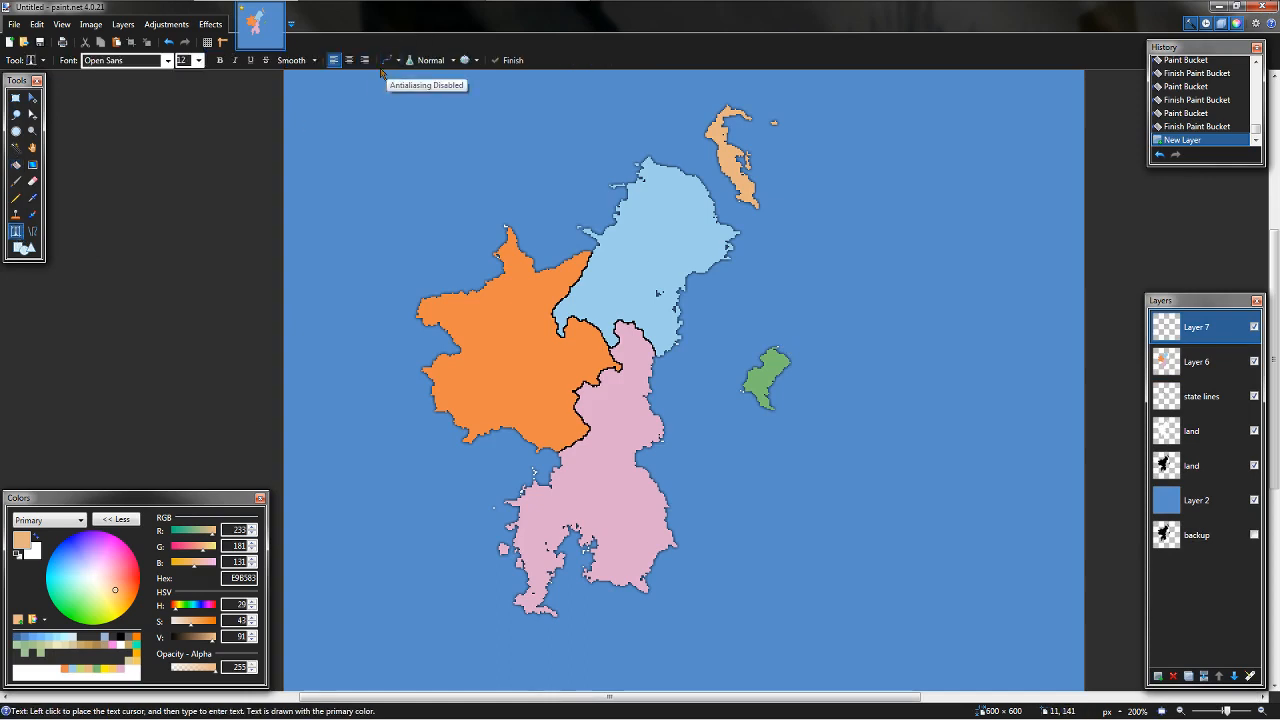
left_click(120, 638)
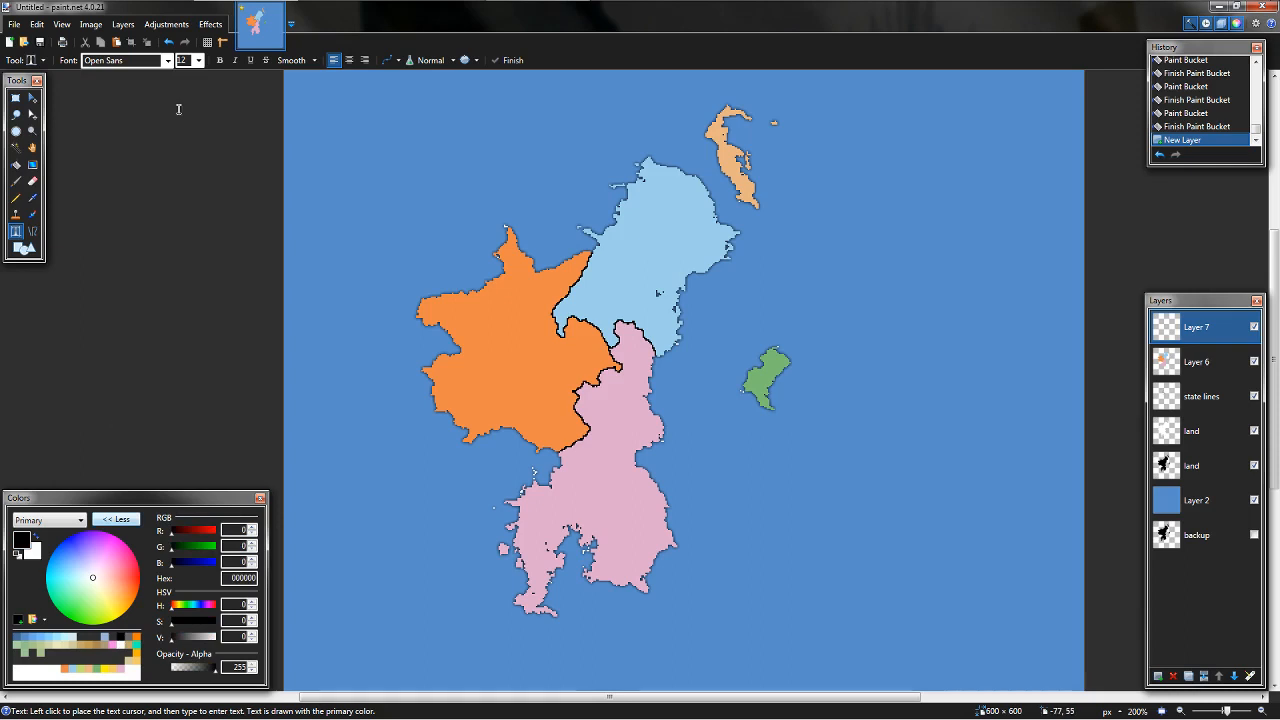
left_click(199, 61)
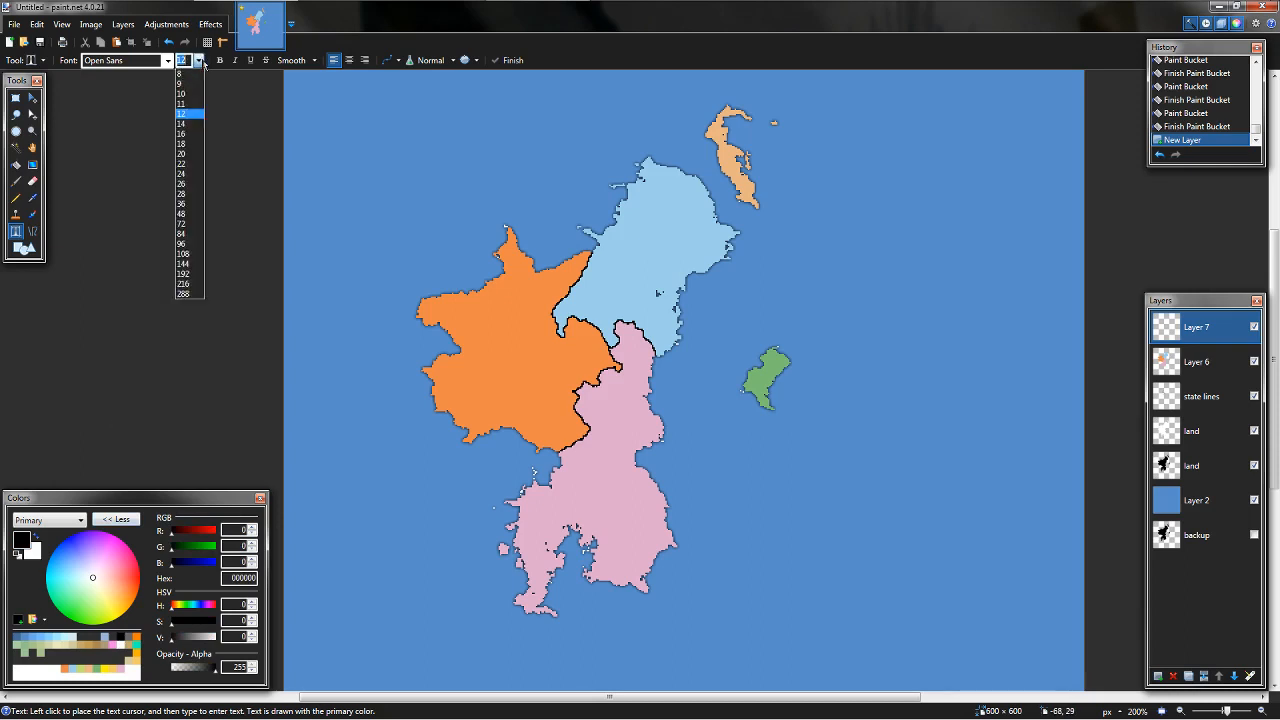
left_click(199, 61)
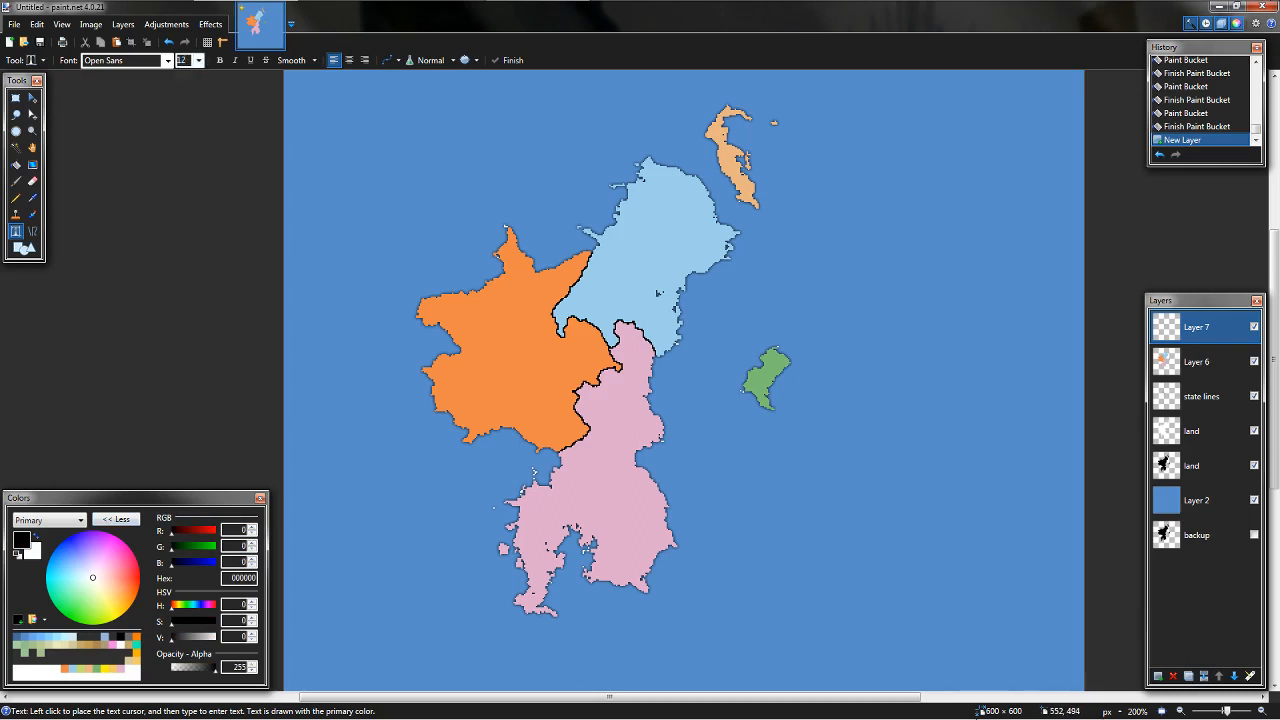
left_click(167, 61)
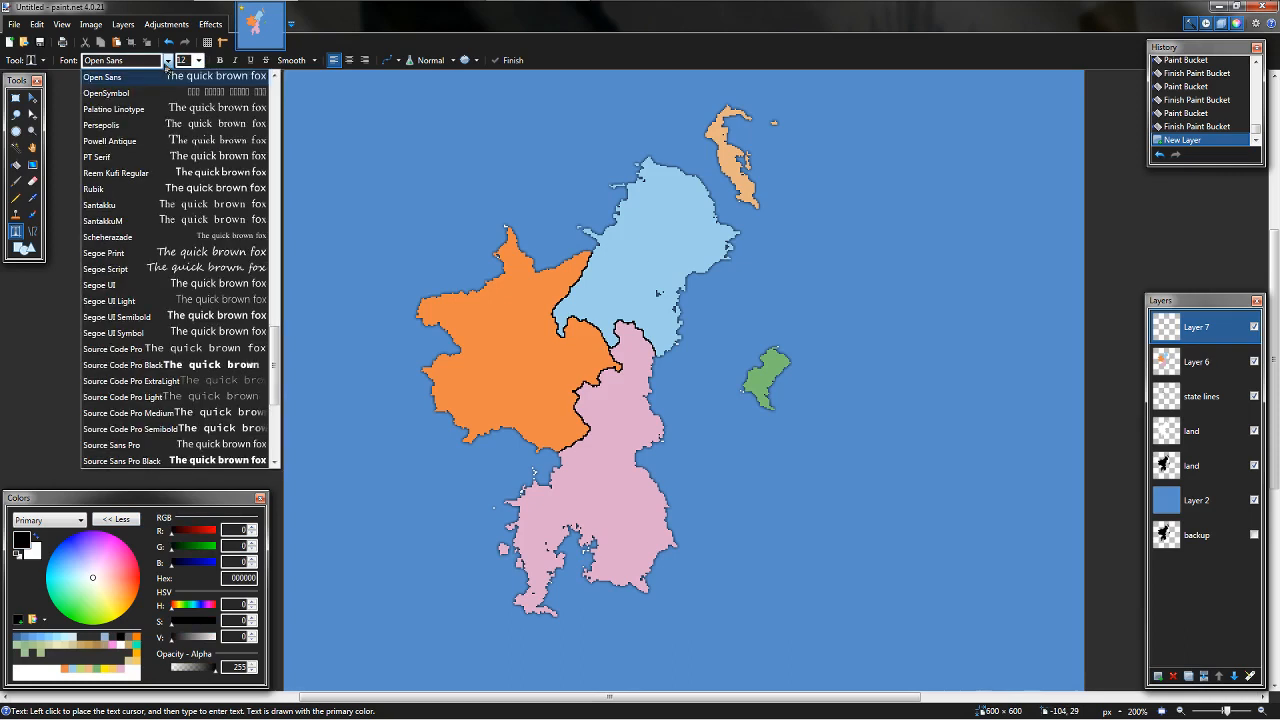
left_click(111, 79)
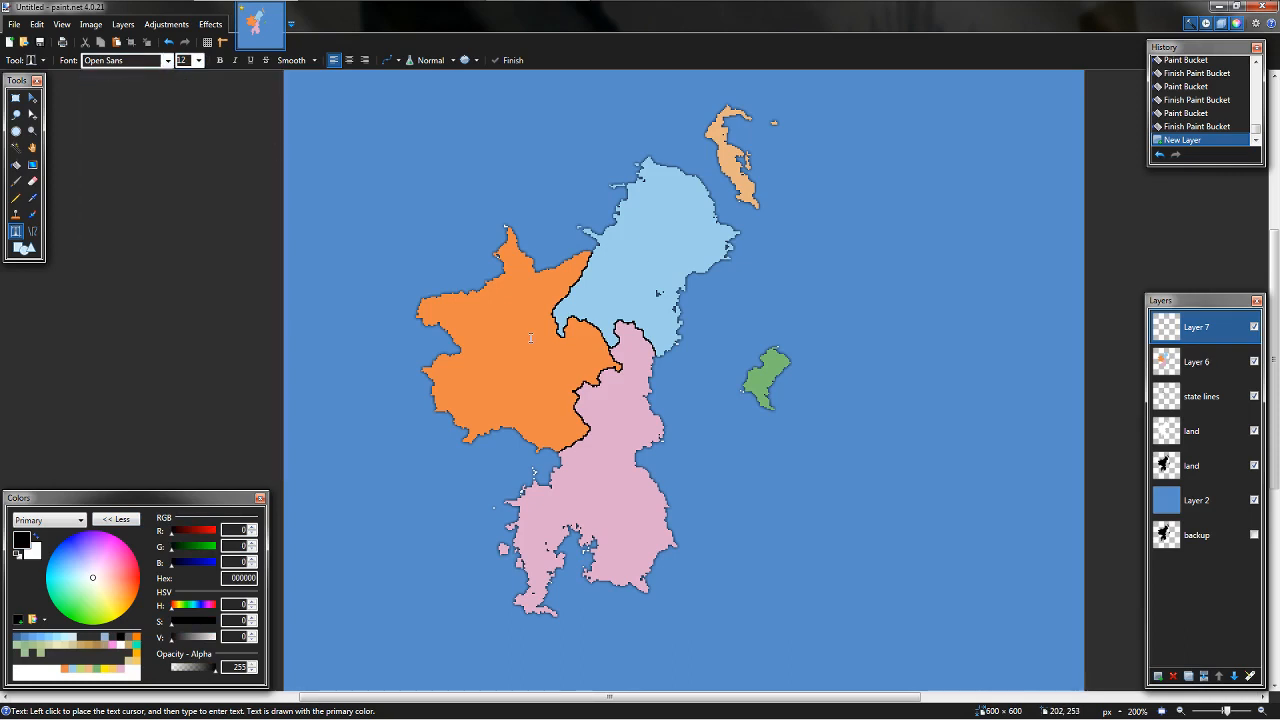
- Label the orange western country "E.G." near its centre
left_click_drag(552, 357, 634, 329)
scroll(589, 335, "up", 2)
left_click(567, 324)
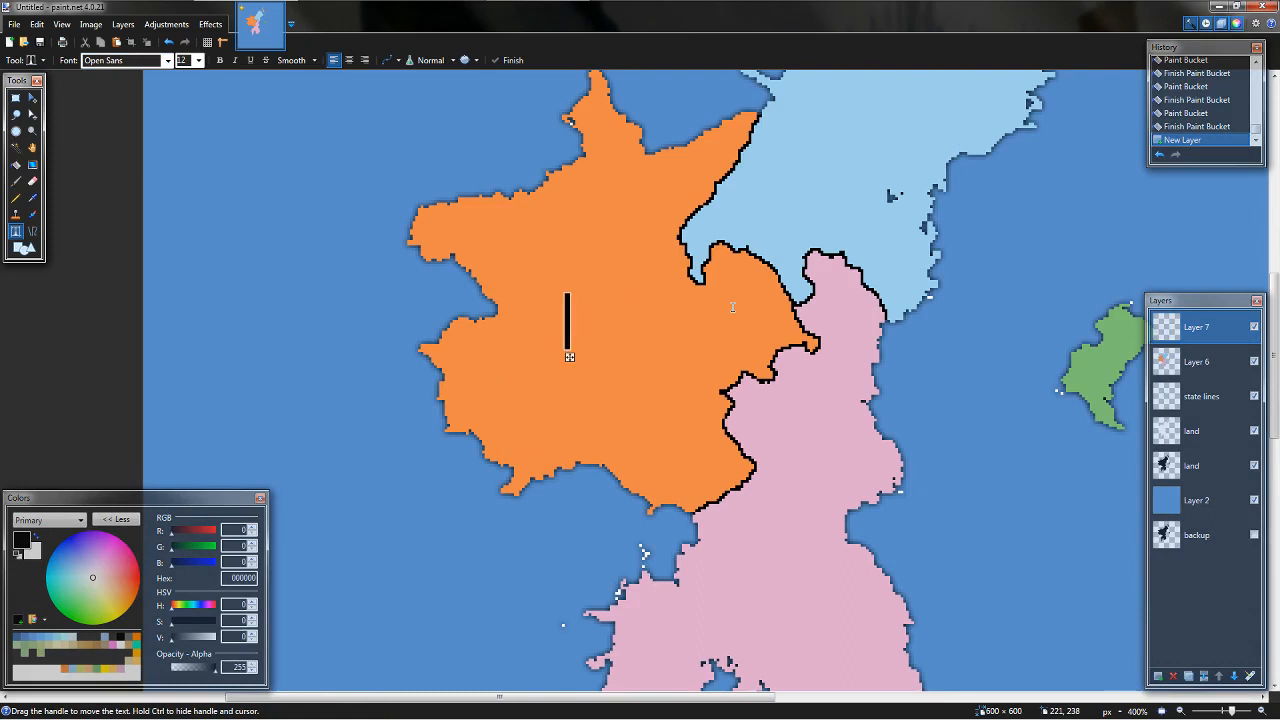
type("Exa")
key("BackSpace")
key("BackSpace")
type(".")
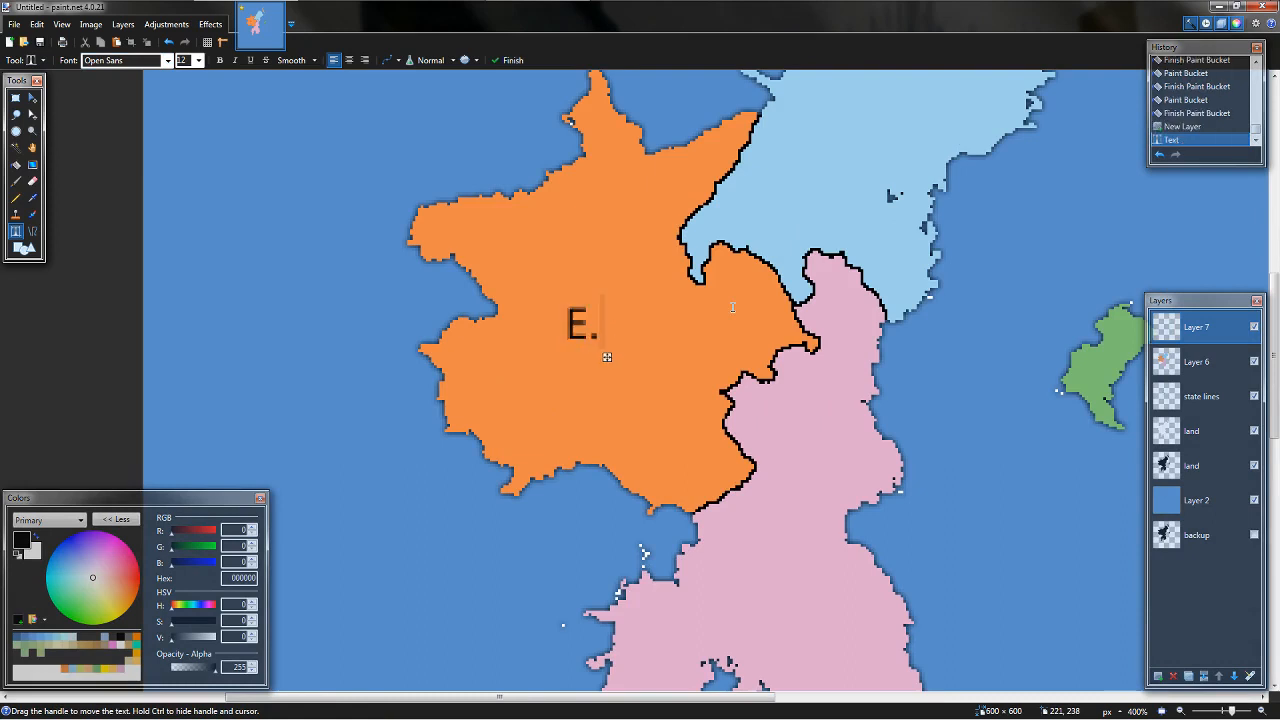
type("G.")
- Label the light blue northern country "I.E." and shift the text slightly east within it
scroll(732, 307, "up", 3)
scroll(732, 307, "left", 3)
left_click(647, 262)
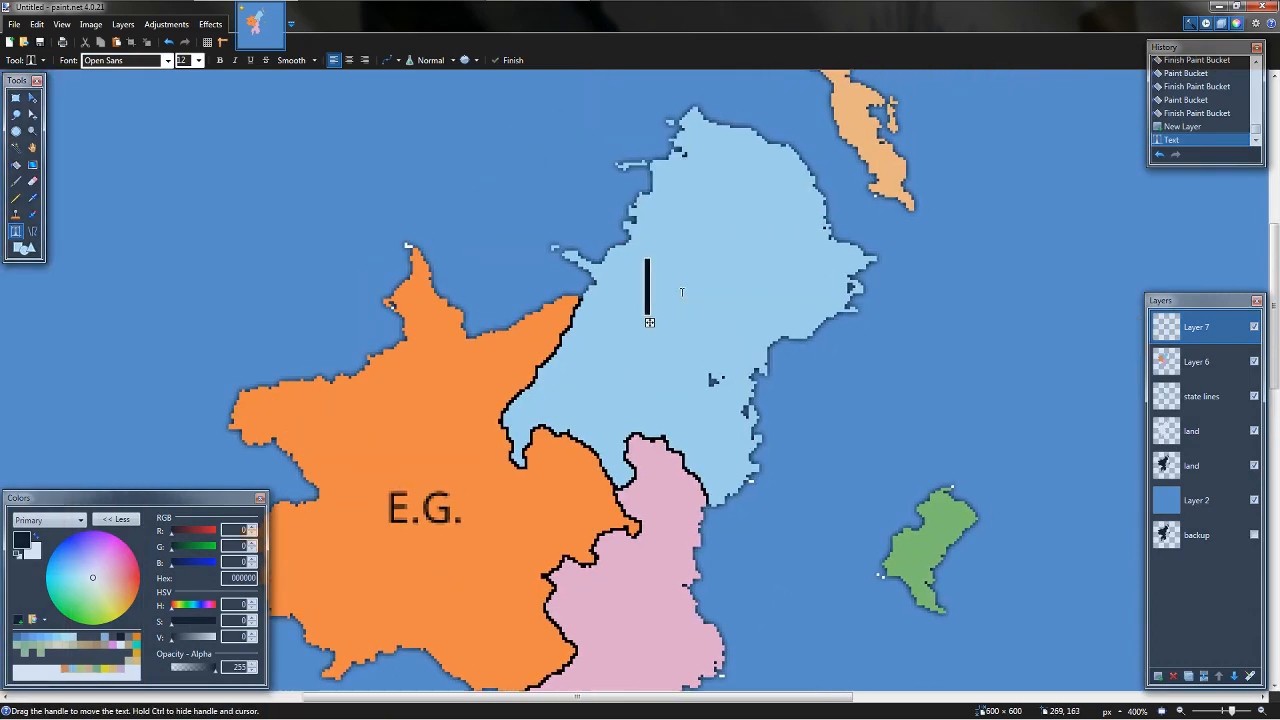
type("I.E.")
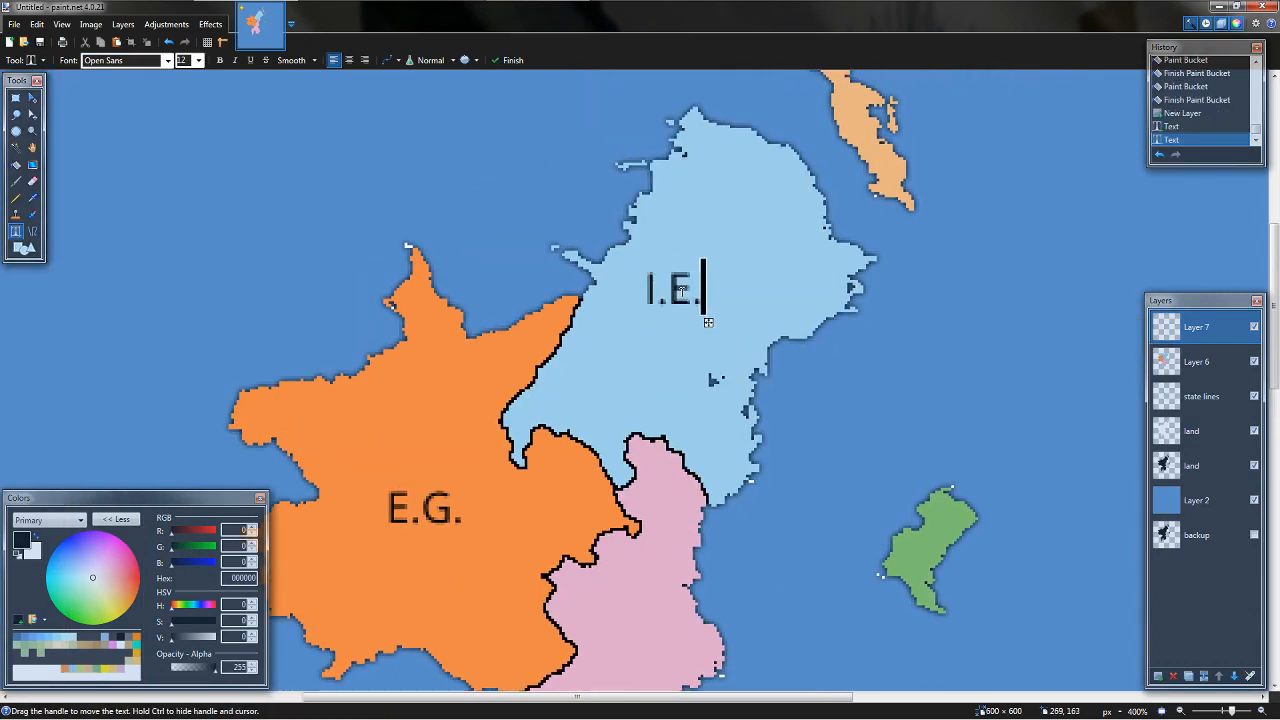
left_click_drag(708, 322, 740, 323)
left_click_drag(578, 365, 655, 2)
key("Escape")
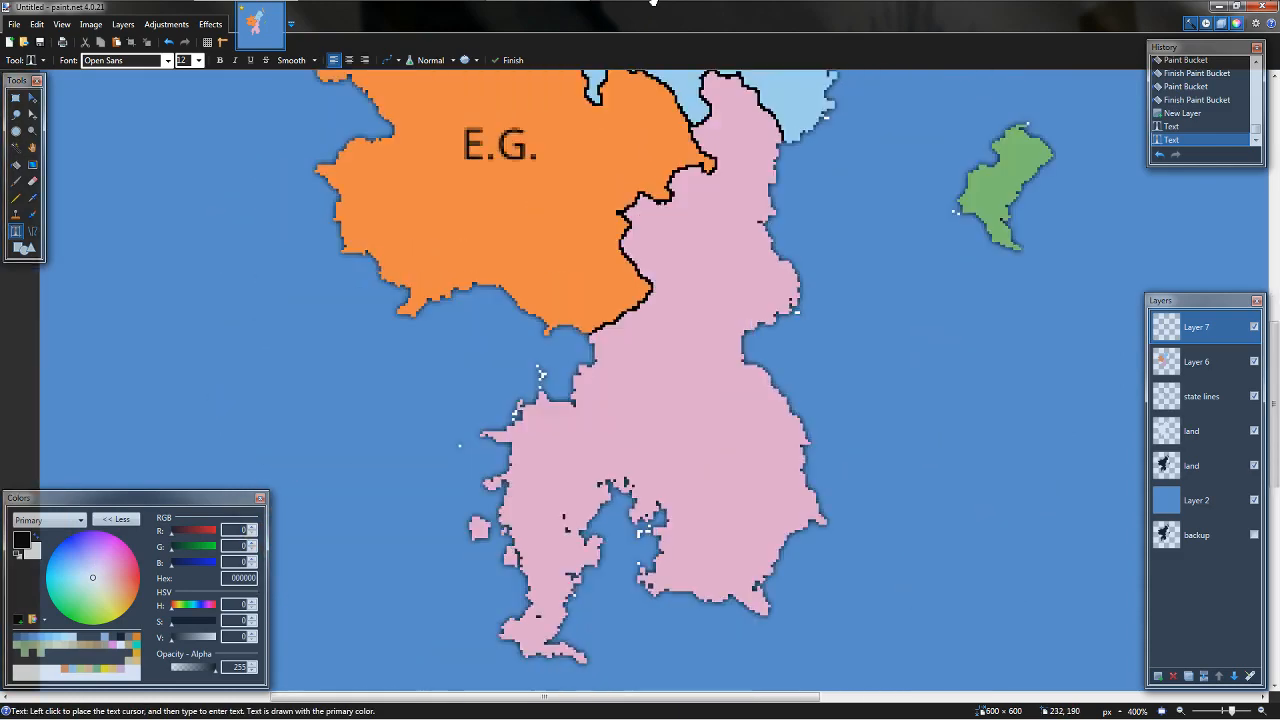
- Label the pink southern country "Generica" and shift the text slightly northeast within it
scroll(600, 403, "down", 2)
left_click(561, 258)
type("Generica")
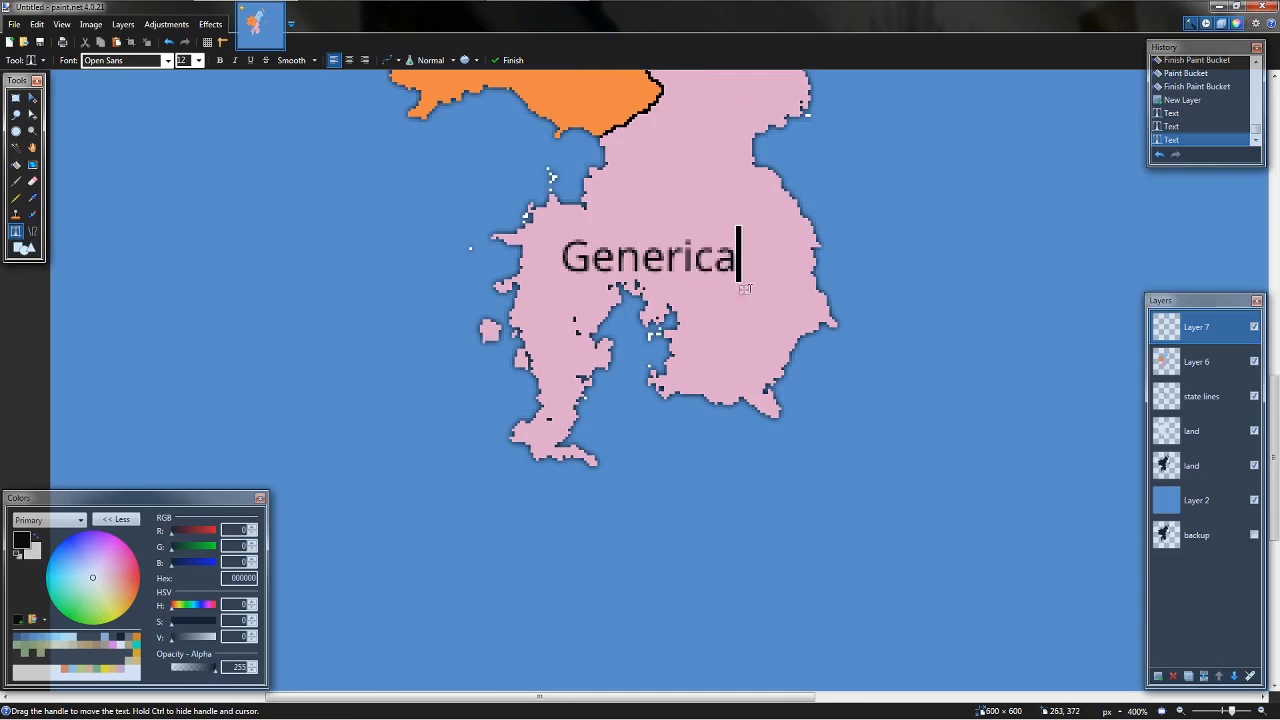
left_click_drag(743, 289, 776, 272)
- Add the label "Donkeybrains" on the sea just east of the green island
scroll(776, 272, "up", 4)
scroll(776, 272, "right", 2)
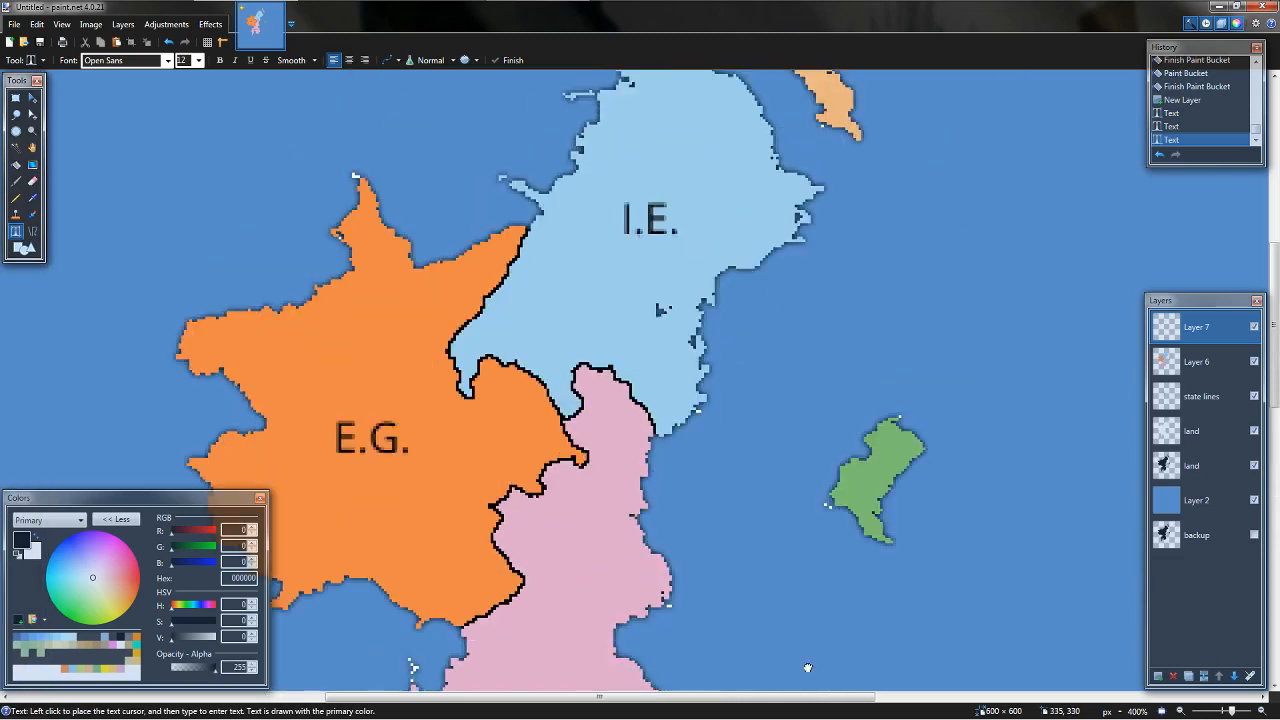
scroll(799, 384, "right", 2)
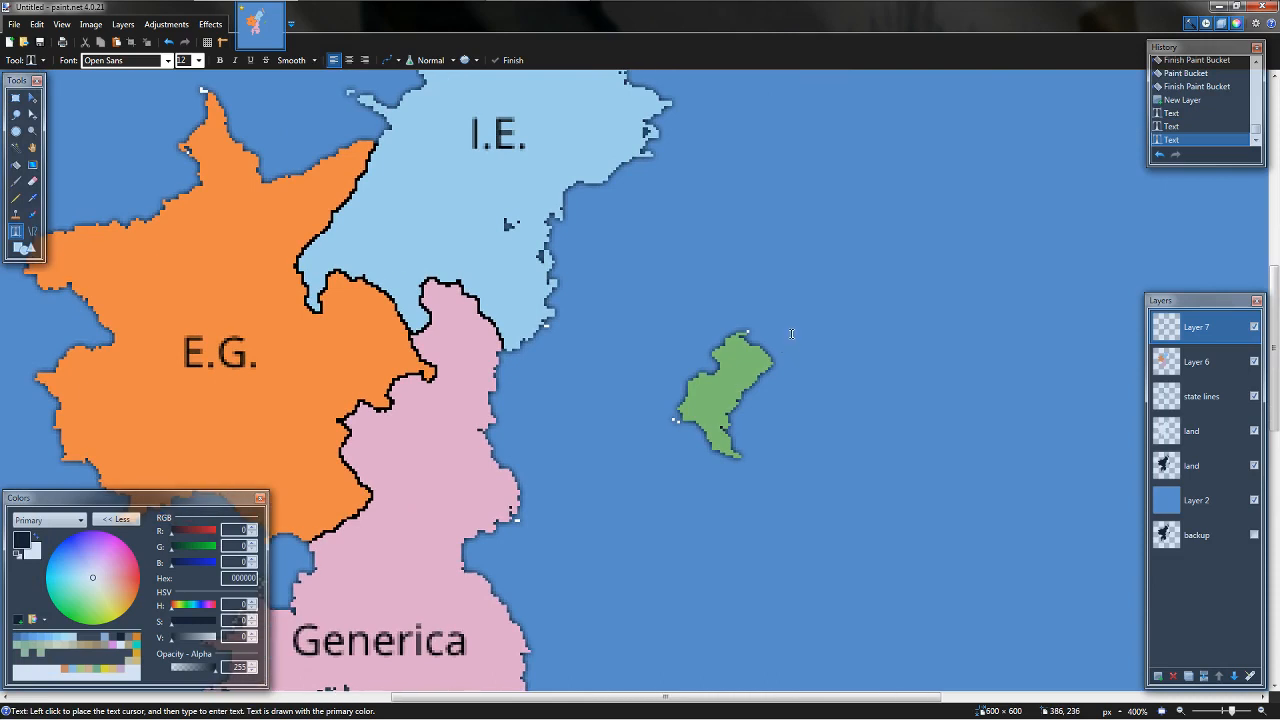
left_click(789, 331)
type("Donke ")
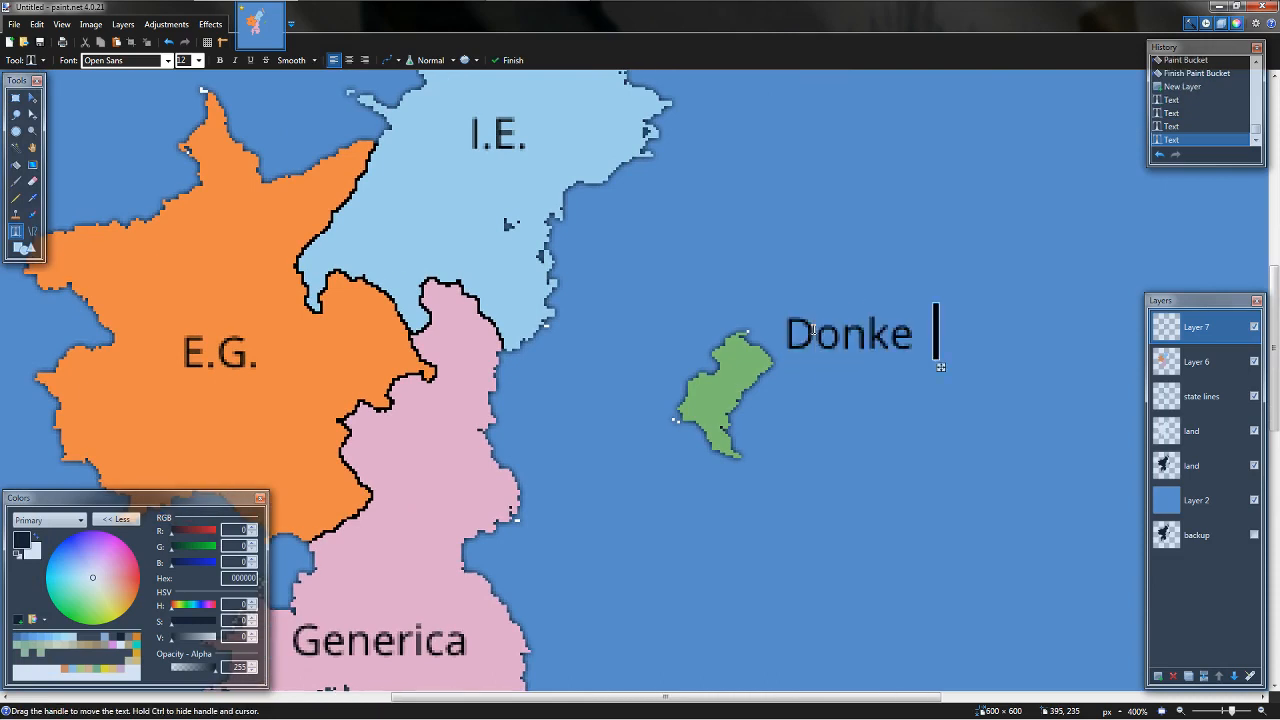
type("brains")
key("Return")
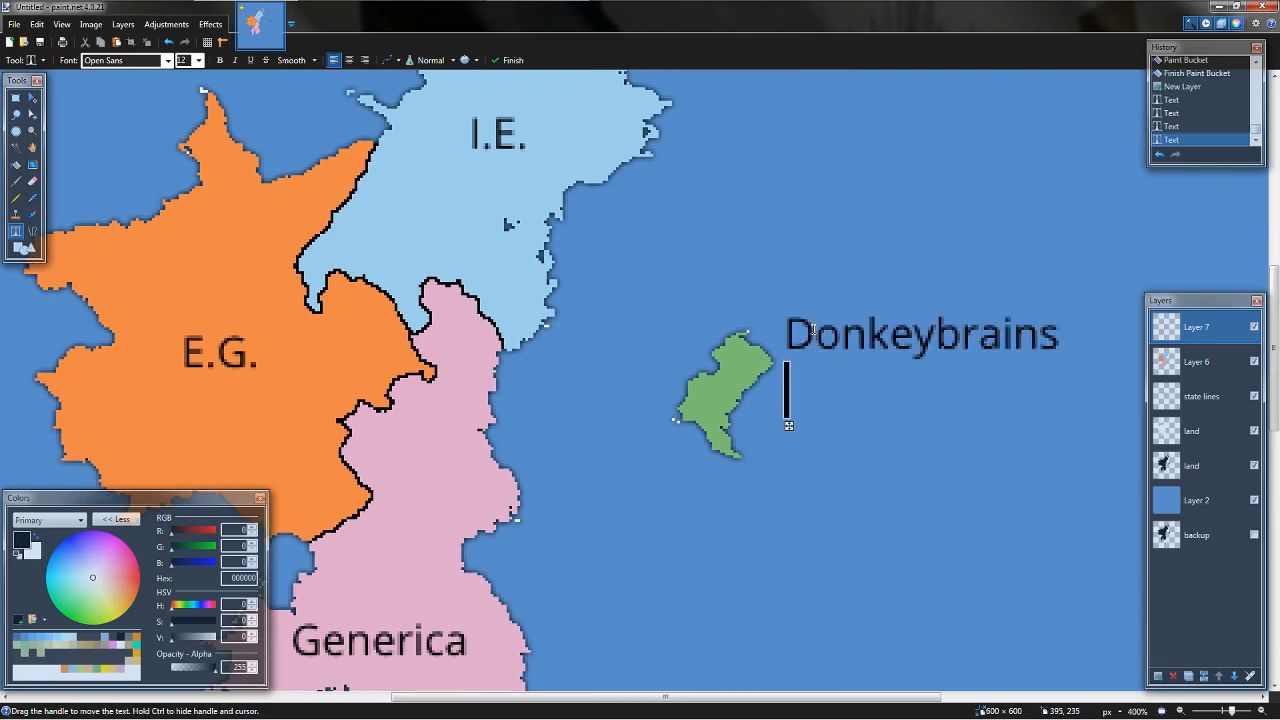
- Add the label "Buttpucker, Arkansas" on the sea just east of the tan northeastern island and finish the text
scroll(813, 330, "up", 3)
scroll(813, 330, "right", 2)
left_click(638, 309)
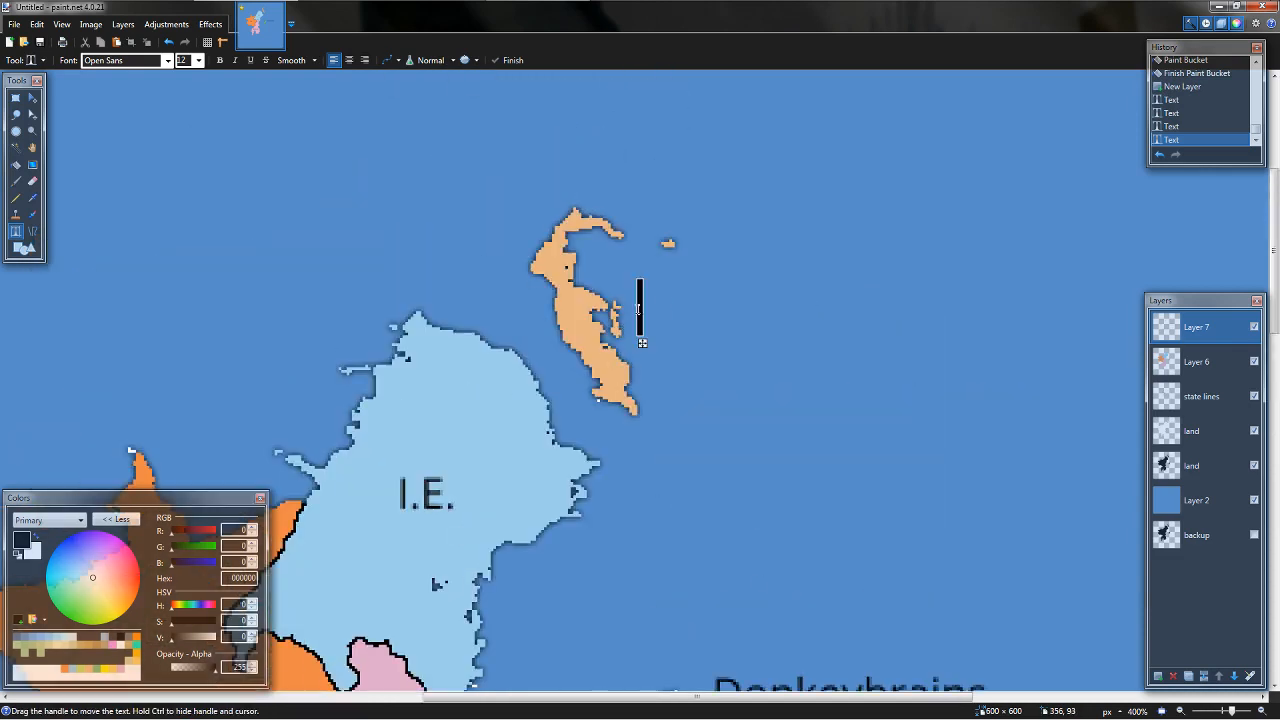
type("Buttpuckk")
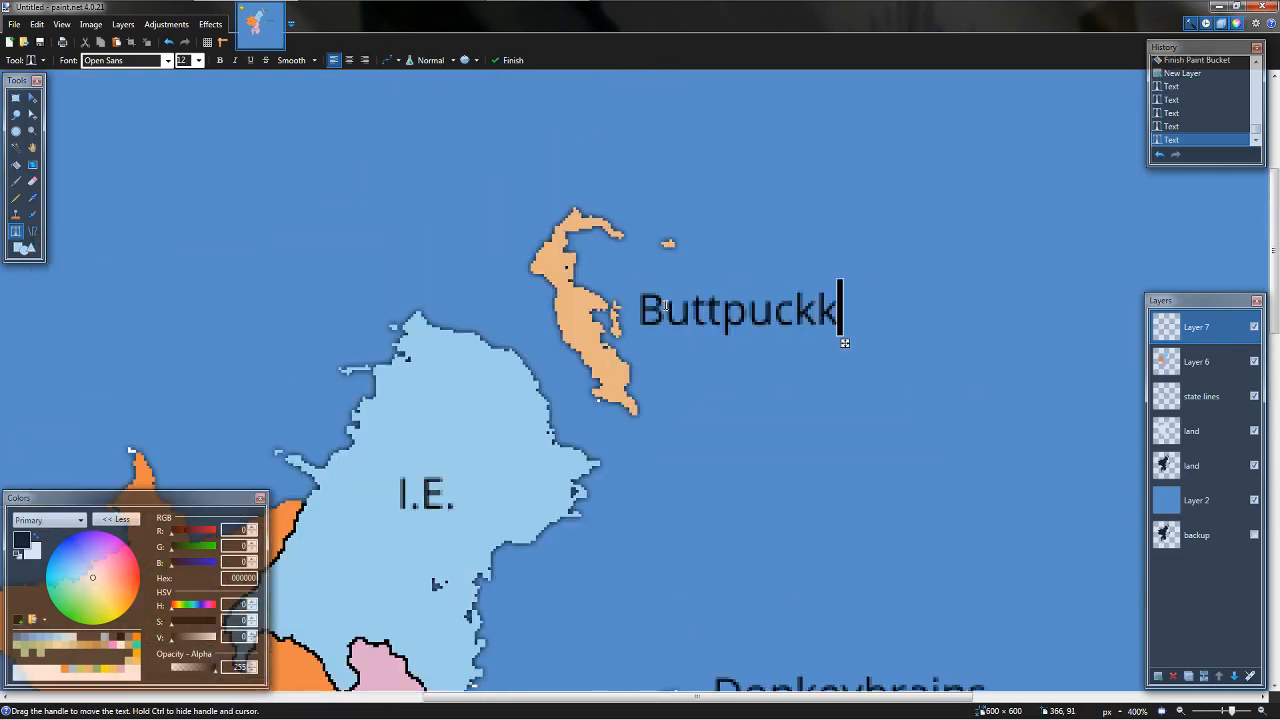
key("BackSpace")
type("e")
key("BackSpace")
type("r, Arka")
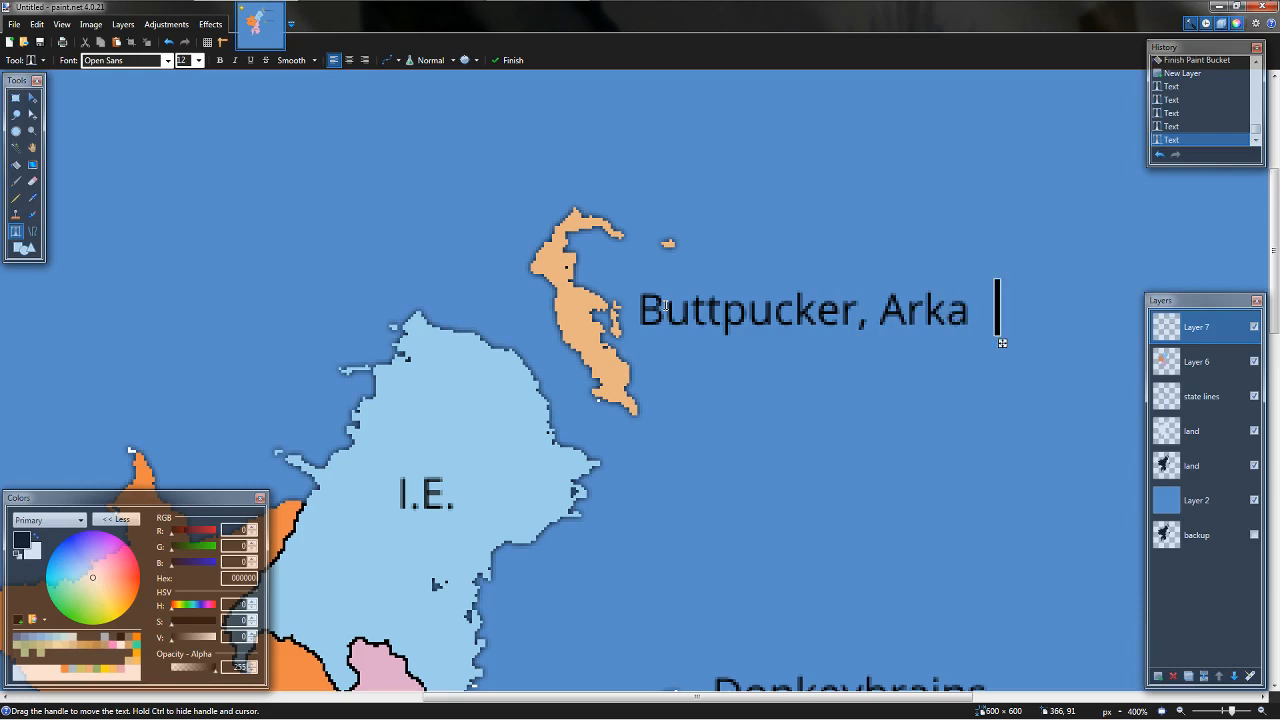
key("BackSpace")
type("nsas")
key("Escape")
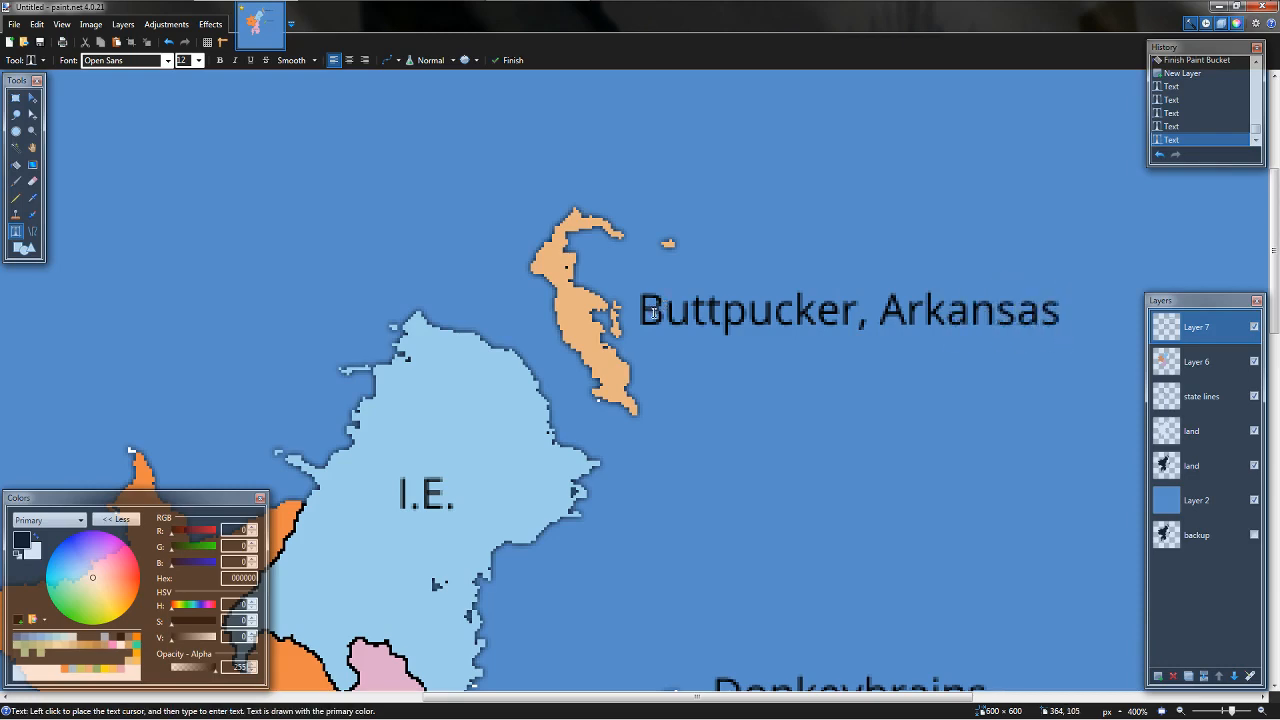
key("ctrl+b")
left_click_drag(712, 296, 746, 311)
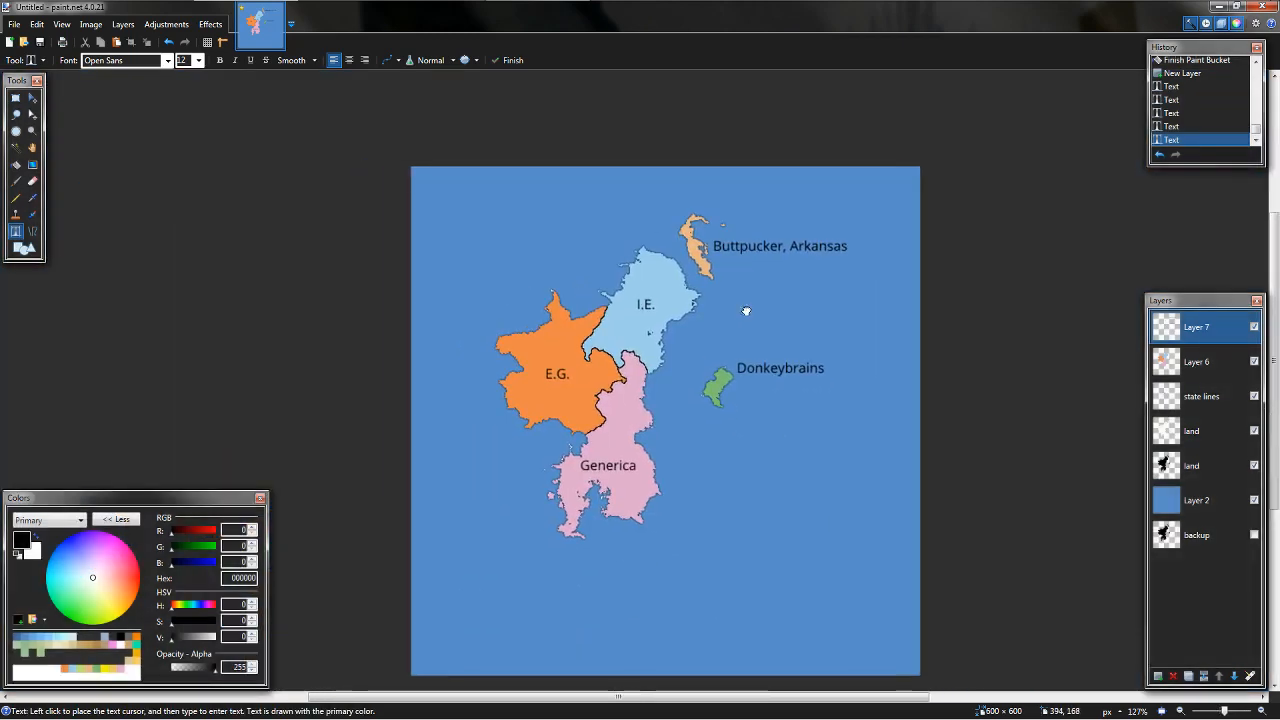